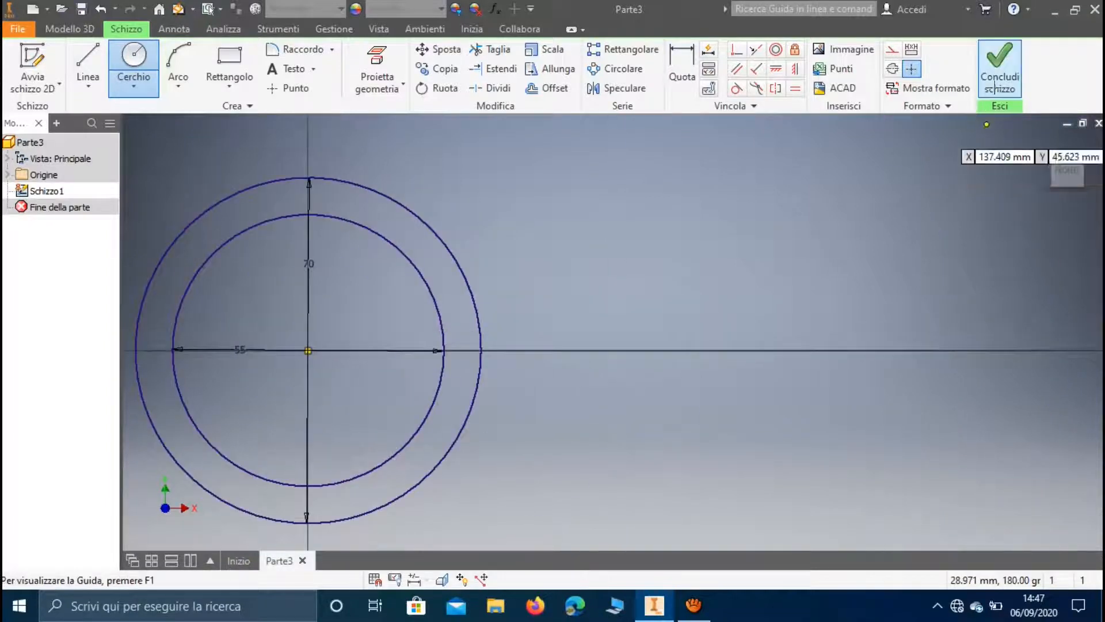
Finish the sketch and extrude the ring between the 55 mm and 70 mm circles 10 mm, symmetric about the sketch plane
click(1000, 61)
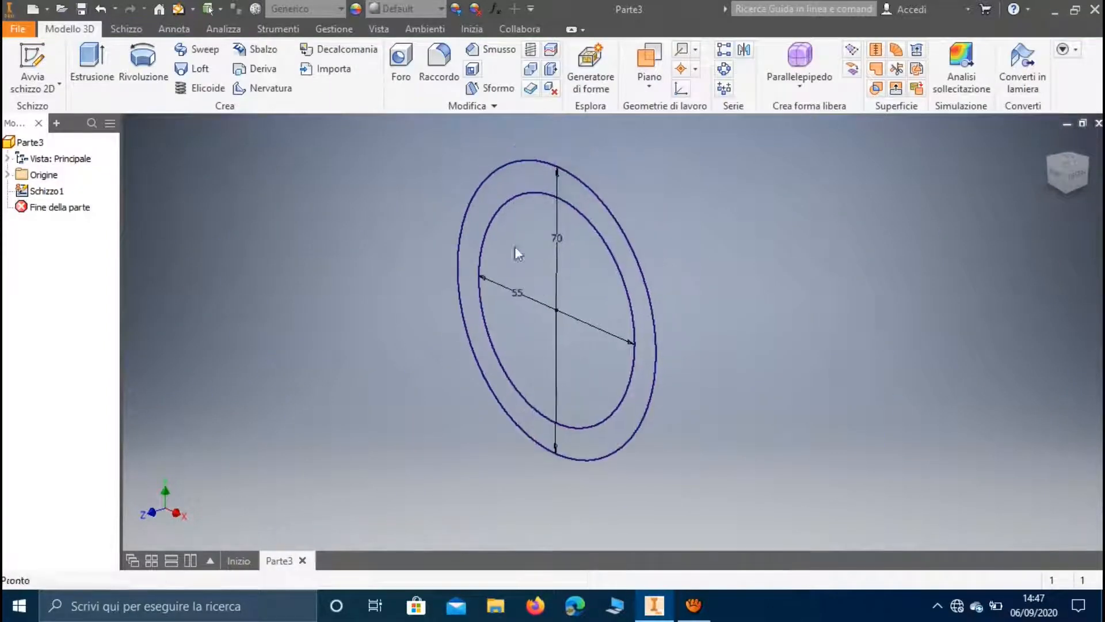
click(91, 62)
click(527, 174)
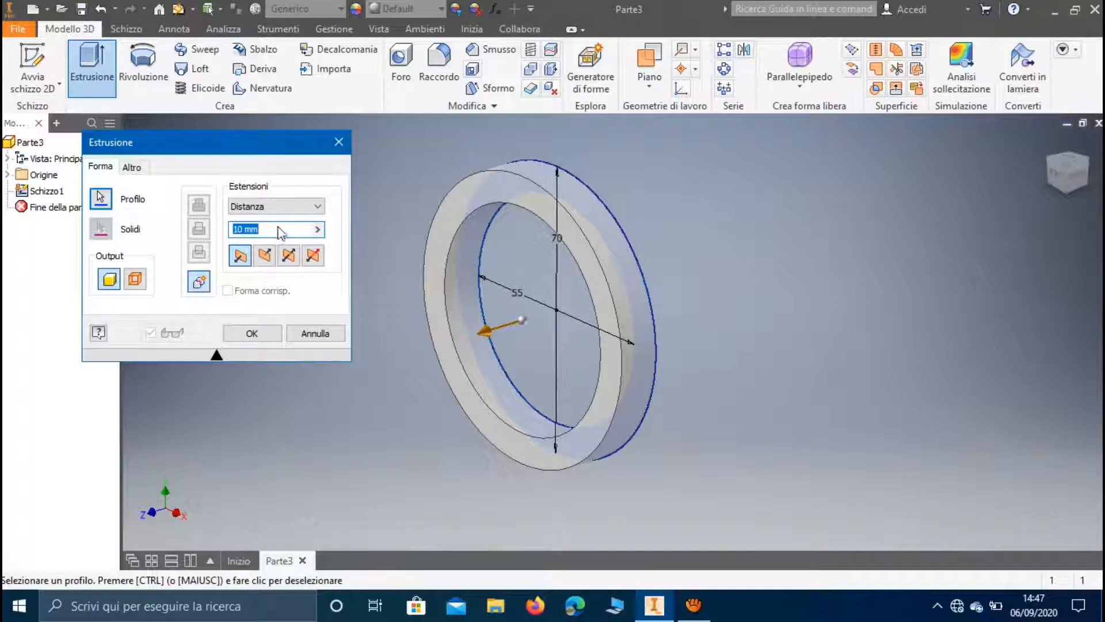
click(289, 256)
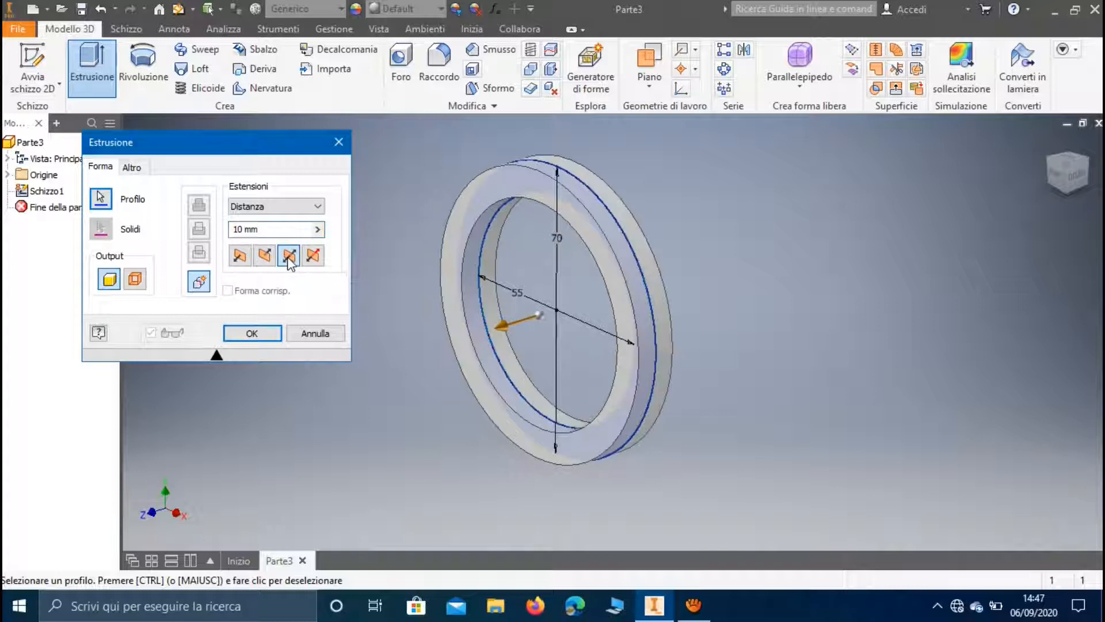
click(253, 332)
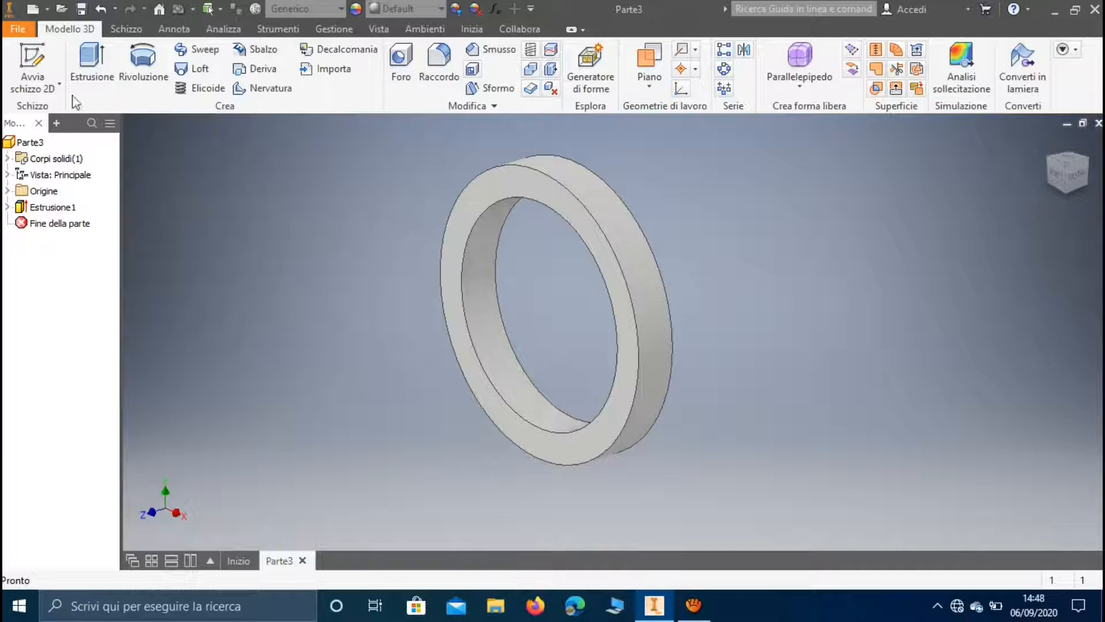
On the XY plane, sketch two concentric circles centred on the origin with diameters of 90 mm and 80 mm
click(57, 66)
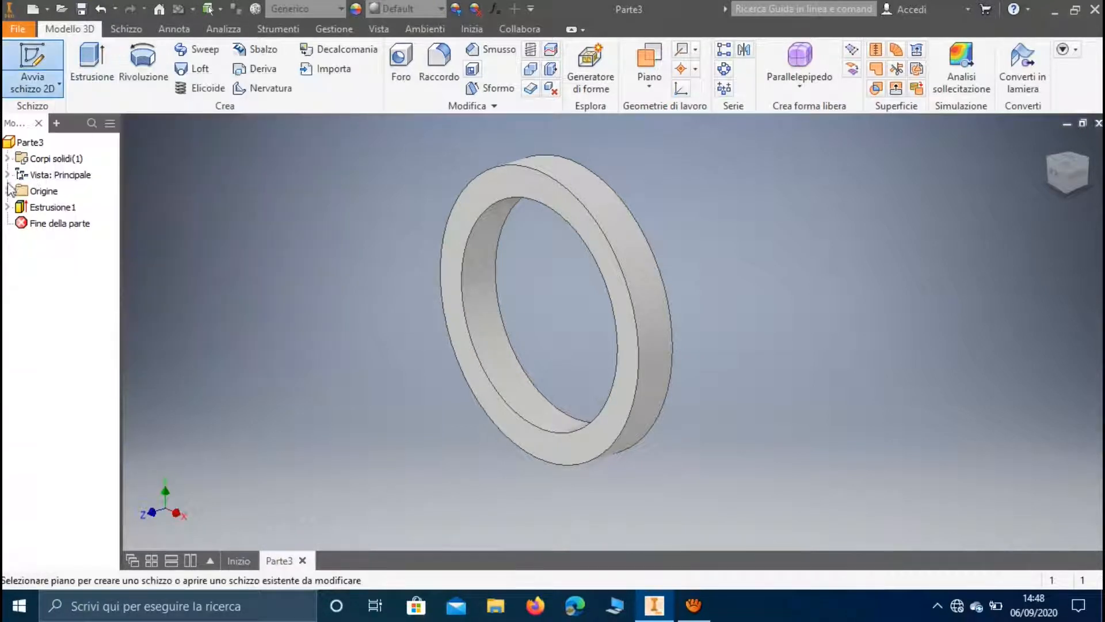
click(49, 227)
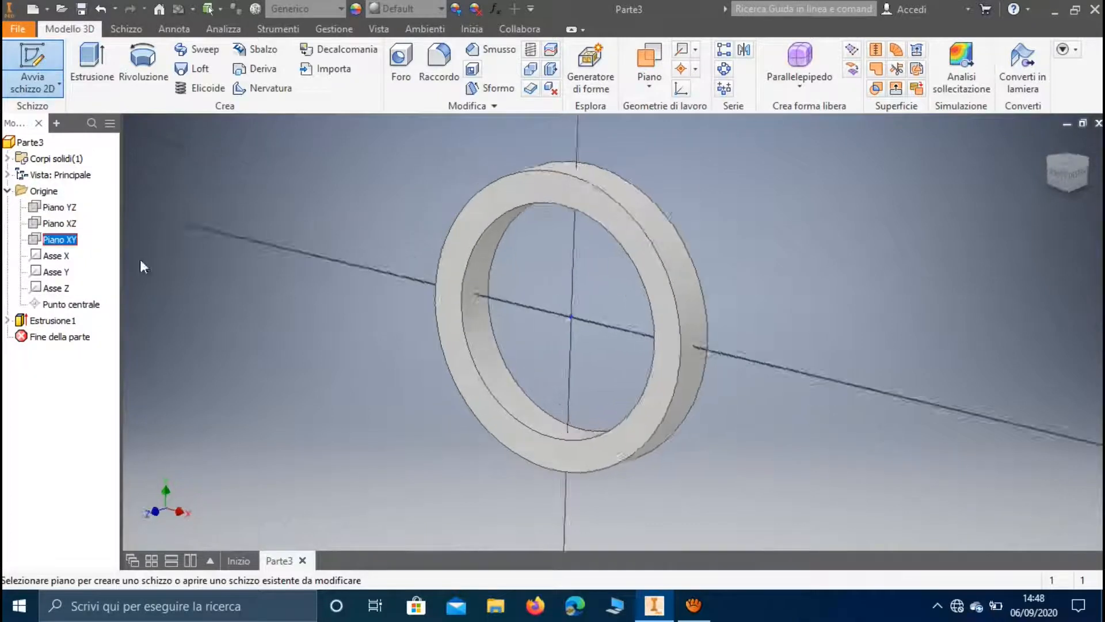
scroll(658, 260, down, 3)
middle_drag(657, 260, 598, 328)
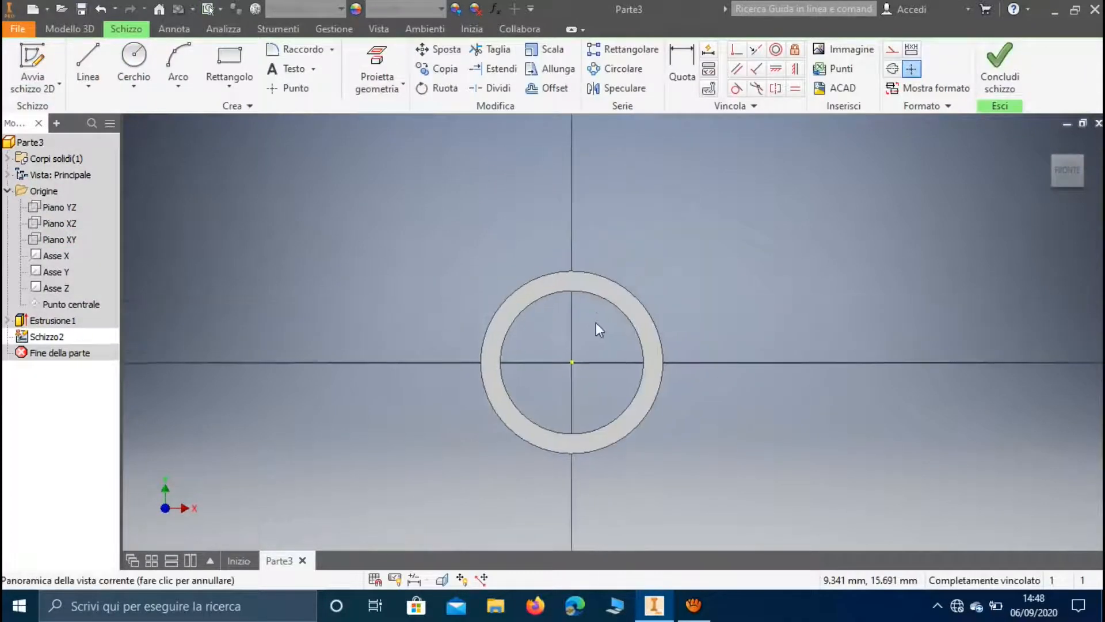
click(147, 68)
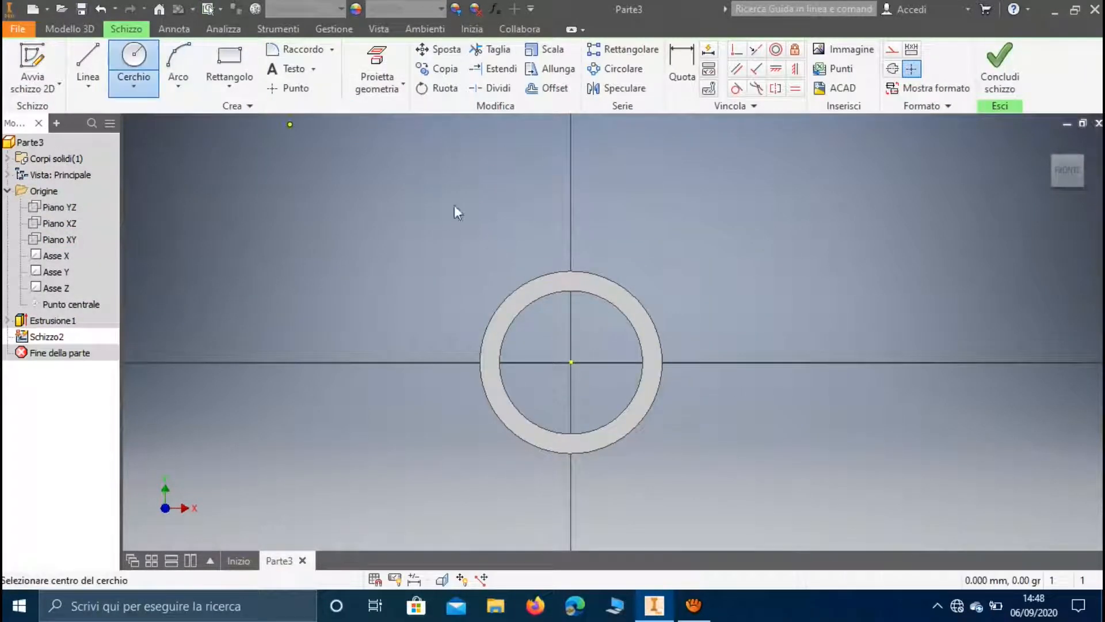
click(571, 363)
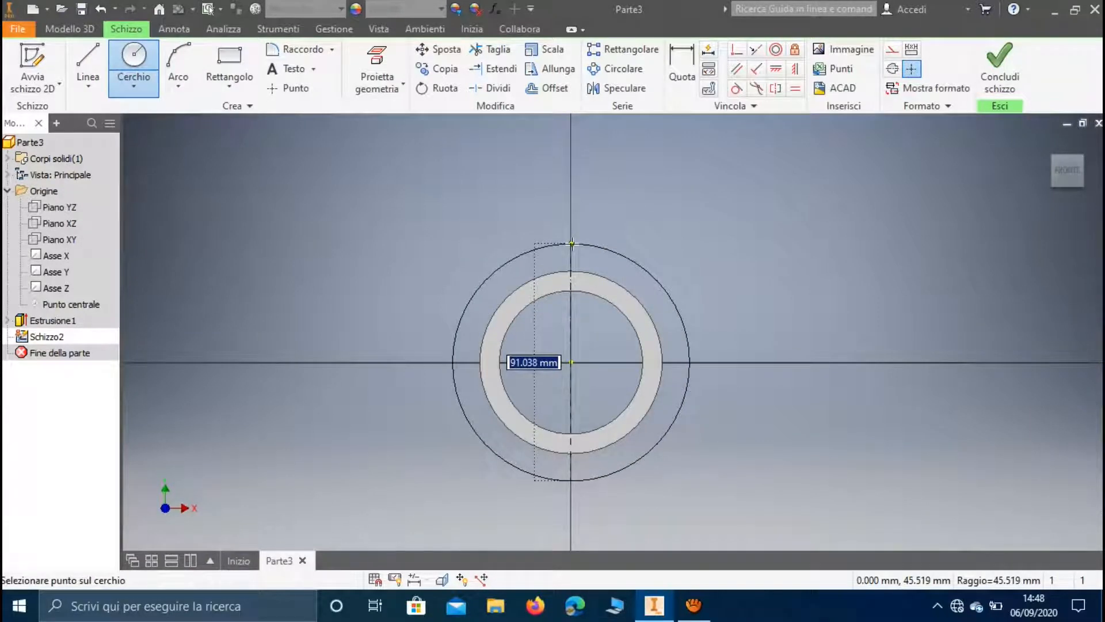
click(573, 243)
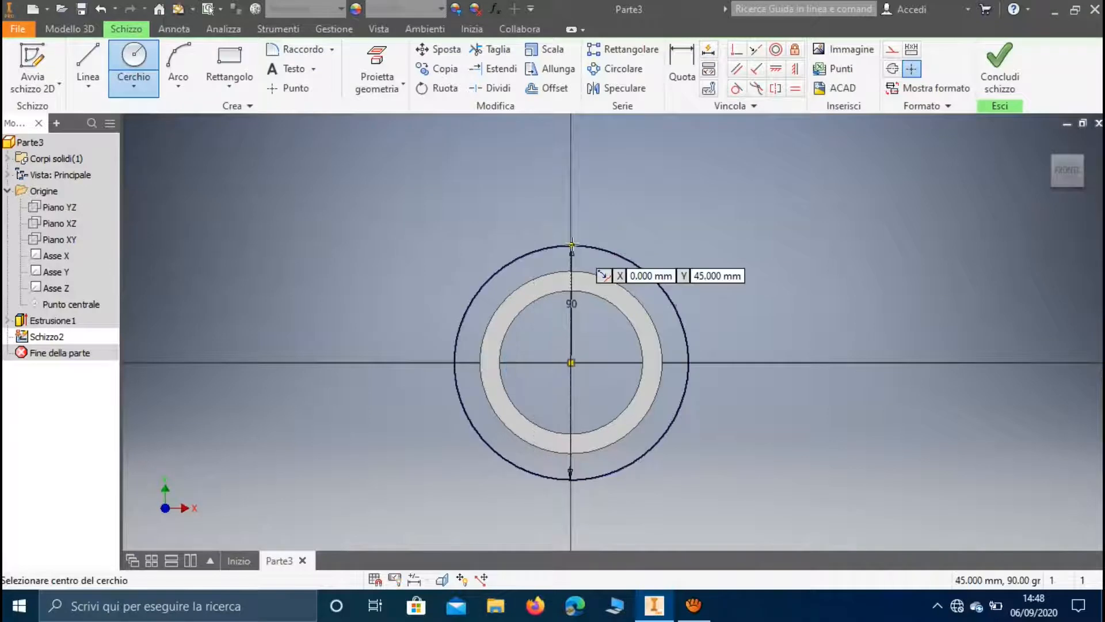
click(571, 363)
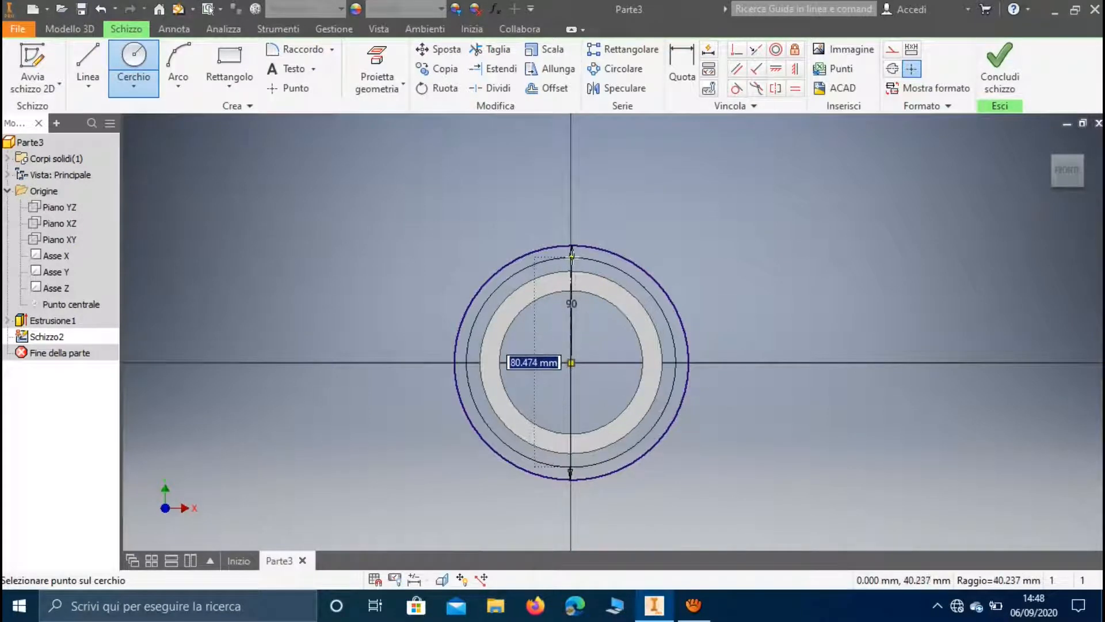
text(80)
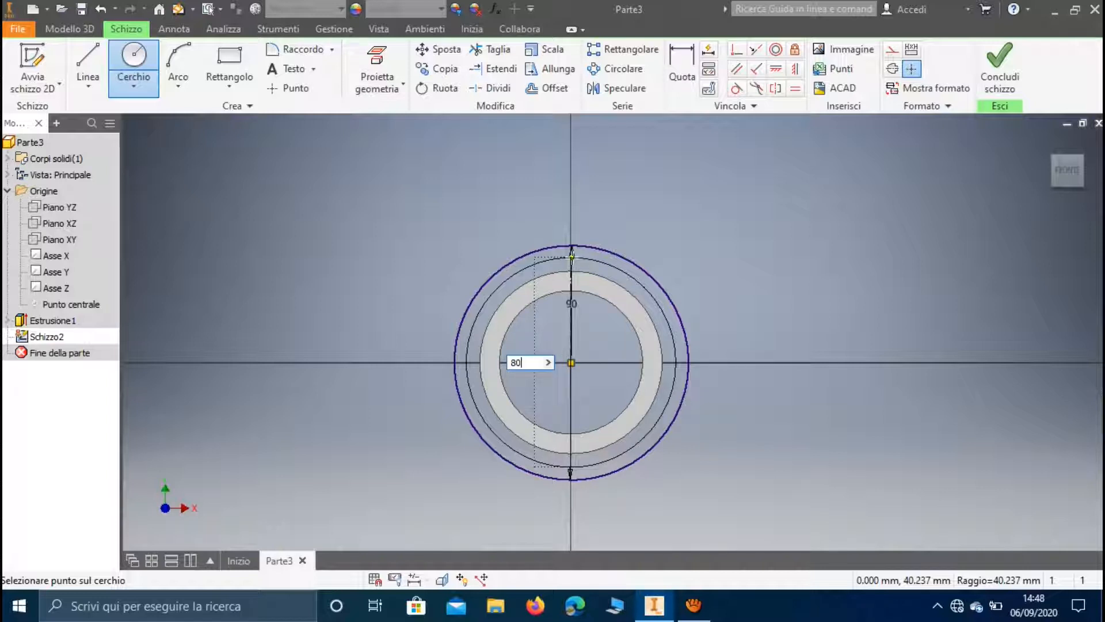
key(Return)
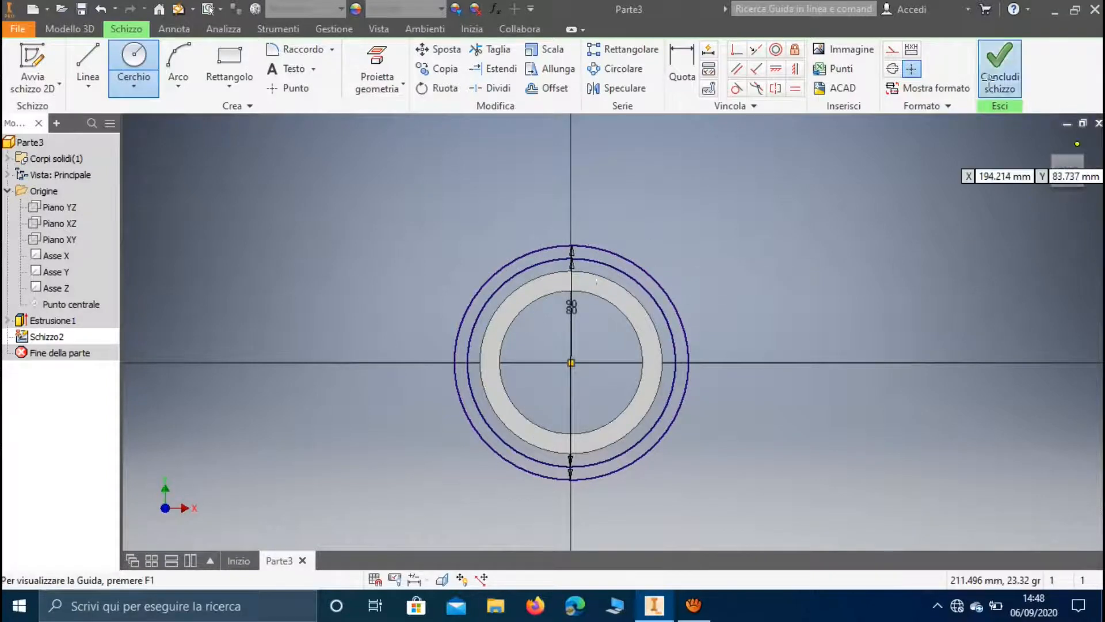
Finish the sketch and extrude the ring between the 80 mm and 90 mm circles 10 mm symmetrically, joined to the part
click(1000, 65)
click(132, 64)
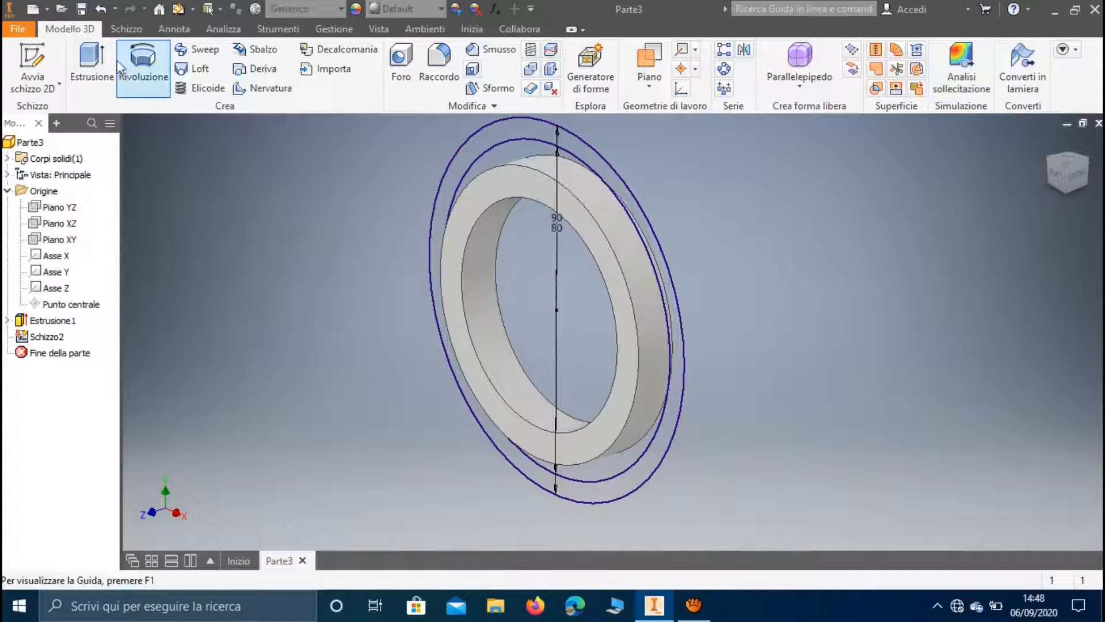
click(109, 65)
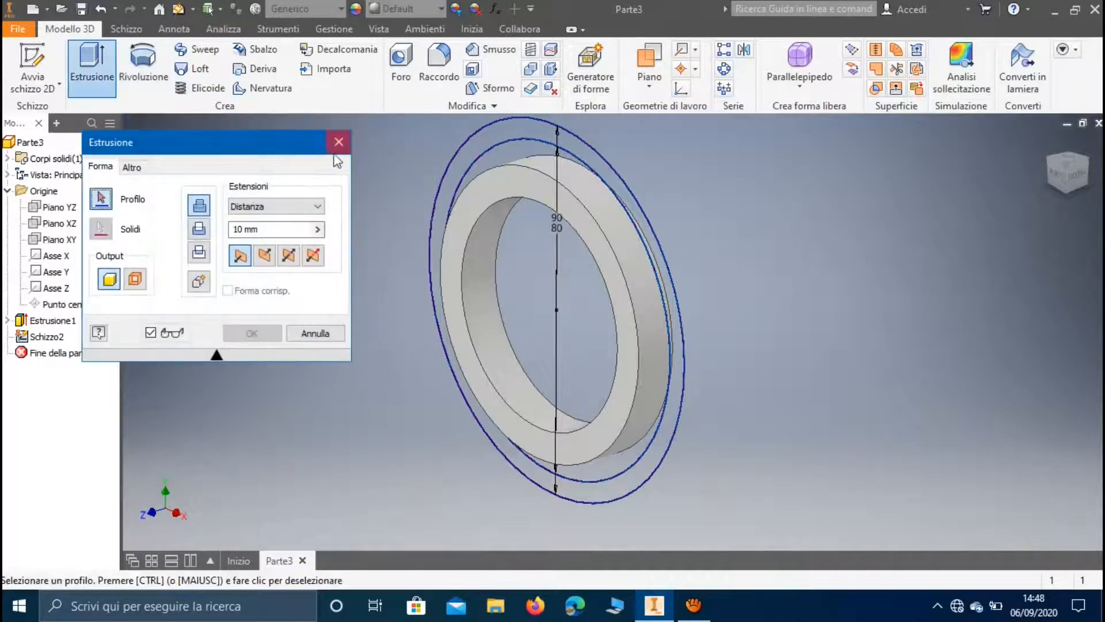
click(519, 127)
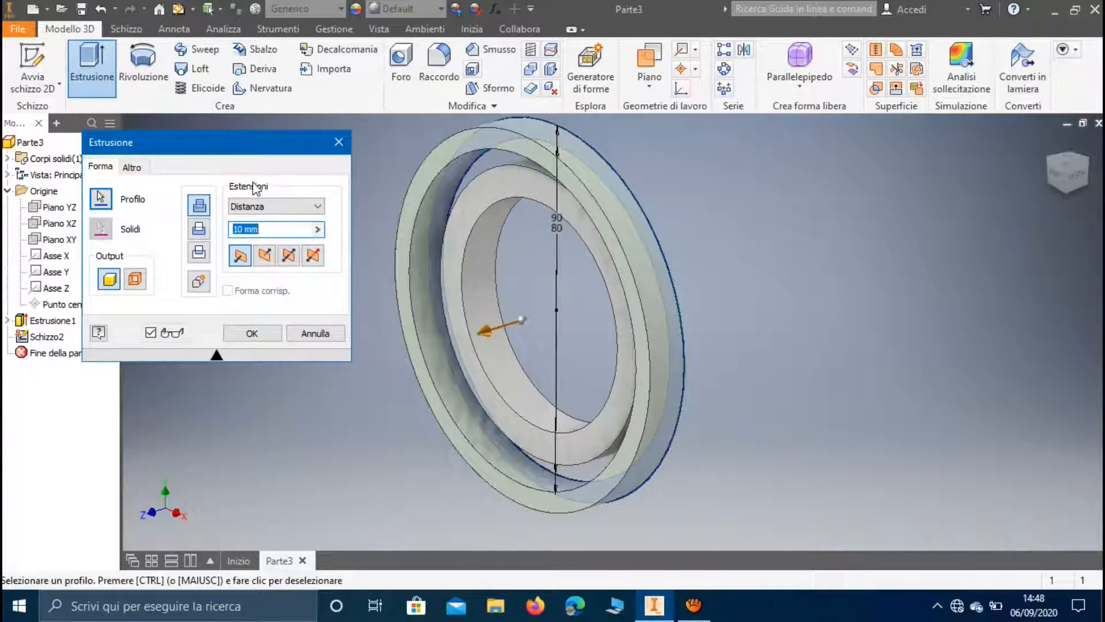
click(288, 255)
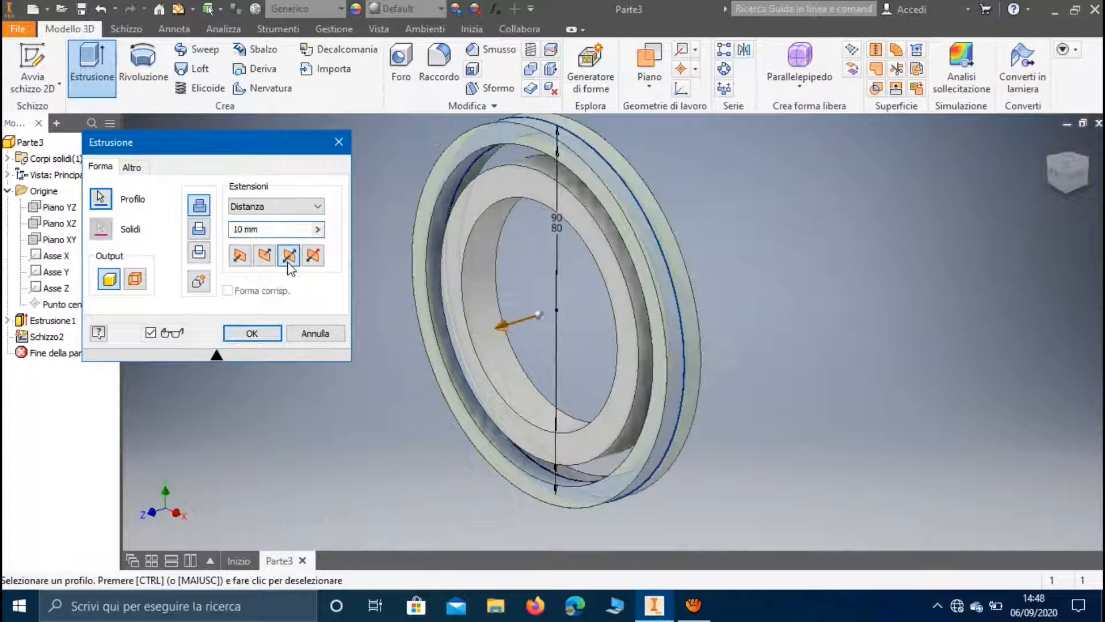
click(253, 333)
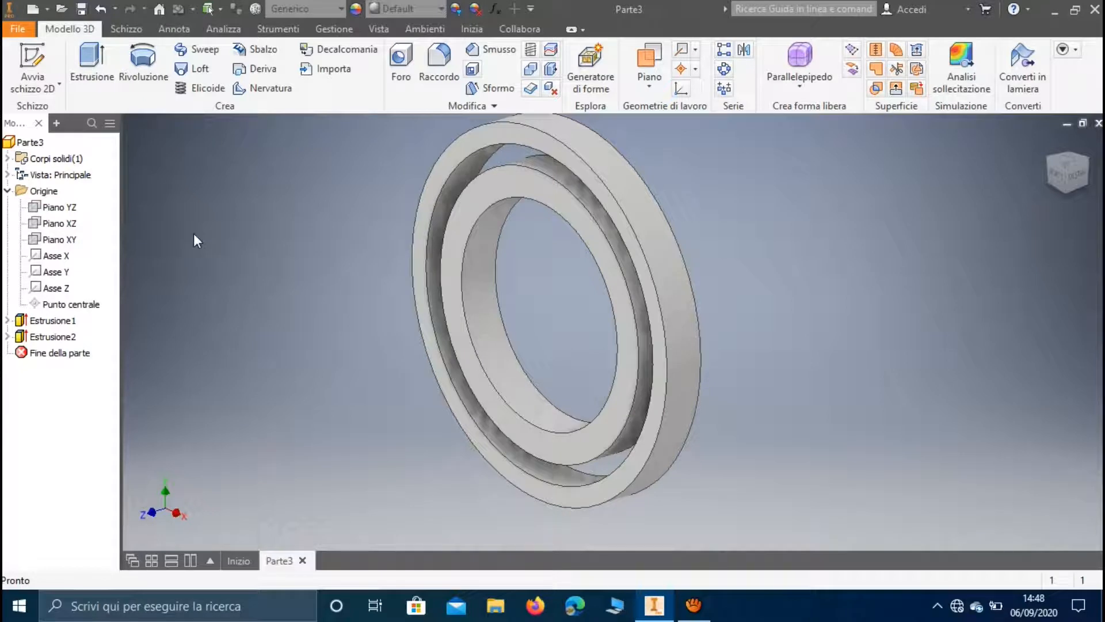
On the XY plane, sketch a 5 mm vertical line bridging the gap between the two rings directly above the origin
click(33, 63)
click(55, 242)
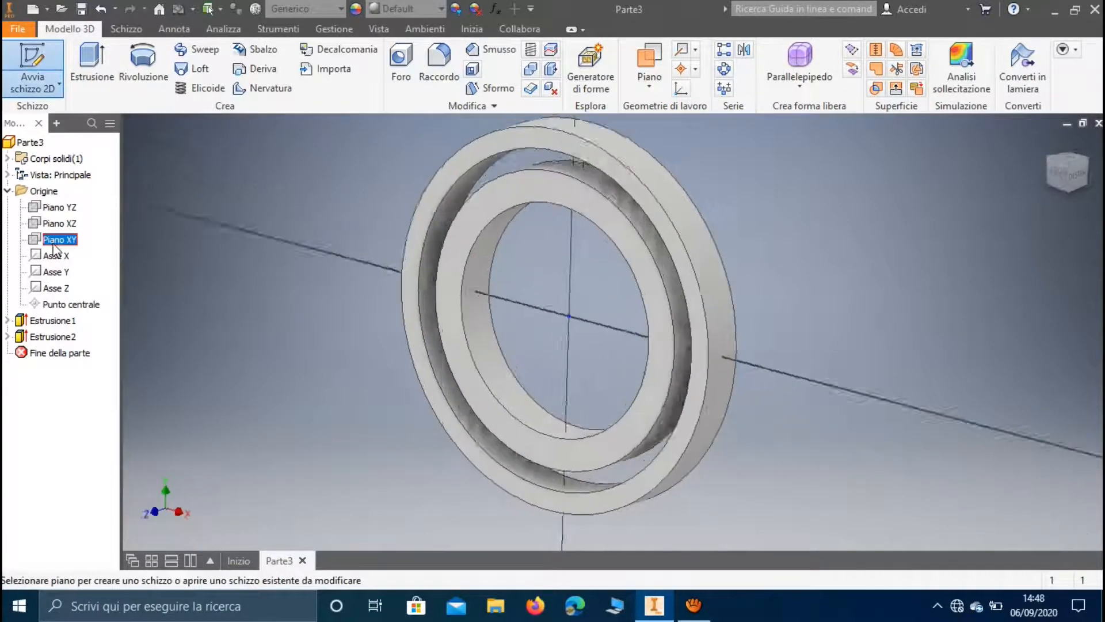
click(88, 63)
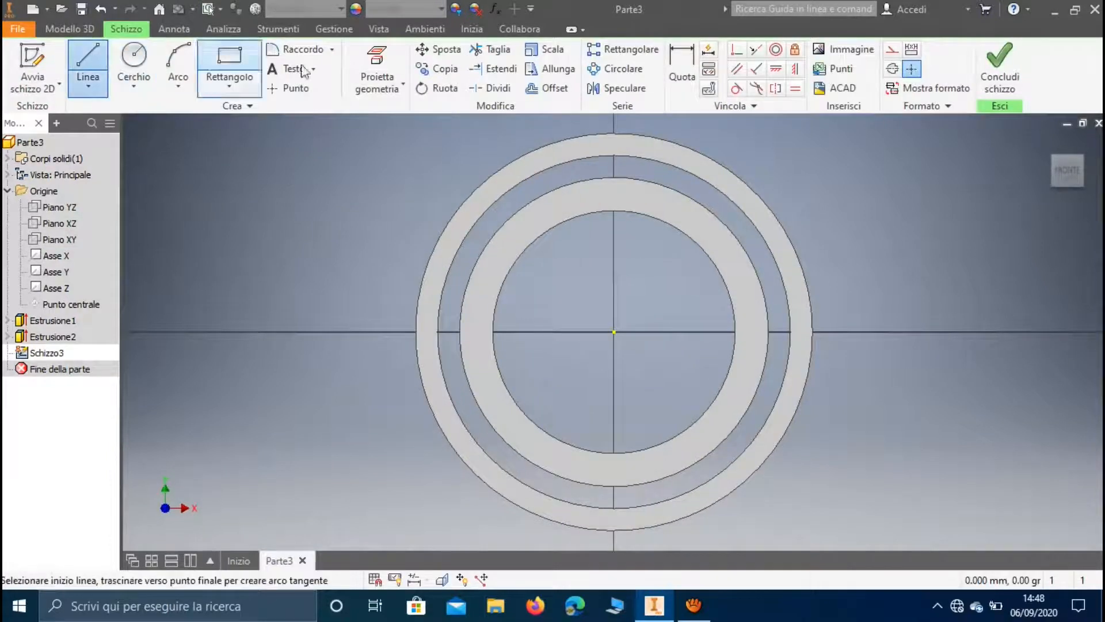
scroll(628, 143, up, 3)
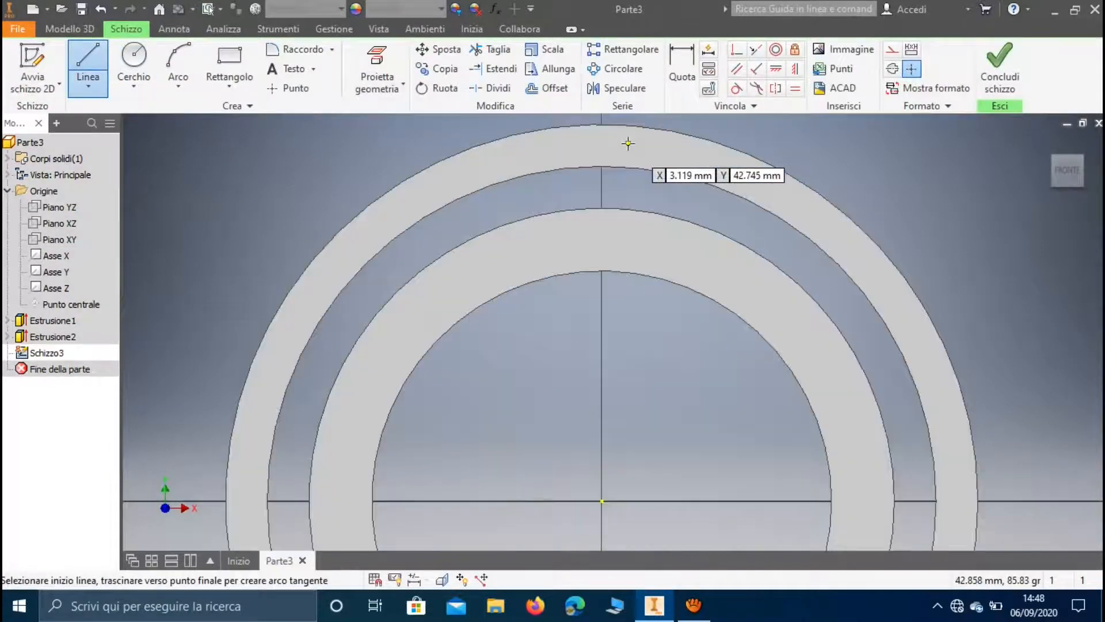
click(602, 208)
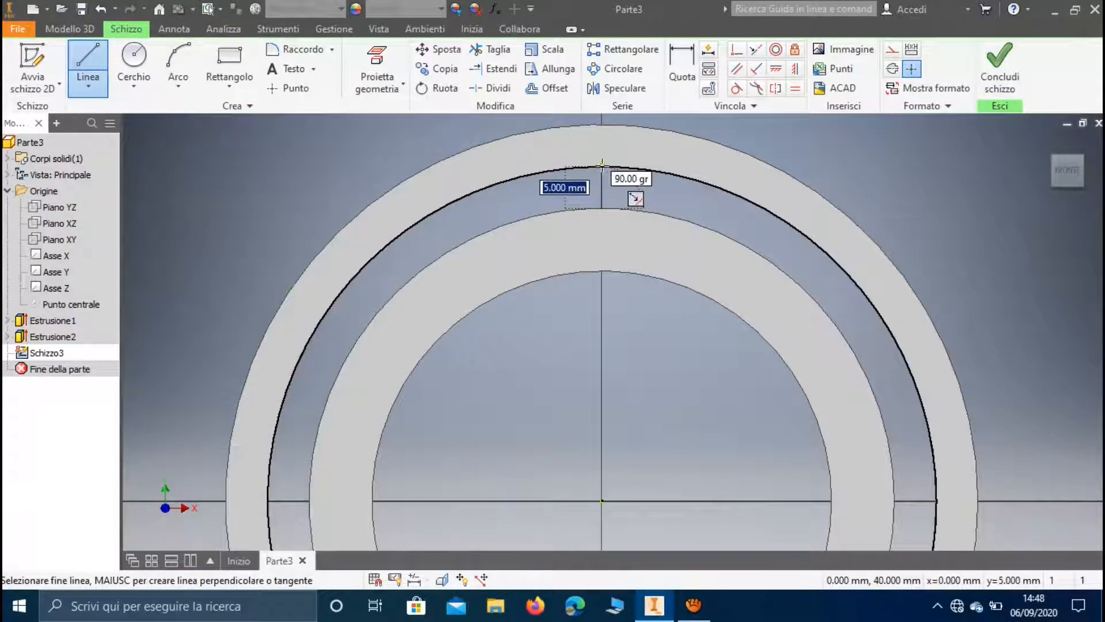
click(602, 167)
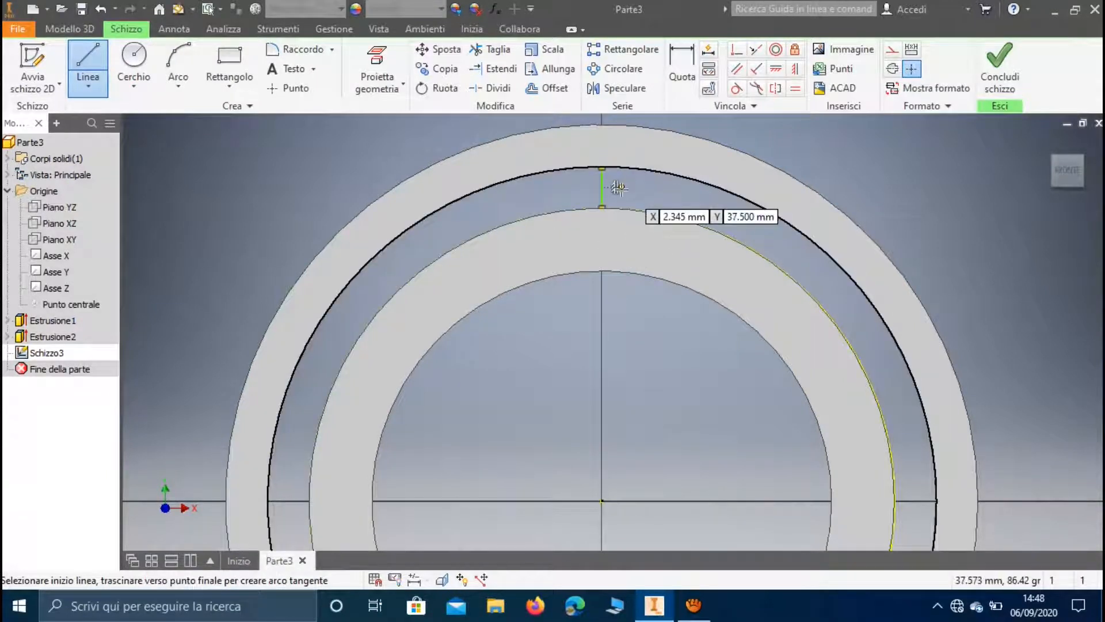
key(Escape)
Draw a circle centred on the vertical line's midpoint and passing through the line's endpoint
click(134, 58)
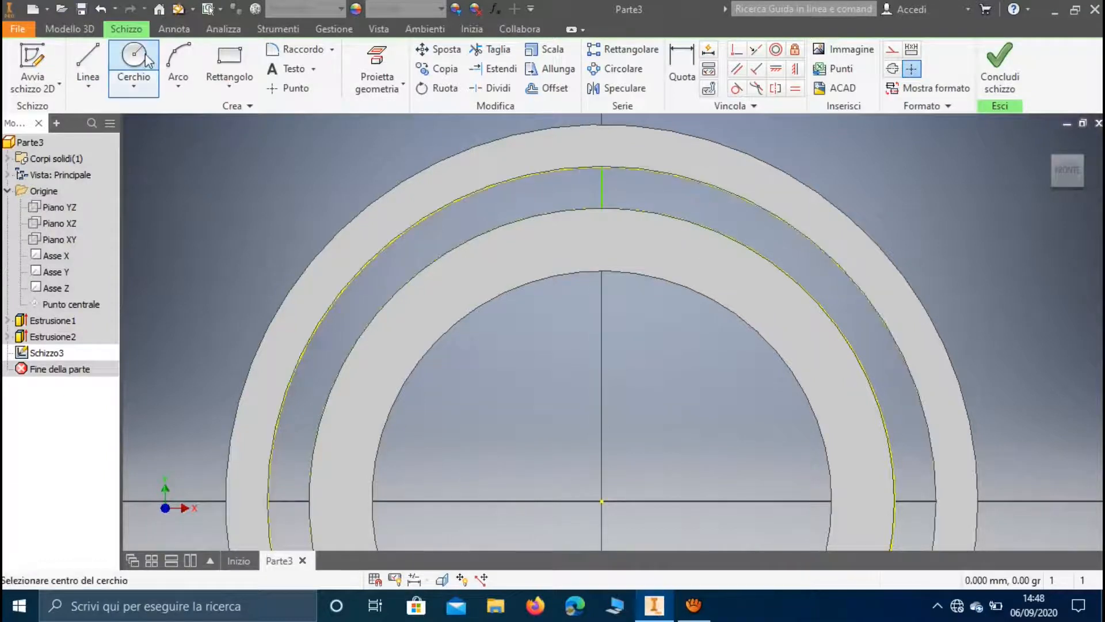
click(602, 187)
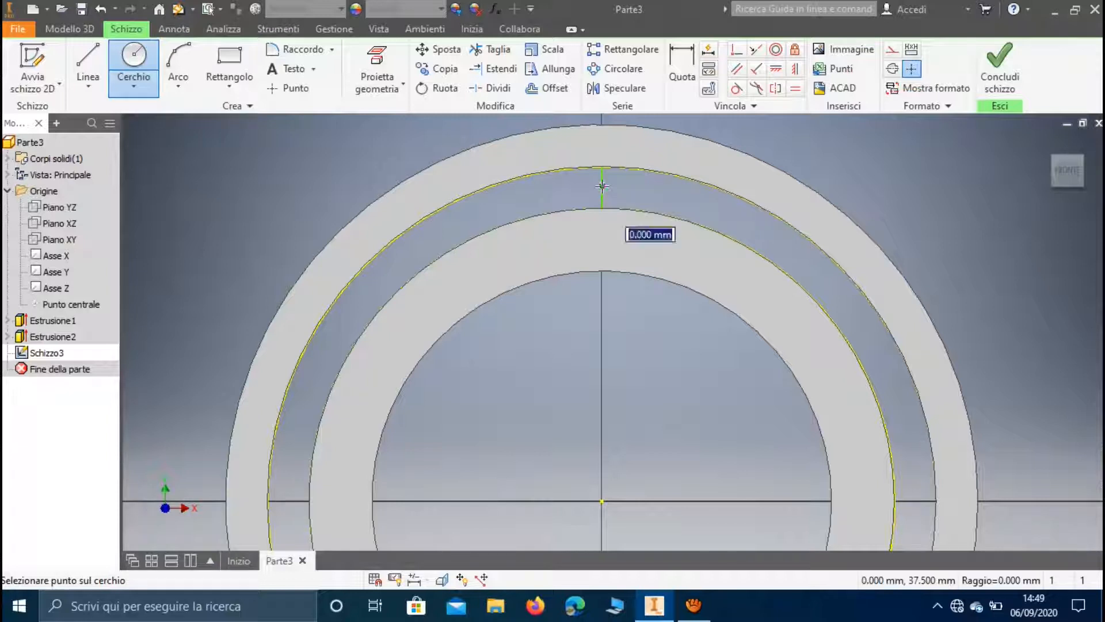
key(Return)
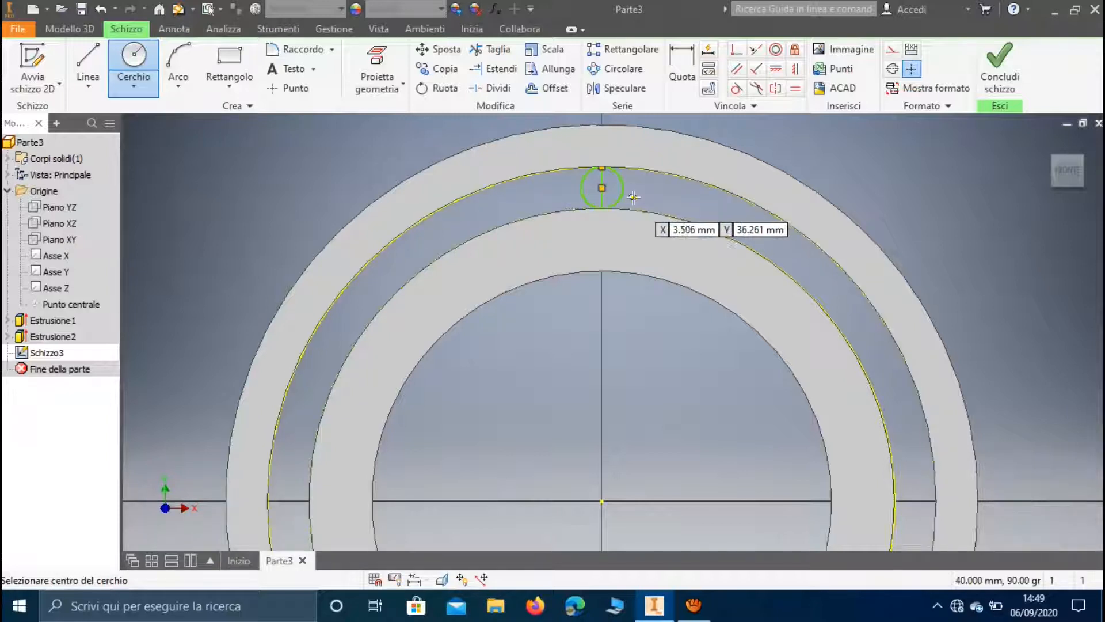
key(Escape)
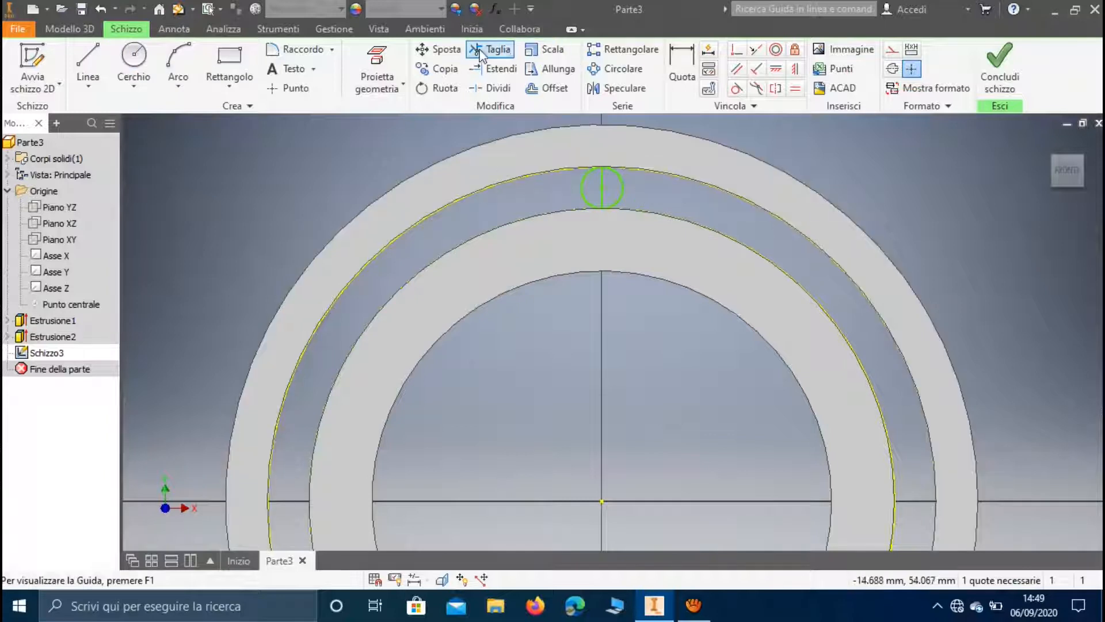
Trim away the left half of the small circle, keeping the right semicircle closed by the vertical line
click(490, 49)
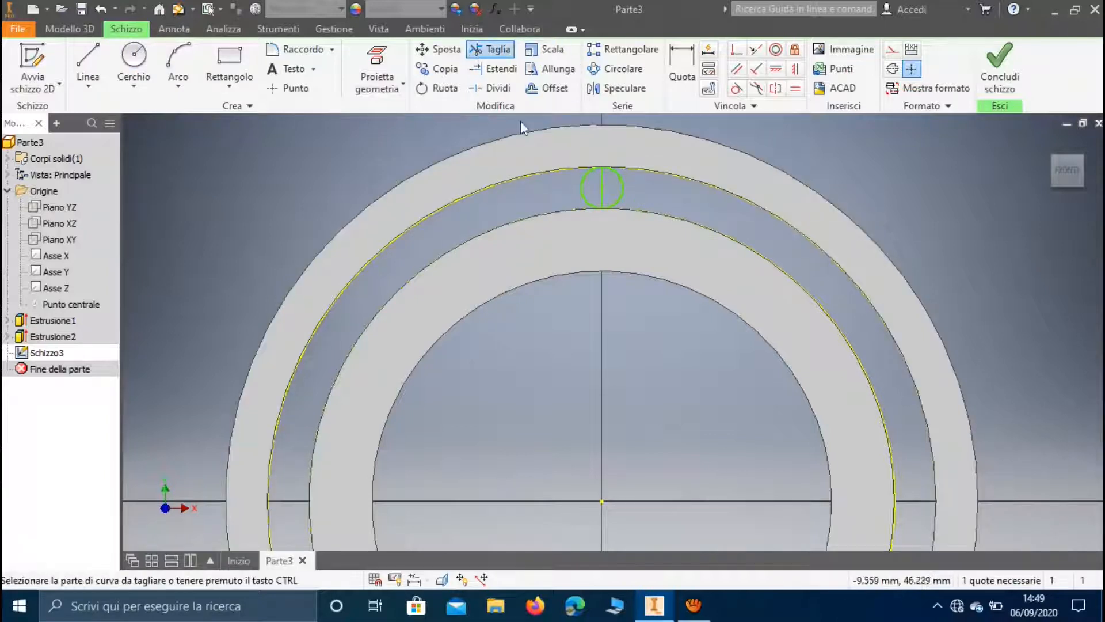
click(579, 186)
shift+middle_drag(579, 186, 577, 178)
key(Escape)
click(578, 178)
key(Delete)
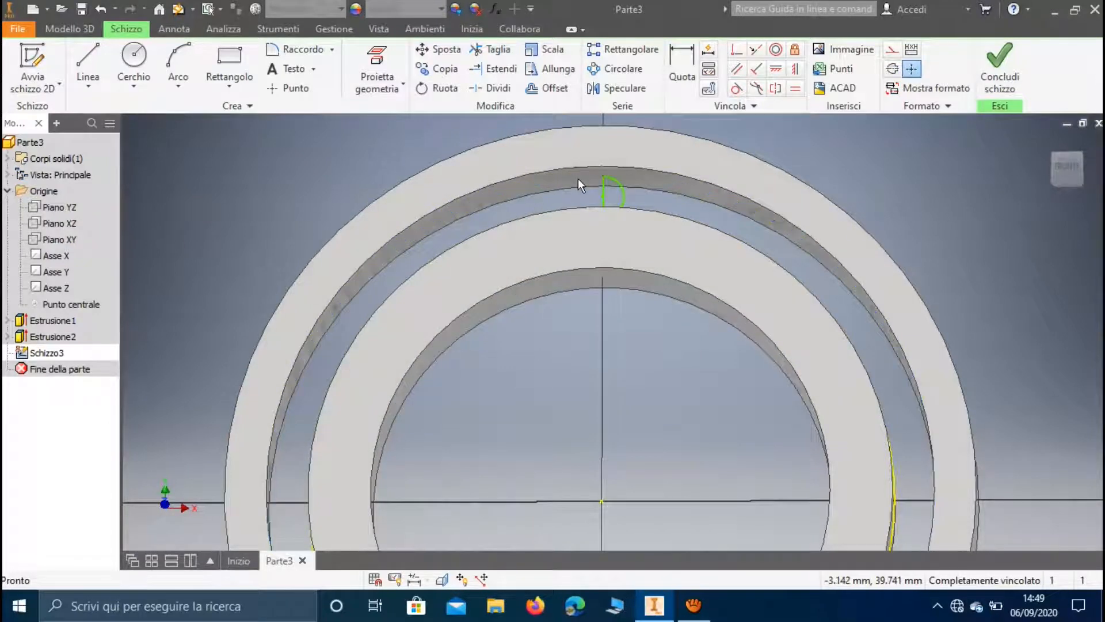
Finish the sketch and revolve the semicircle fully around its vertical line to form a ball between the rings
shift+middle_drag(577, 179, 581, 253)
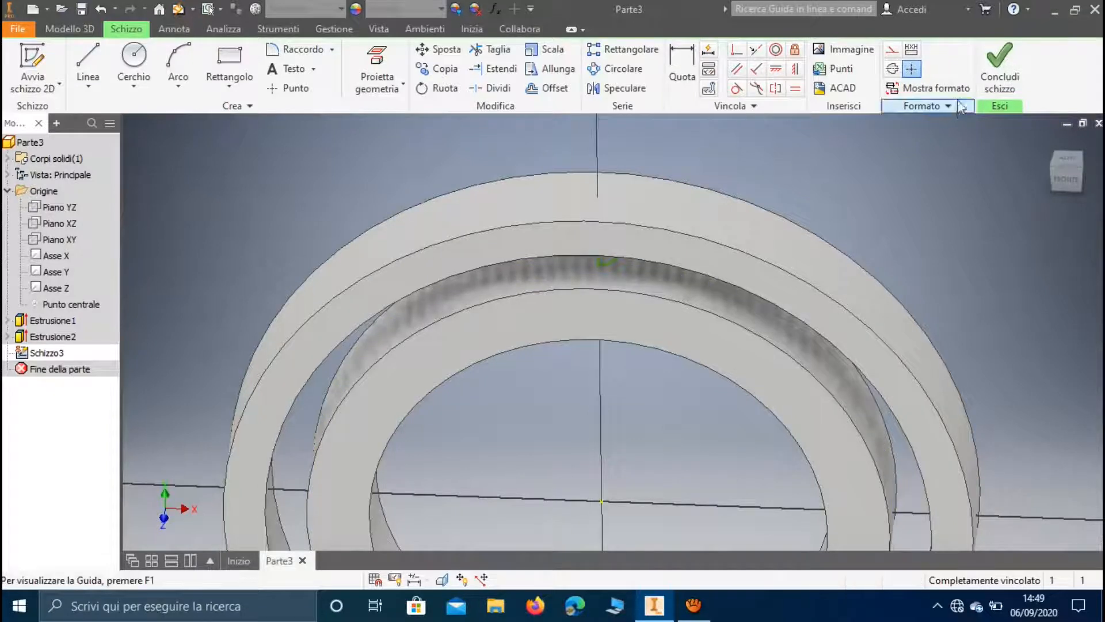
click(985, 78)
shift+middle_drag(607, 235, 464, 154)
key(r)
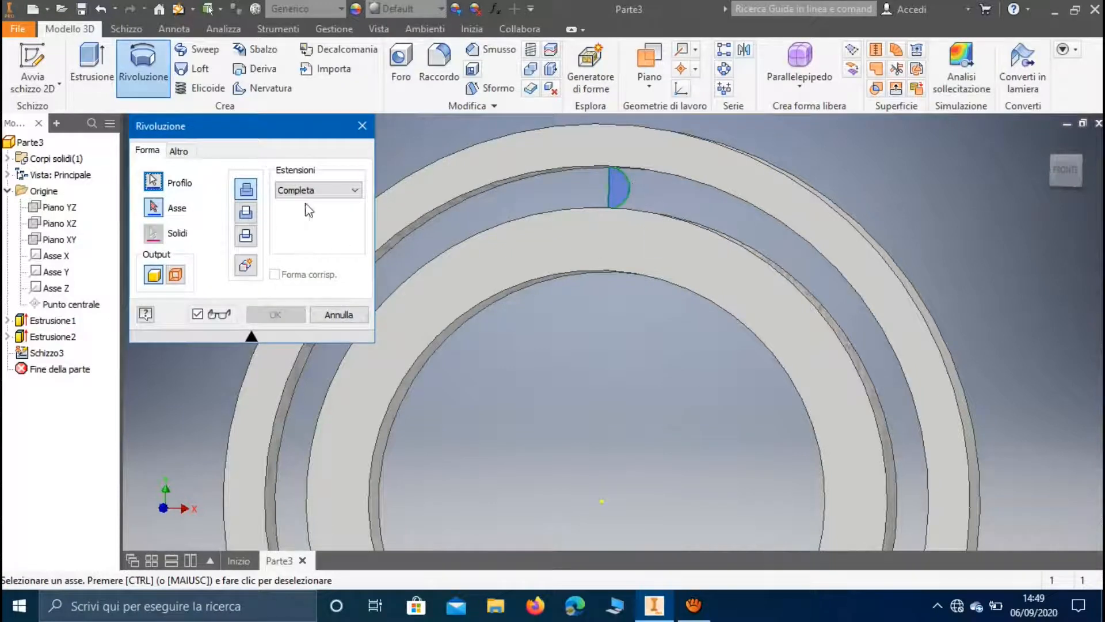
click(154, 210)
click(608, 195)
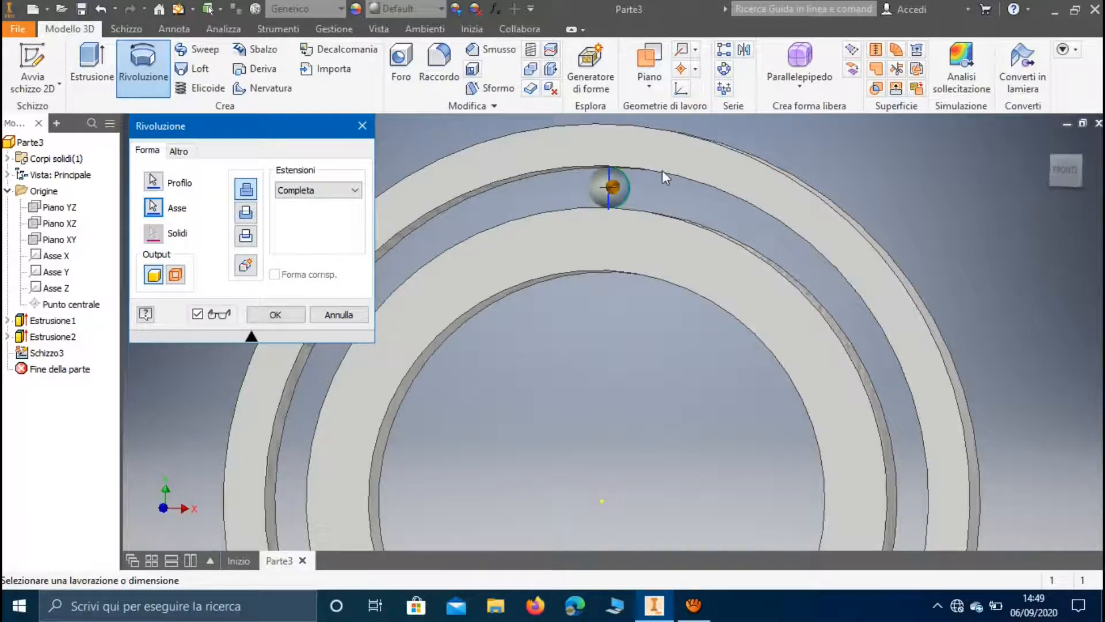
click(276, 314)
Create a circular pattern of the ball around the rings' central axis with 22 instances over 360 degrees
shift+middle_drag(583, 266, 597, 198)
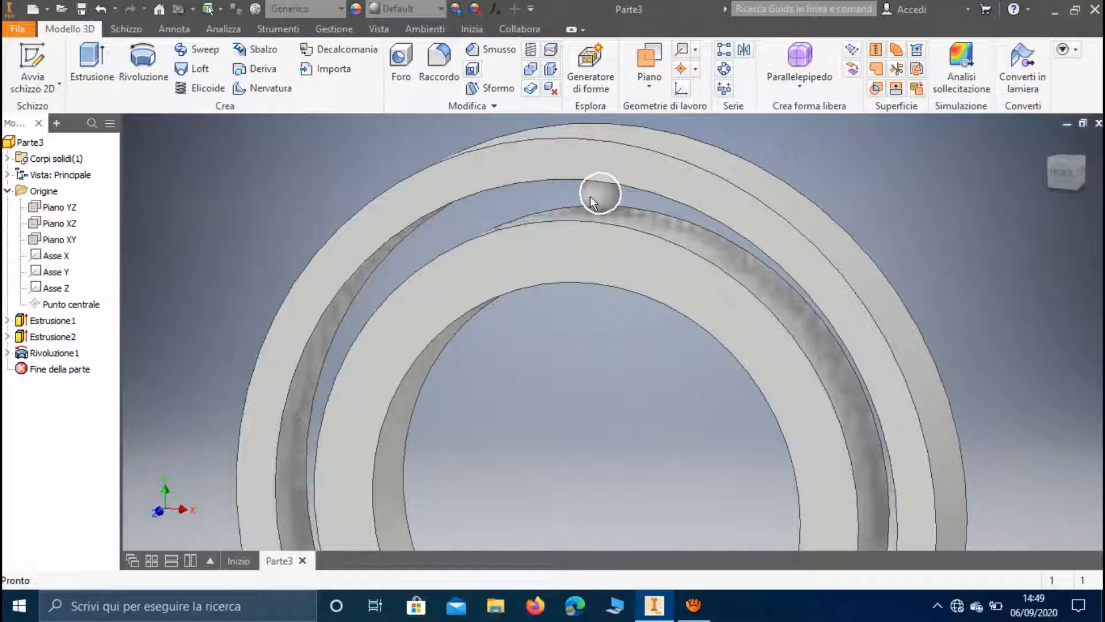
click(719, 72)
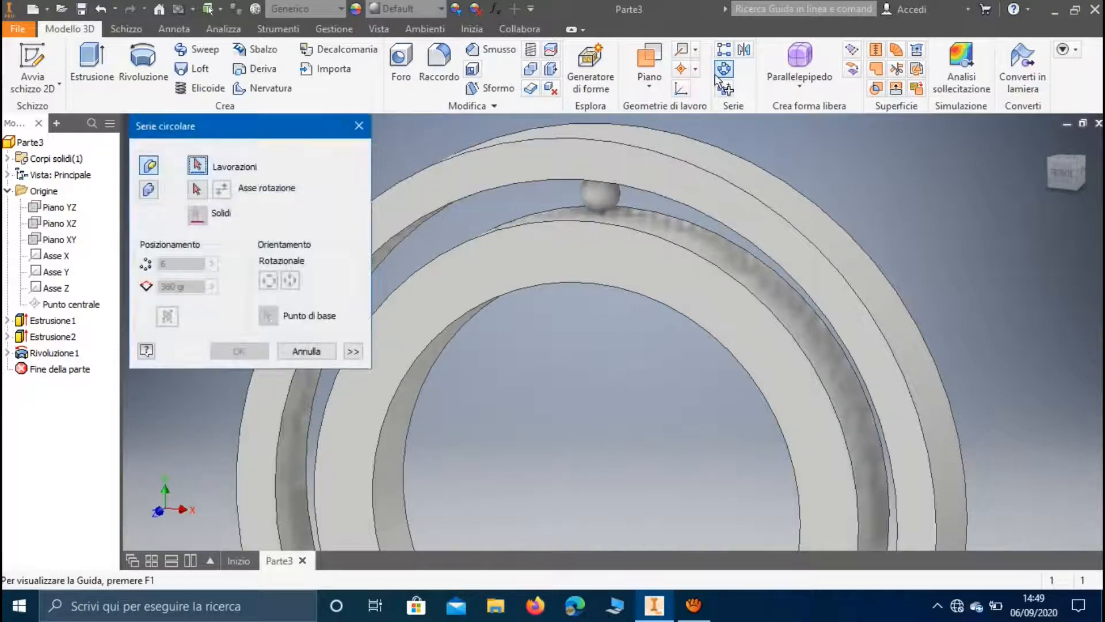
drag(273, 119, 249, 87)
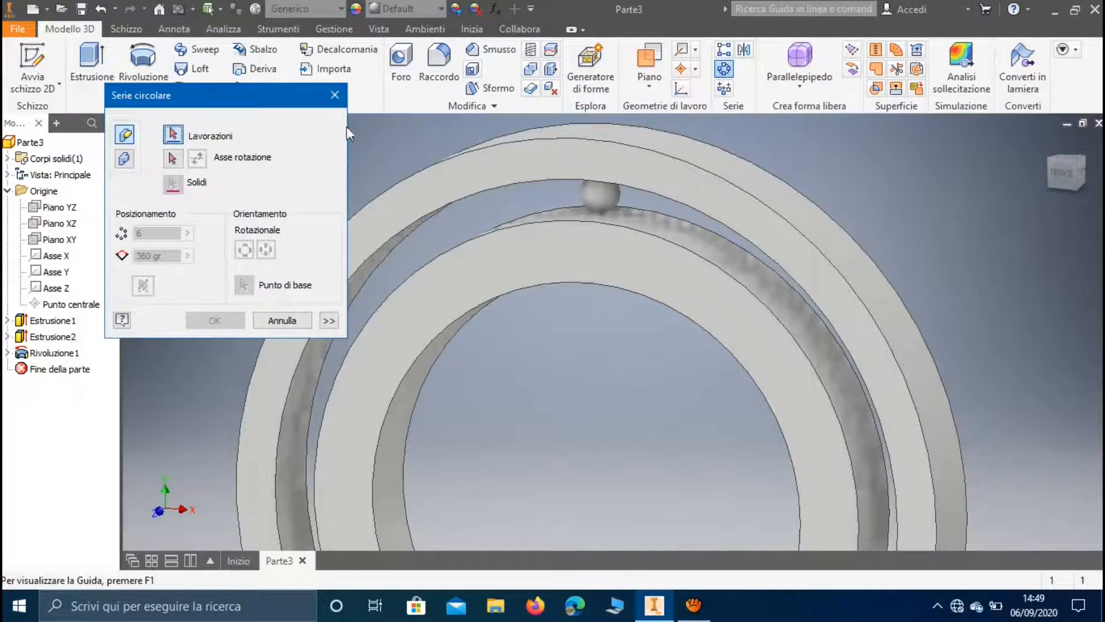
click(596, 202)
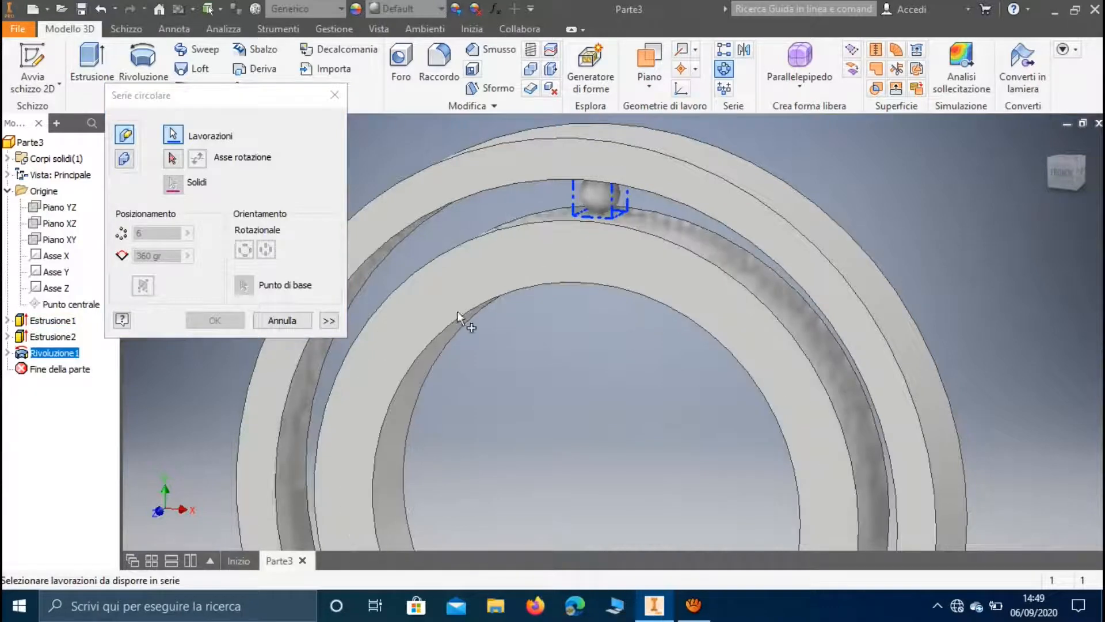
click(173, 158)
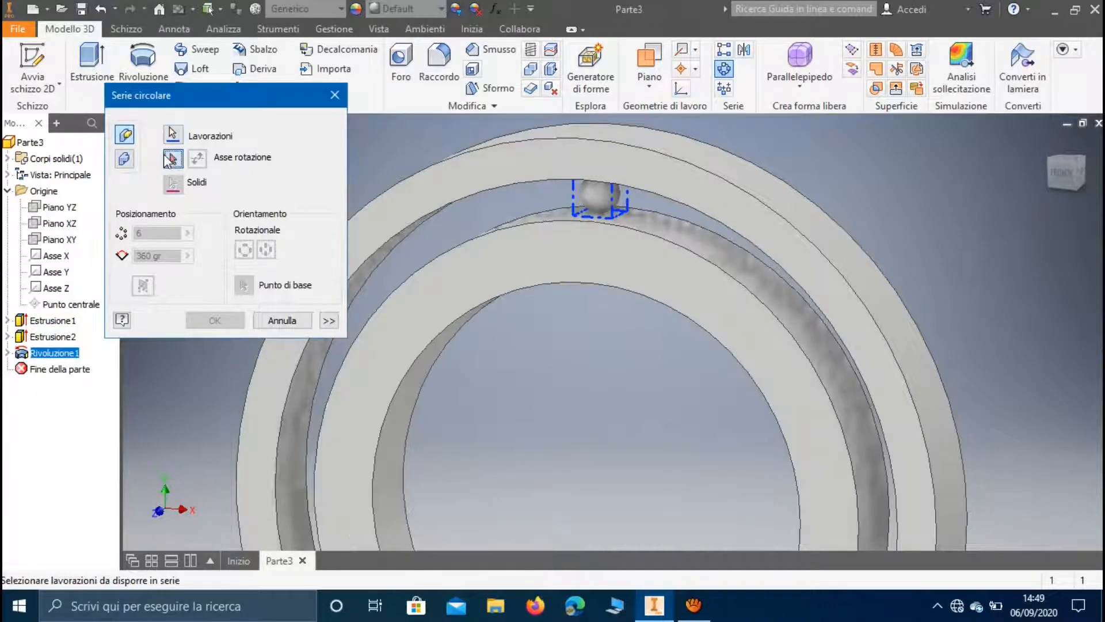
click(520, 224)
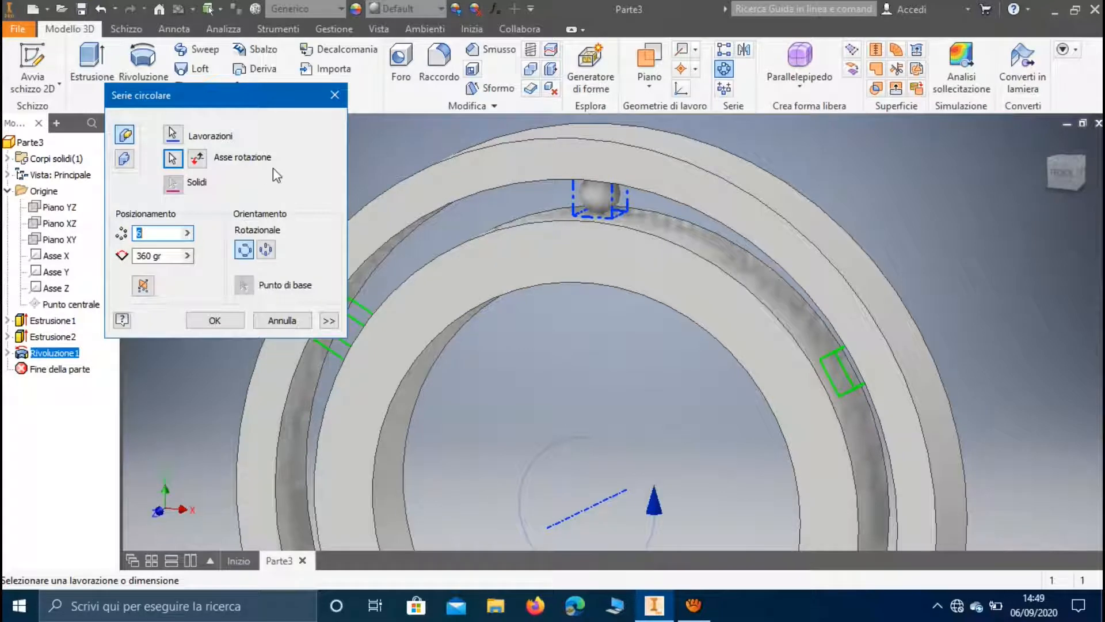
text(22)
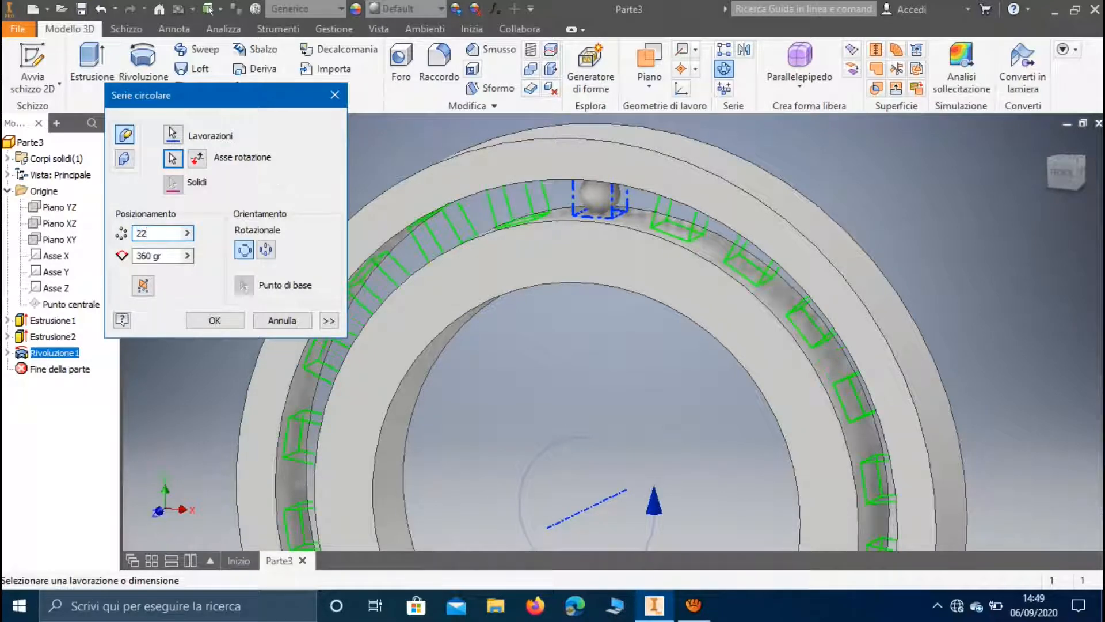
key(Return)
Start a sketch on the XY plane and draw a 76 mm diameter circle centred on the origin
middle_drag(518, 418, 521, 366)
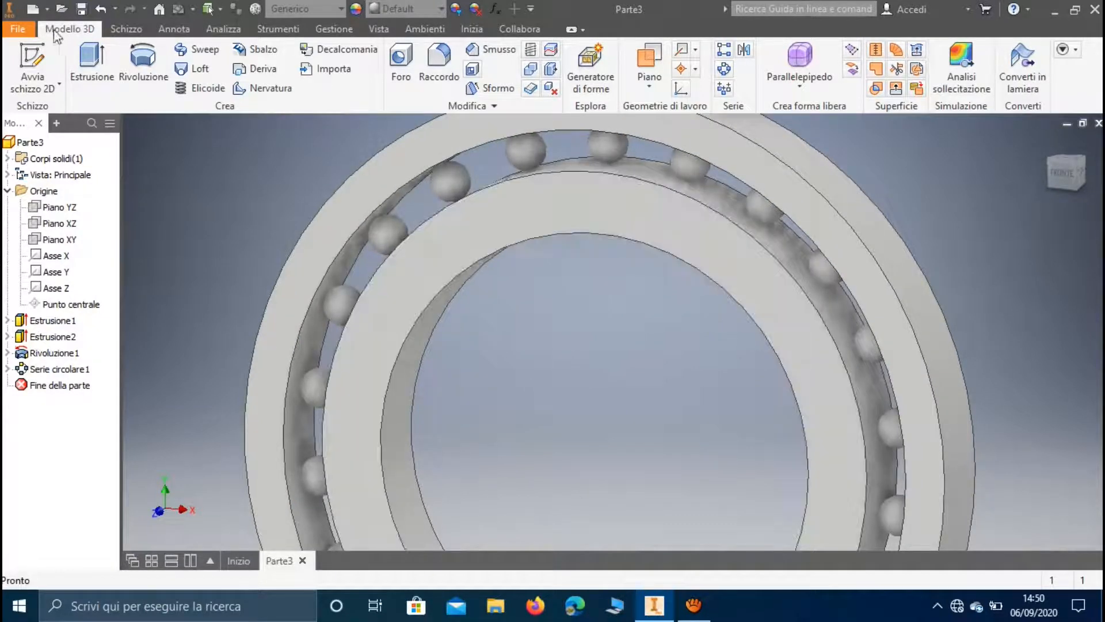
click(32, 67)
click(69, 240)
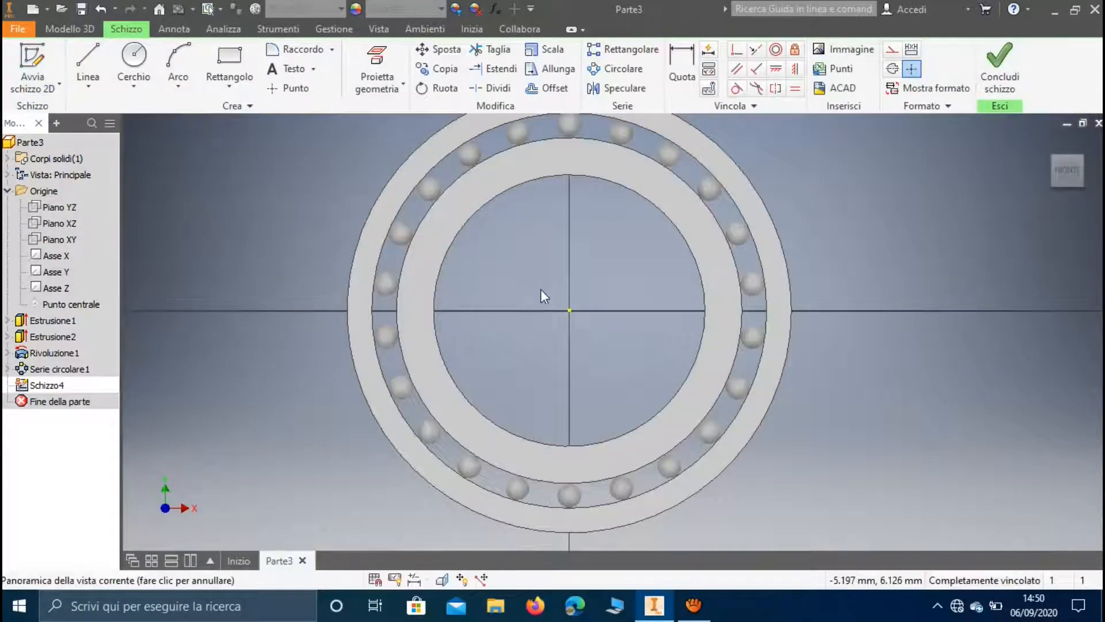
click(138, 60)
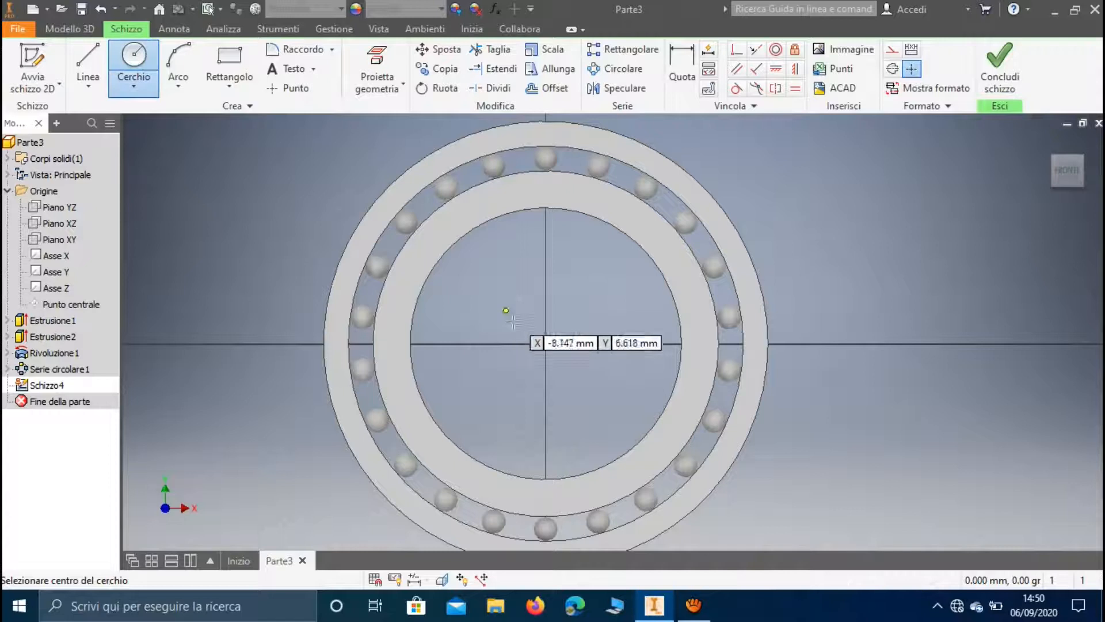
click(545, 343)
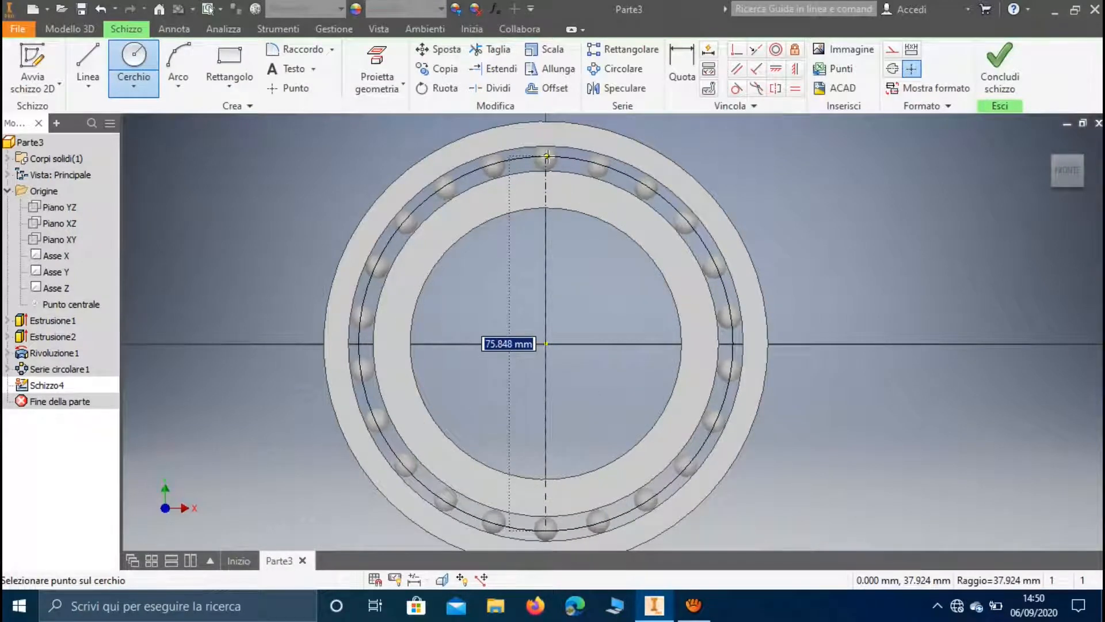
text(76)
key(Return)
Draw a second, concentric circle with a 72 mm diameter centred on the origin
scroll(546, 162, up, 3)
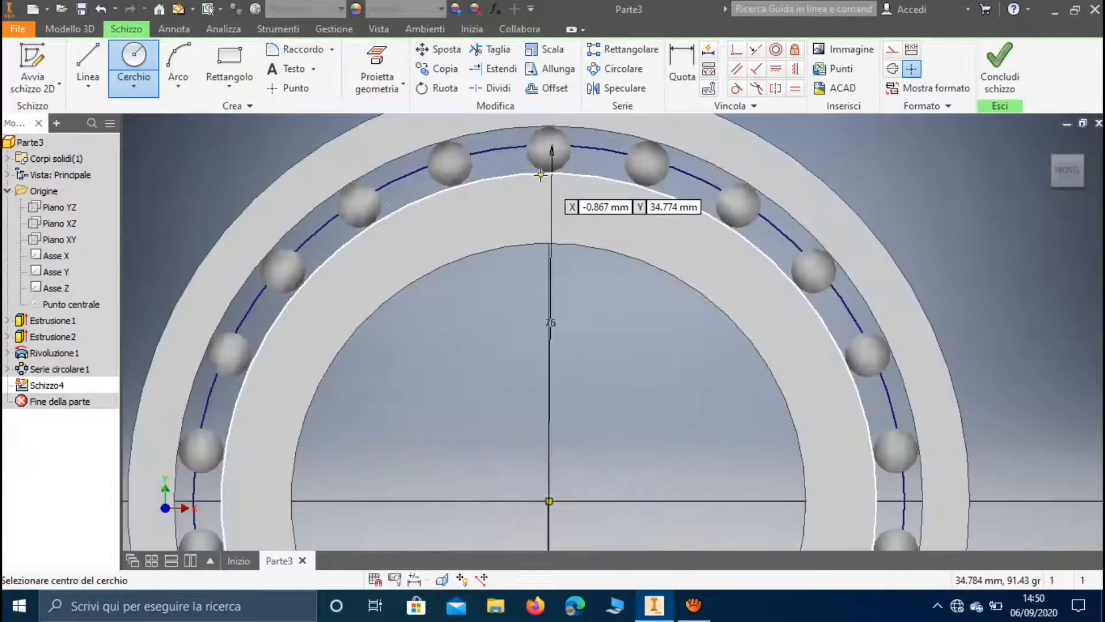
click(549, 501)
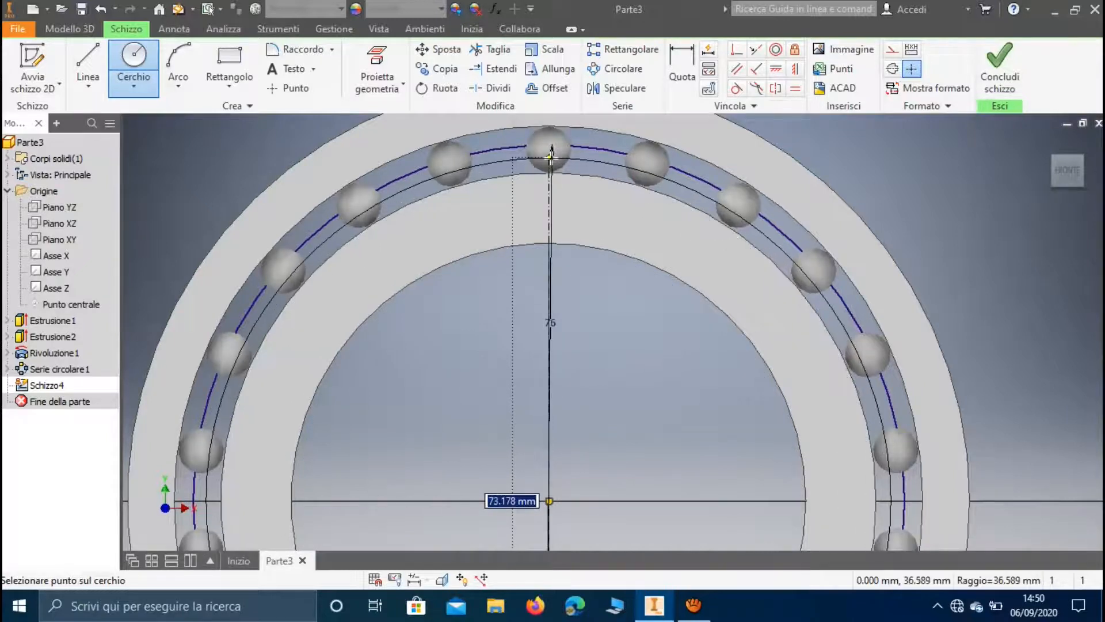
text(72)
key(Return)
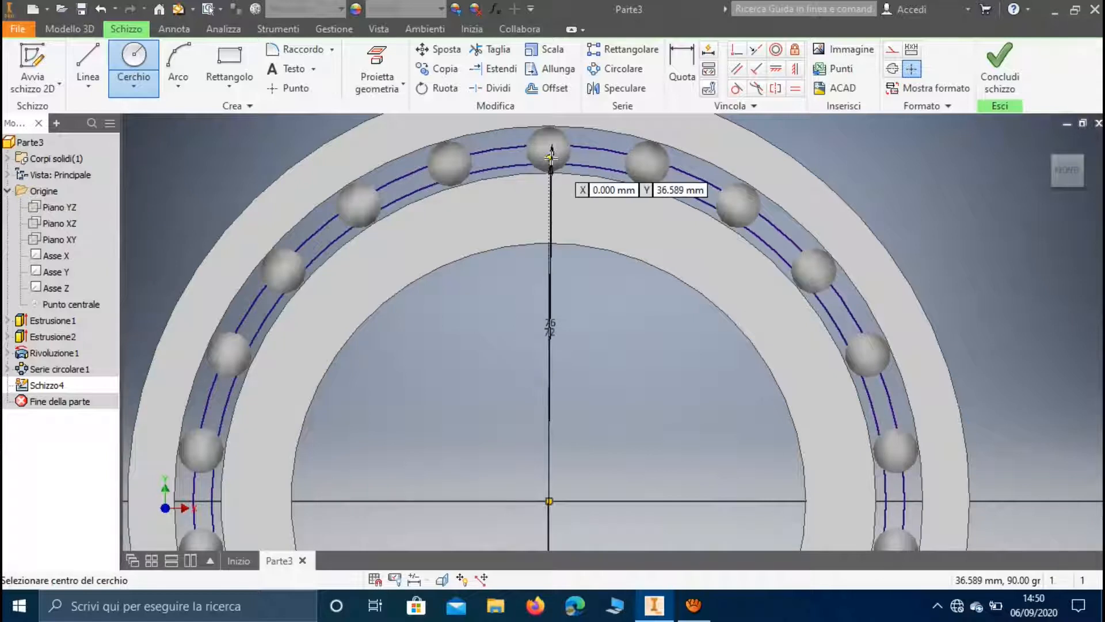
key(Escape)
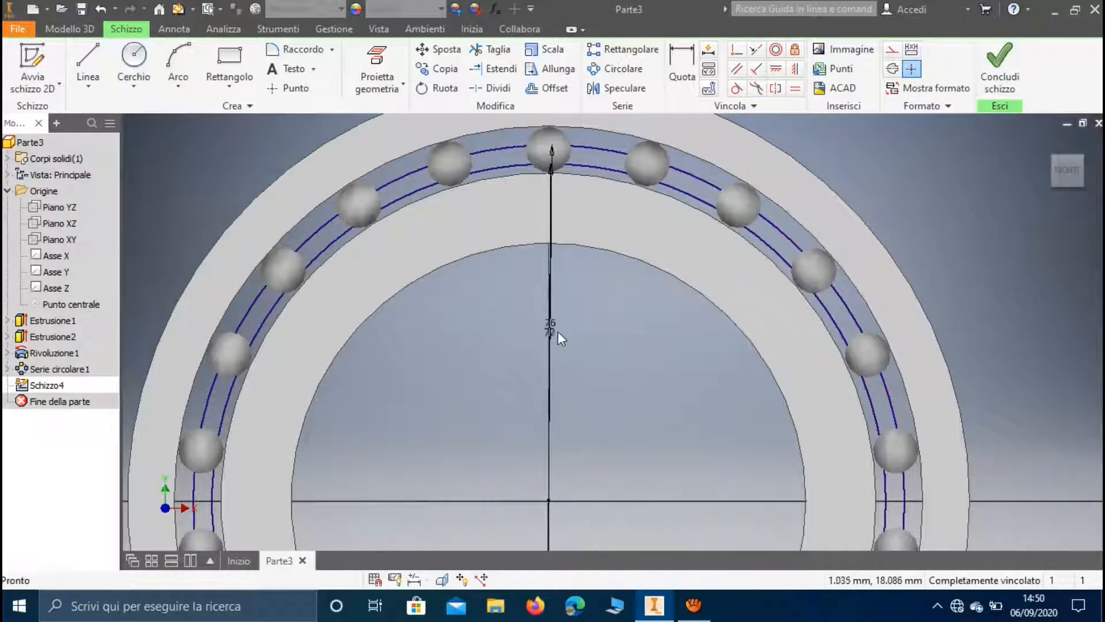
Move the smaller circle's diameter dimension clear of the other one and set it to 74 mm
drag(554, 331, 576, 341)
double_click(577, 341)
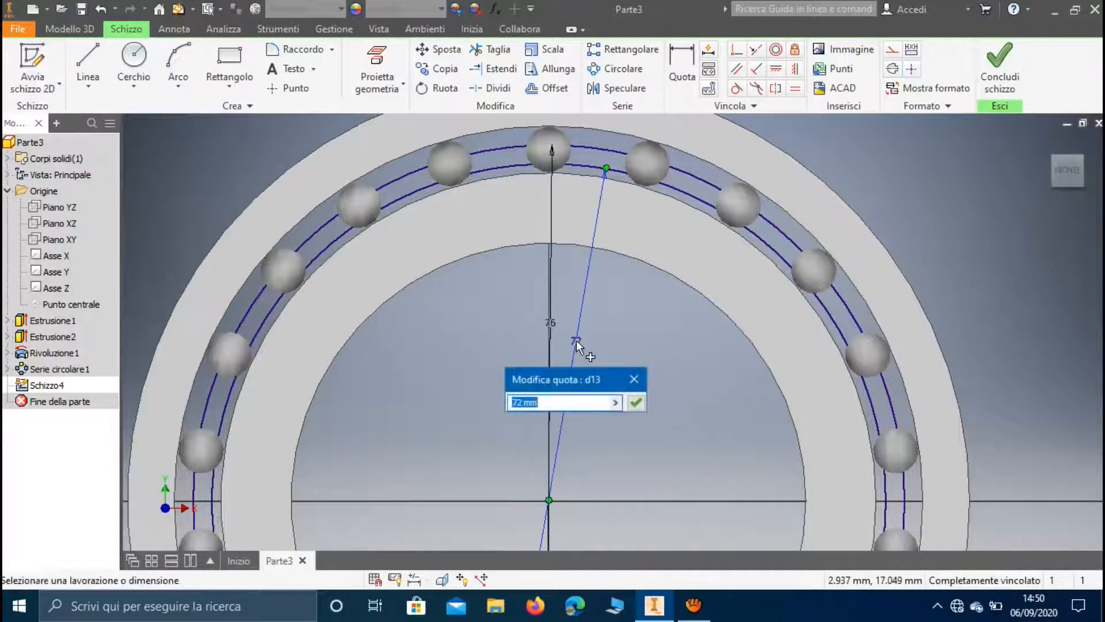
text(74)
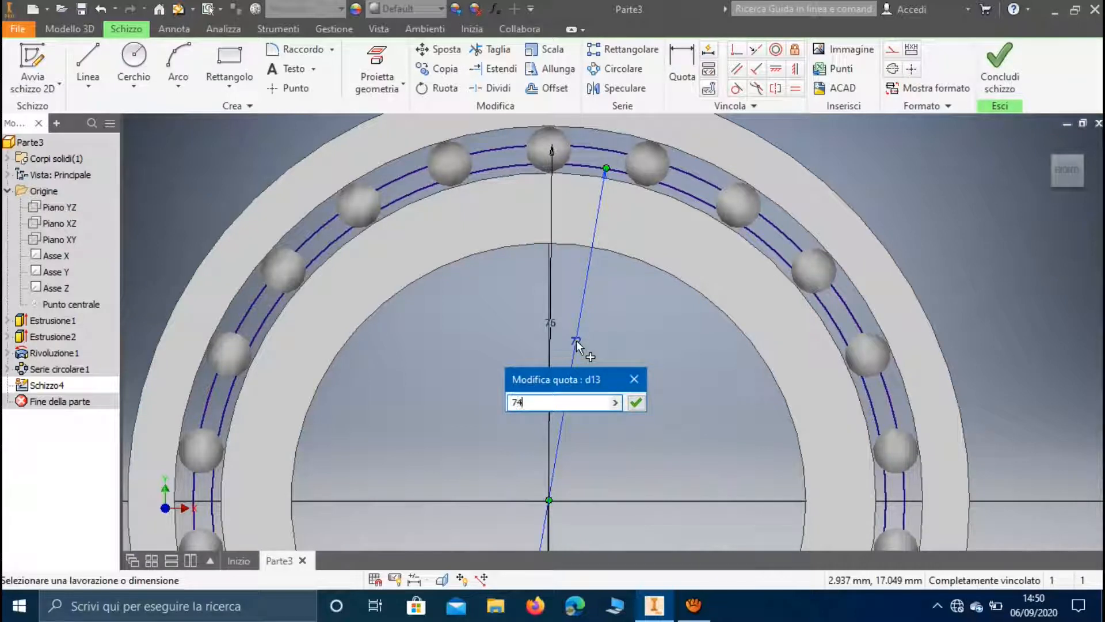
key(Return)
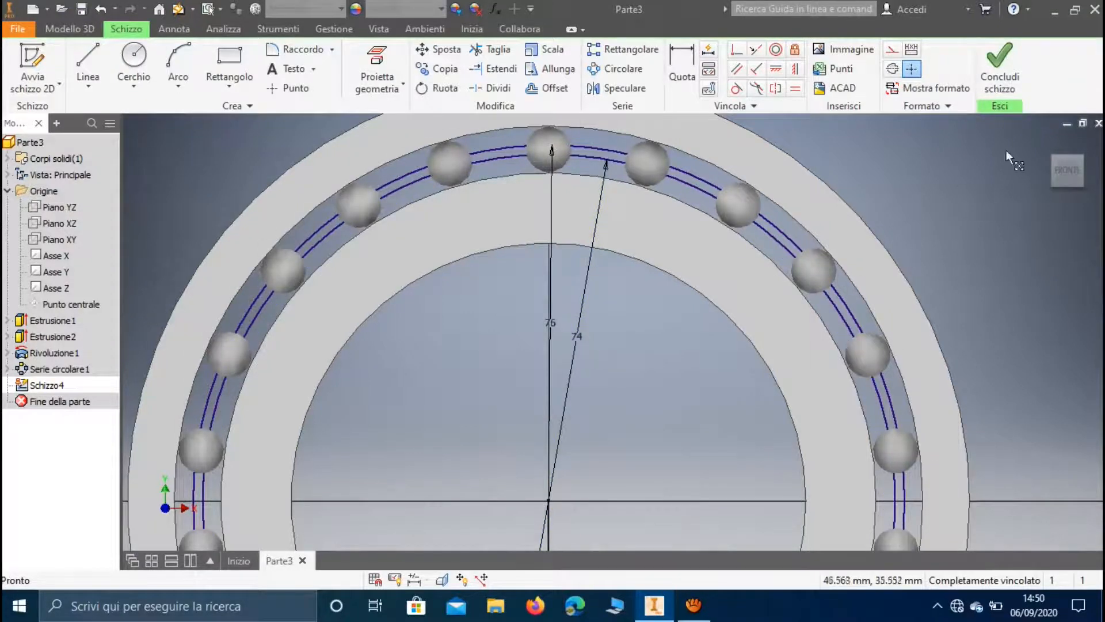
Finish the sketch and extrude the thin ring between the two circles symmetrically by 10 mm
click(1002, 90)
click(89, 61)
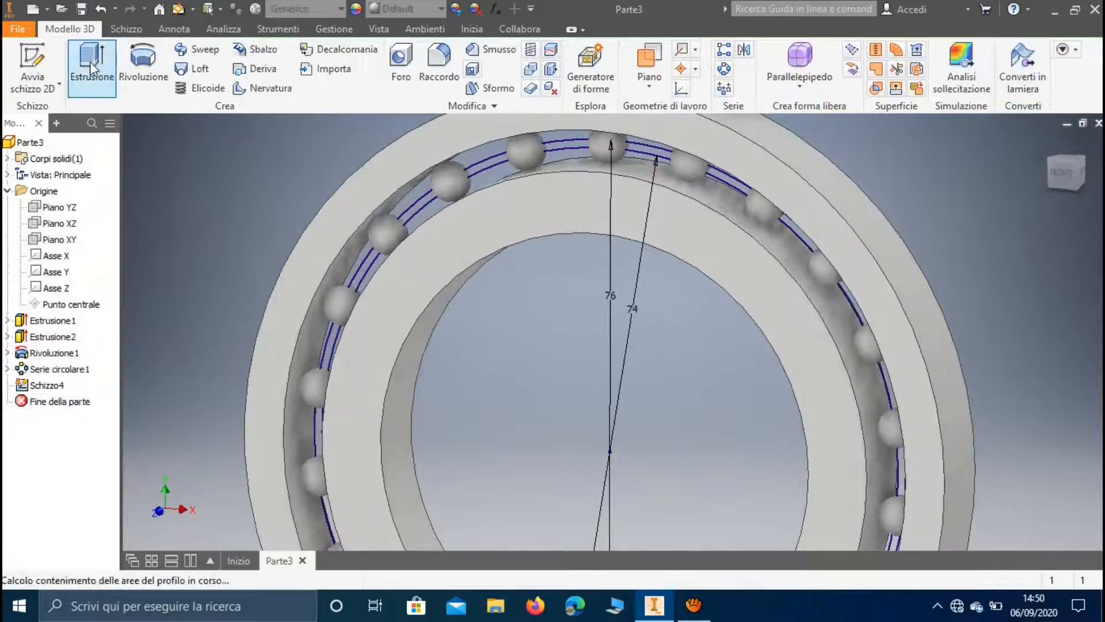
click(486, 162)
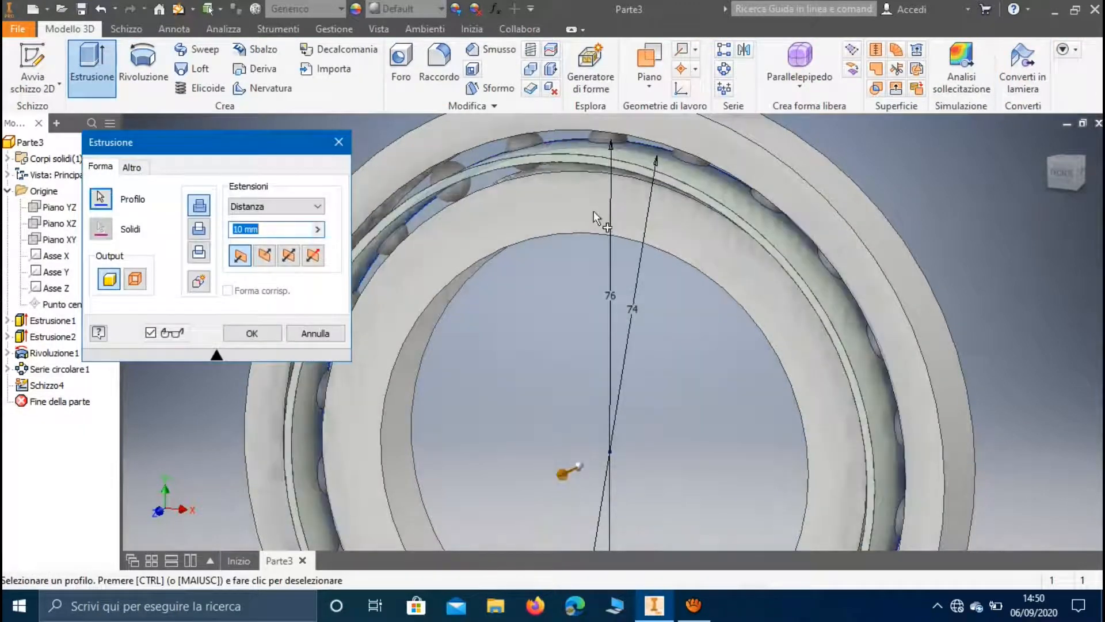
click(300, 261)
click(250, 333)
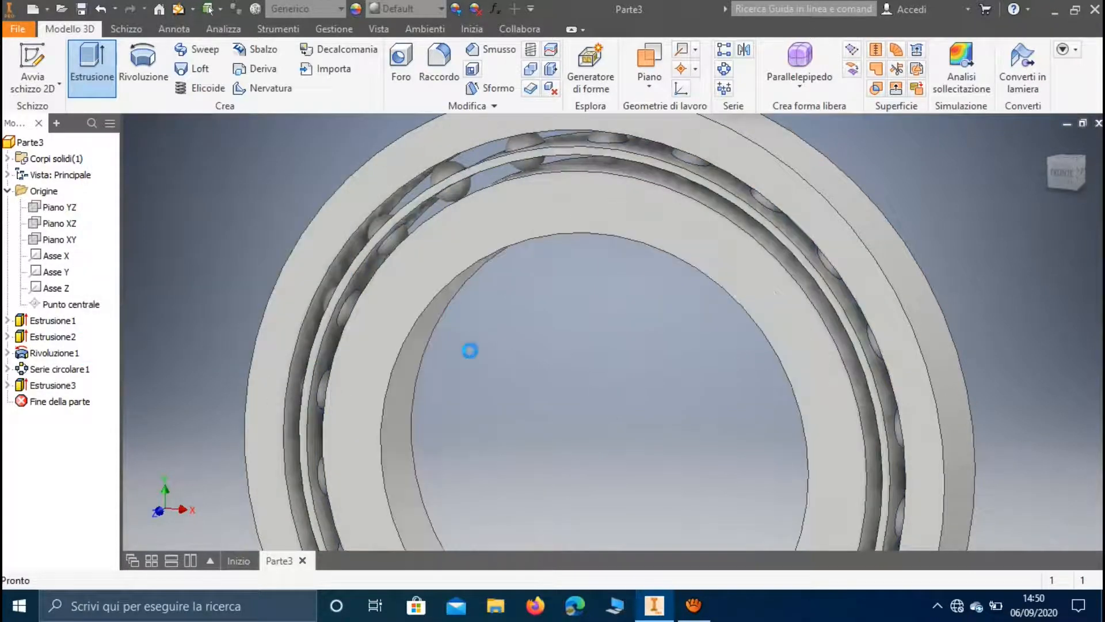
Delete the revolved ball feature together with its embedded sketch
scroll(478, 357, up, 5)
mouse_move(494, 361)
shift+middle_down()
mouse_move(543, 348)
mouse_move(497, 358)
shift+middle_up()
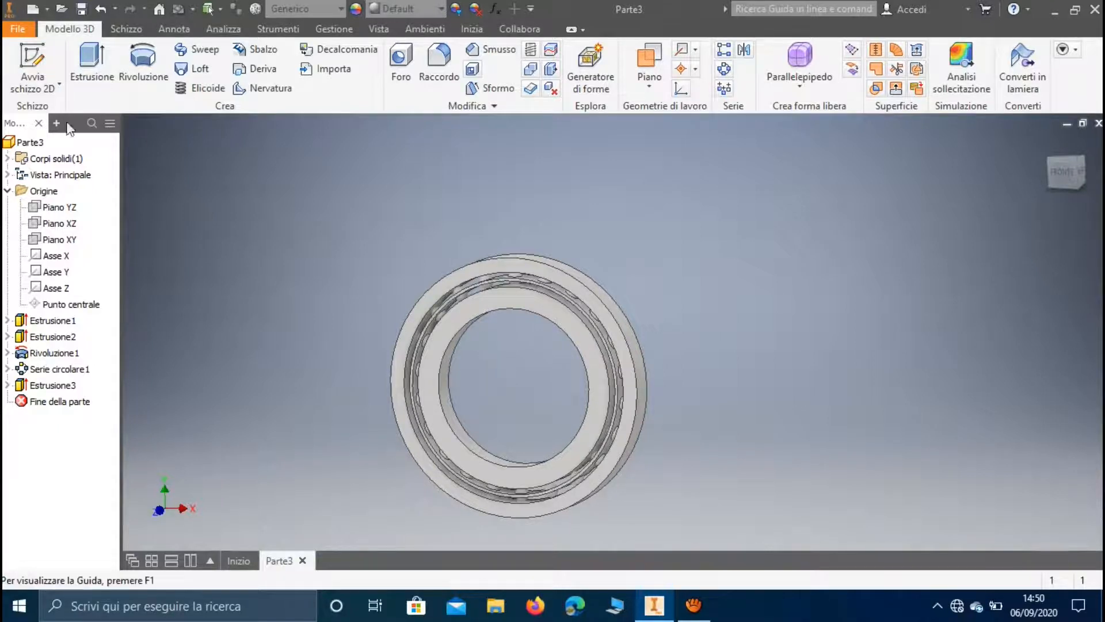
click(58, 352)
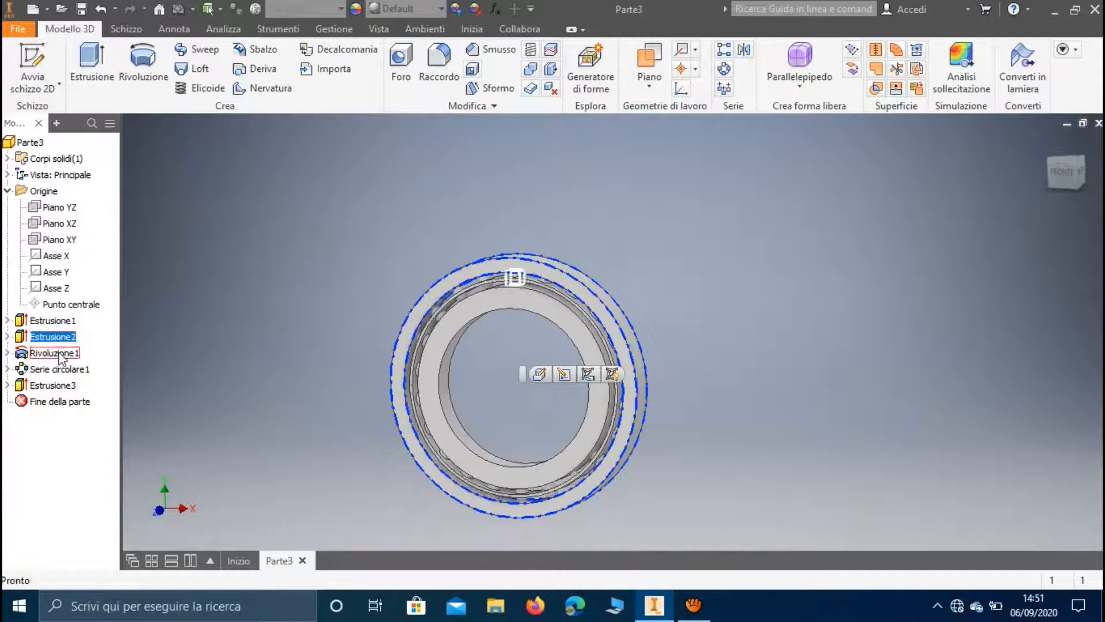
key(Delete)
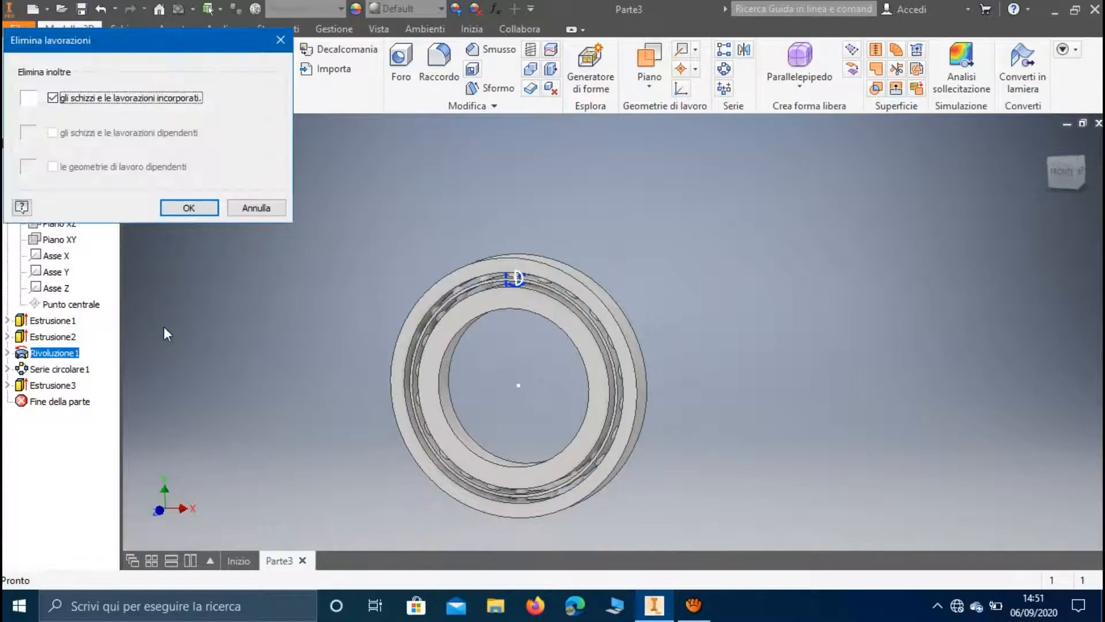
click(190, 208)
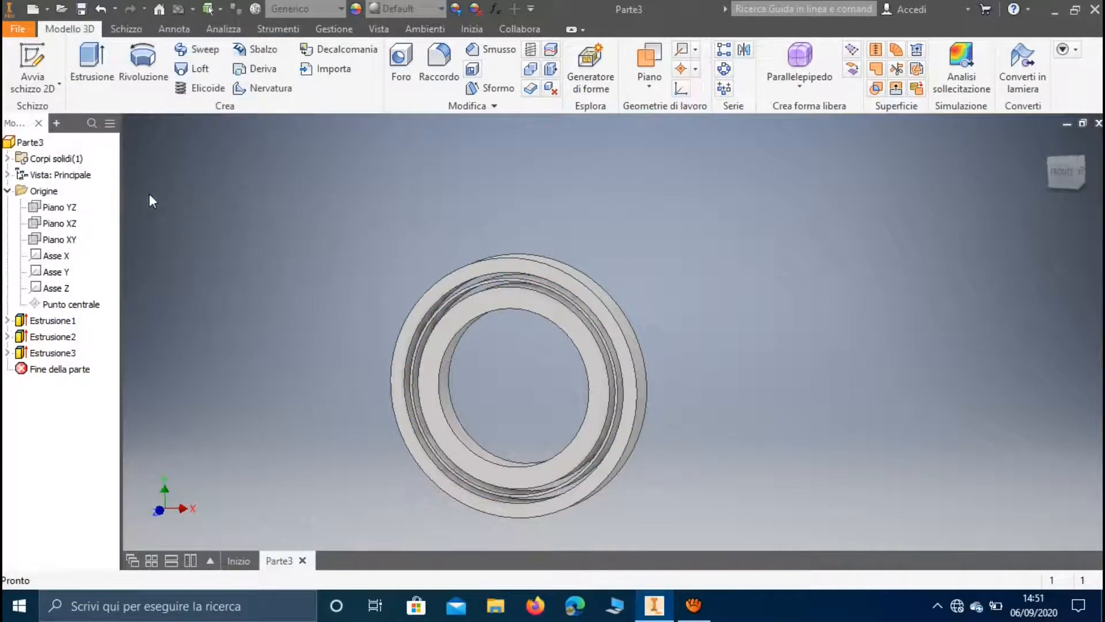
On the XY plane, sketch a vertical line about 5 mm long bridging the gap between the inner and outer rings above the origin
click(32, 64)
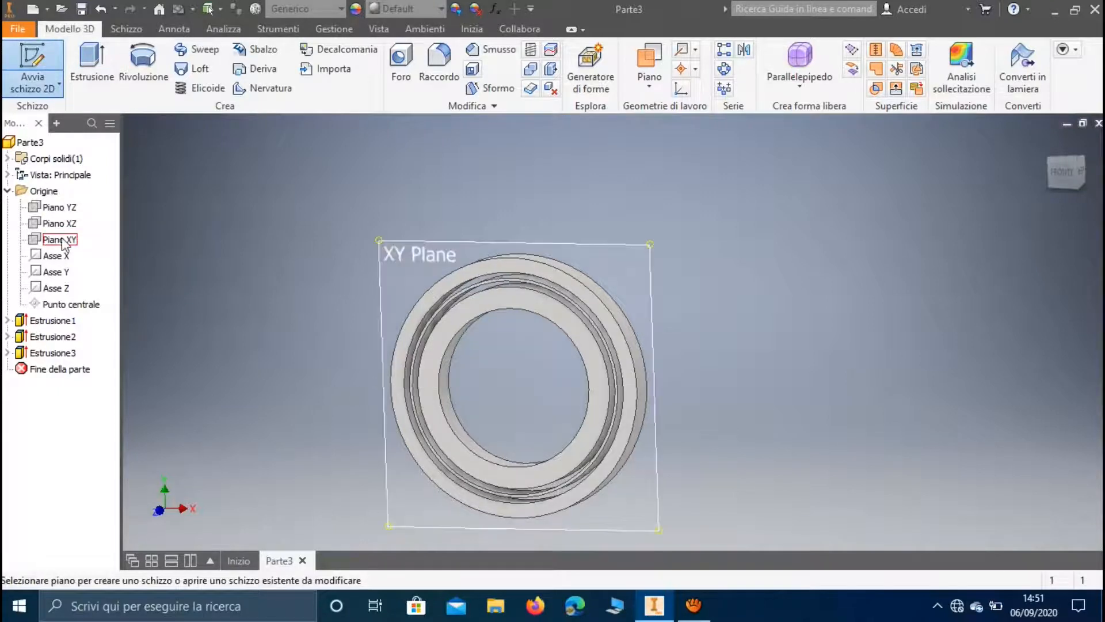
click(63, 241)
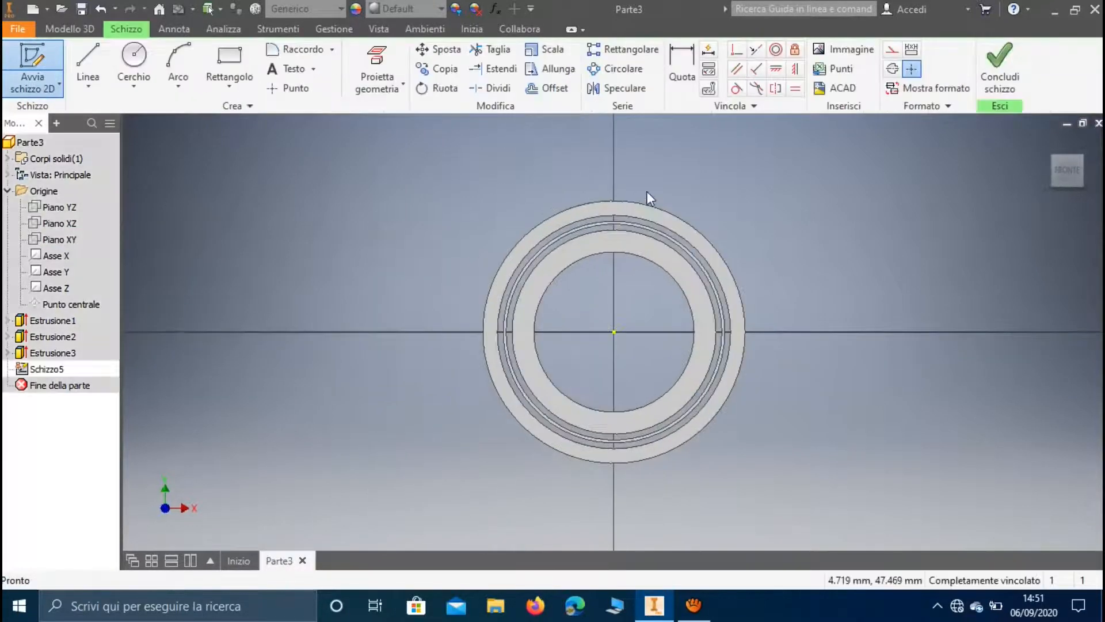
scroll(648, 191, up, 5)
click(87, 63)
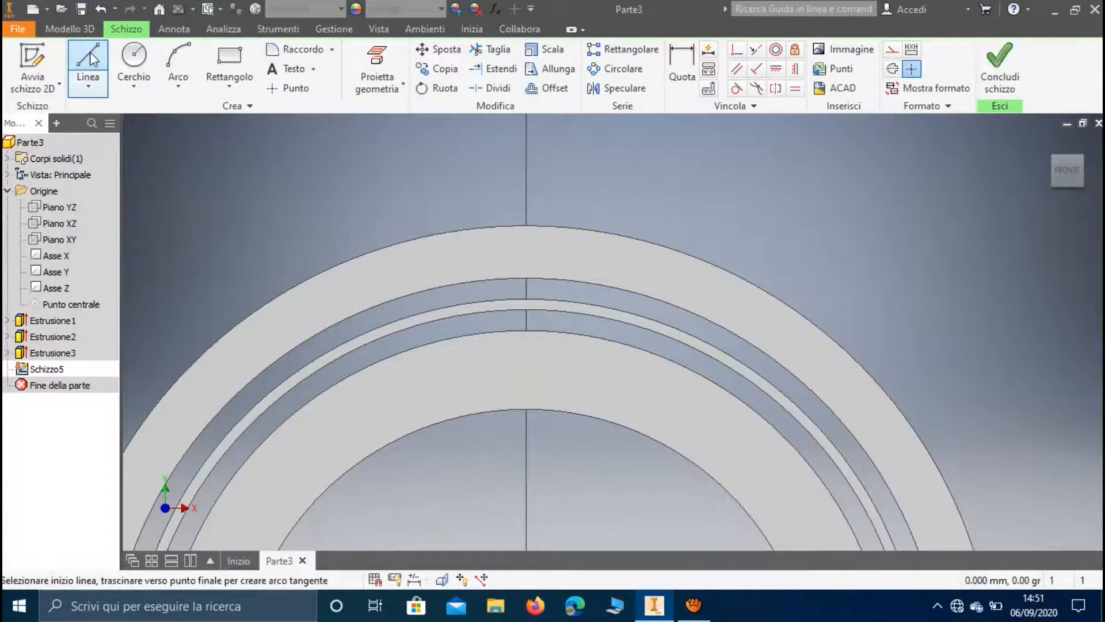
click(526, 330)
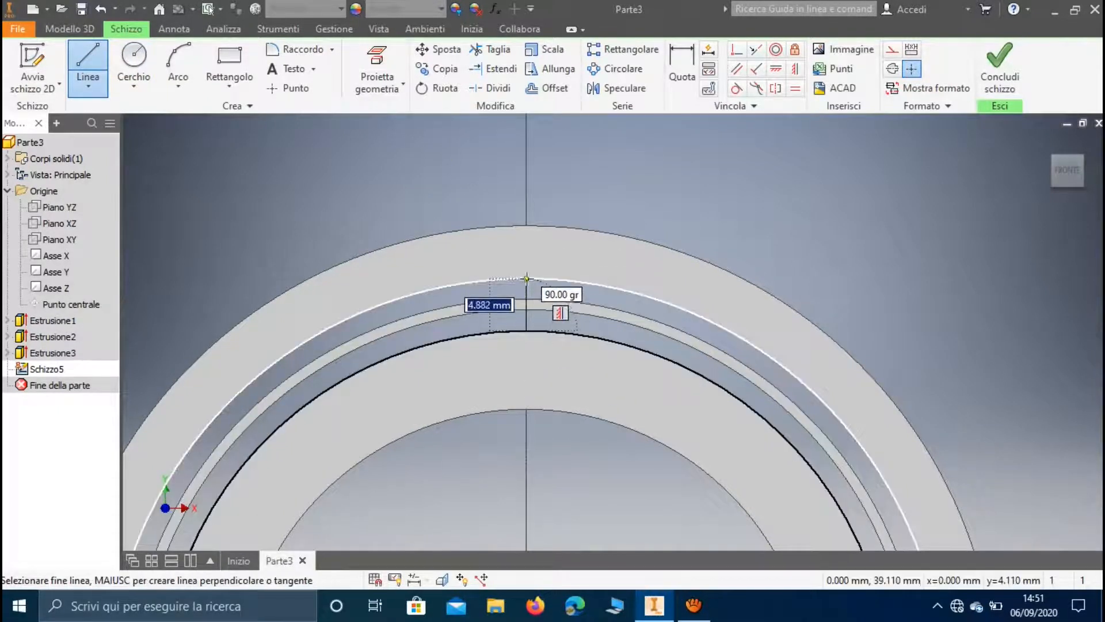
click(526, 278)
key(Escape)
Draw a circle centred on the vertical line's midpoint and passing through its upper endpoint
click(133, 58)
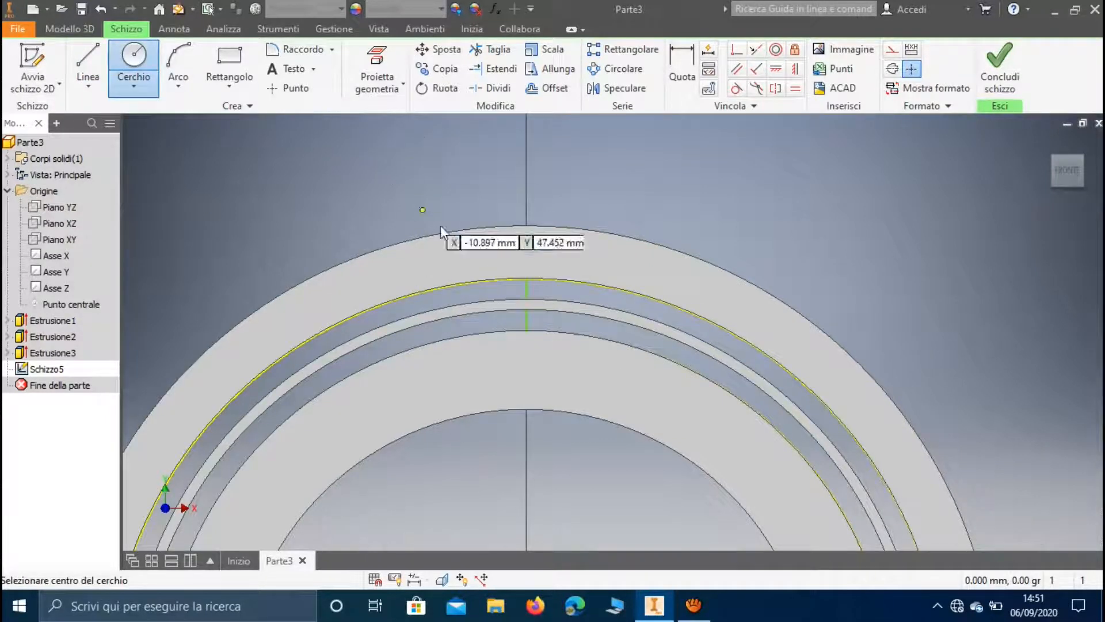
click(526, 305)
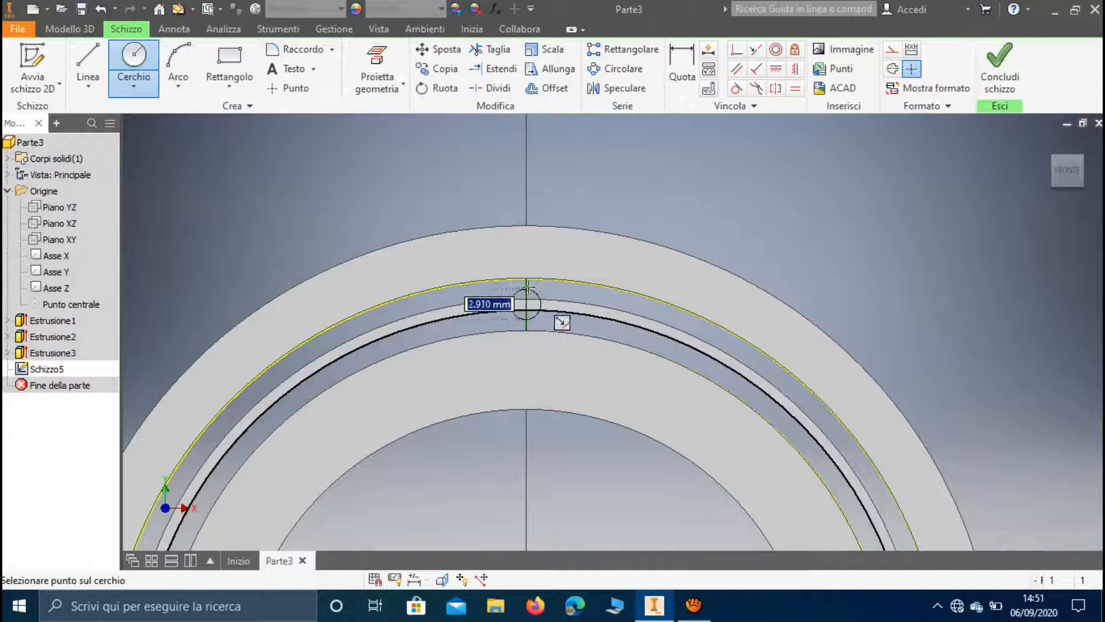
click(526, 279)
key(Escape)
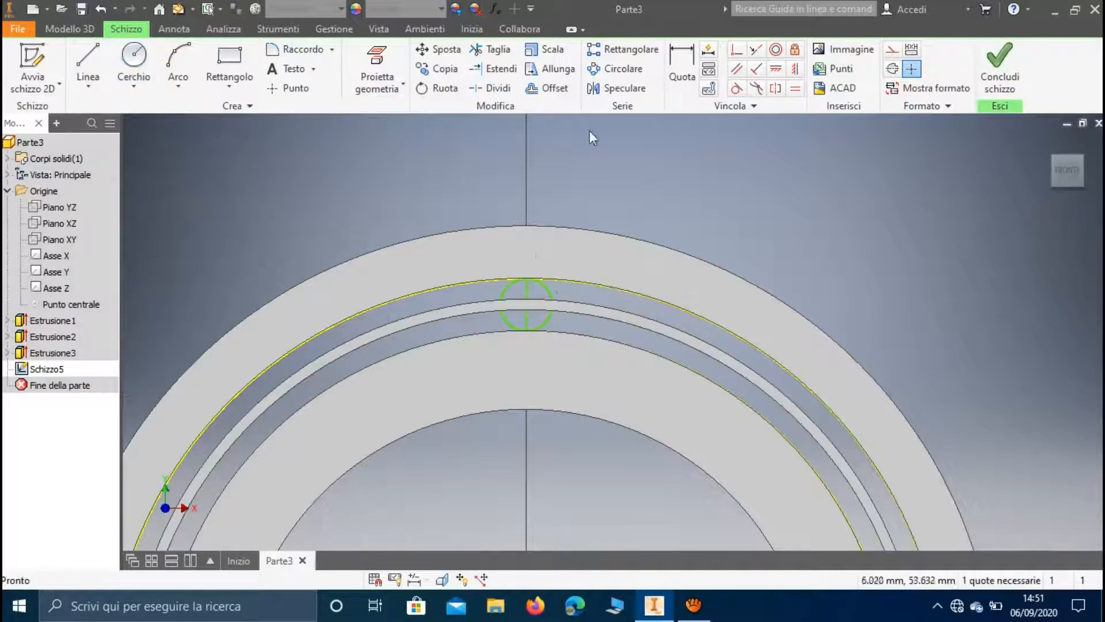
Trim away the vertical line inside the small circle and finish the sketch
click(504, 57)
click(526, 289)
click(1004, 84)
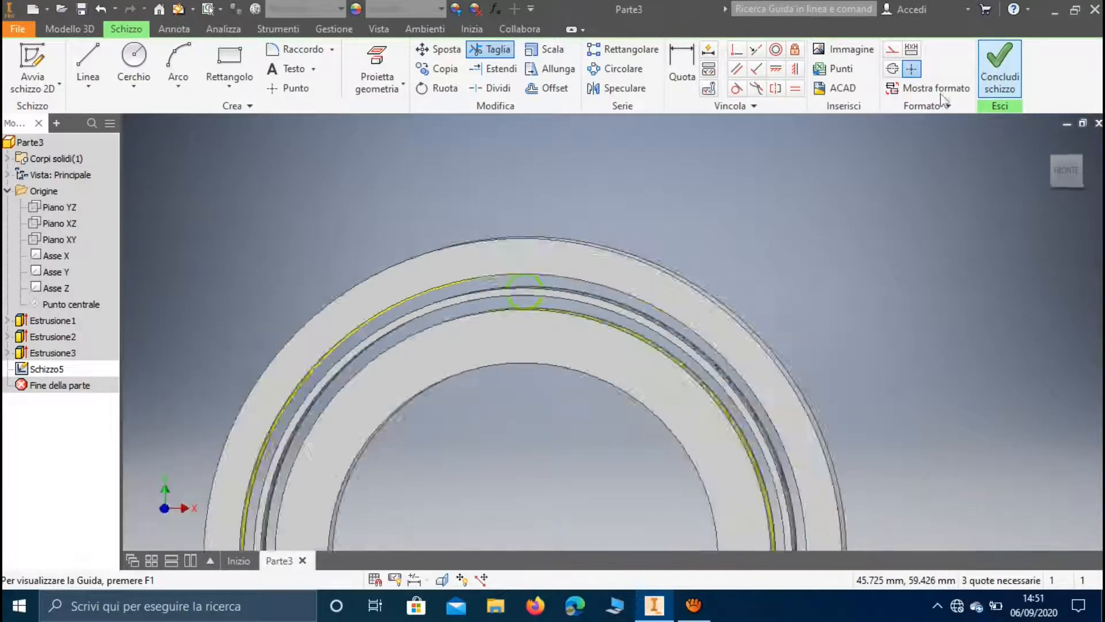
Extrude the small circular profile between the inner and outer rings 9 mm, symmetrically about its sketch plane
scroll(536, 226, down, 7)
middle_drag(521, 251, 553, 137)
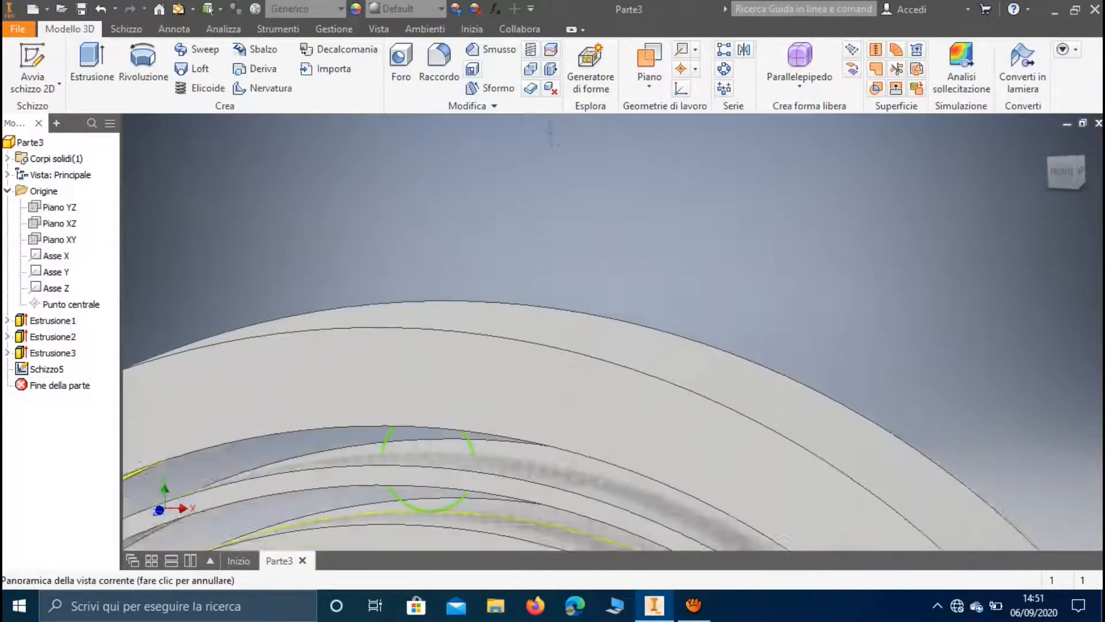
middle_drag(453, 352, 474, 300)
click(87, 72)
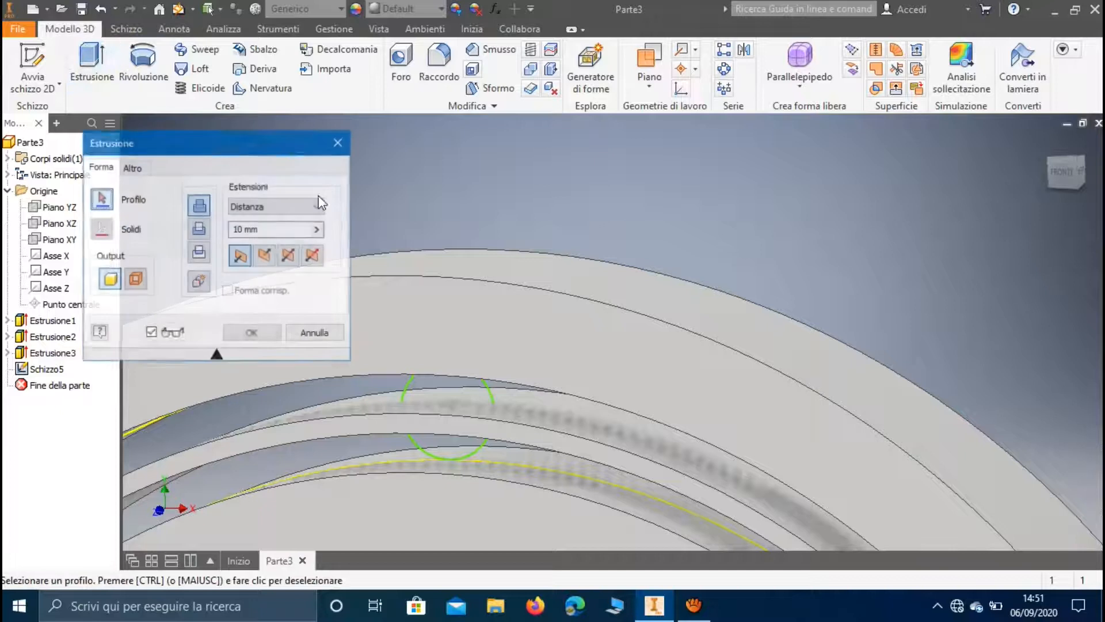
click(429, 382)
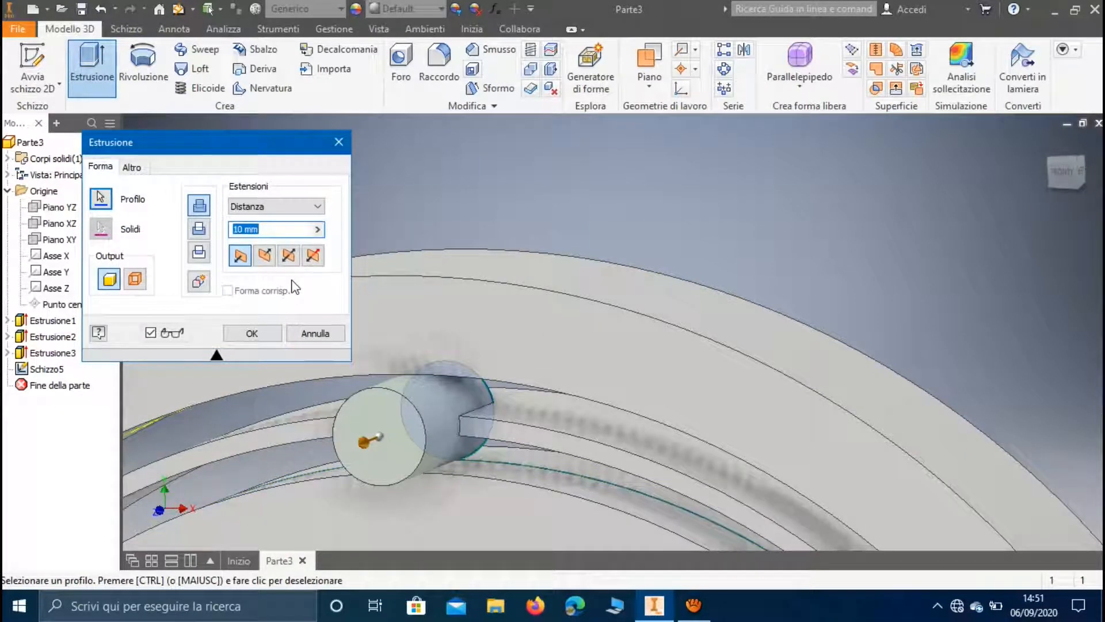
click(289, 260)
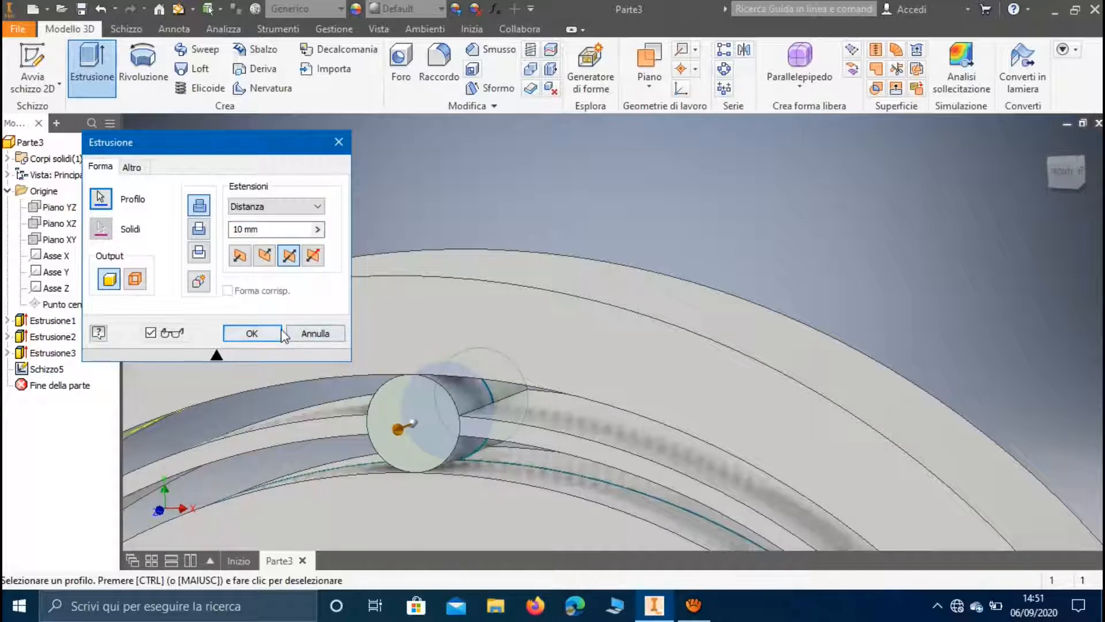
click(248, 230)
key(BackSpace)
key(BackSpace)
text(9)
click(252, 332)
Create a circular pattern of the small extruded cylinder around the ring axis with 22 occurrences over 360 degrees
scroll(378, 393, up, 4)
middle_drag(457, 269, 561, 121)
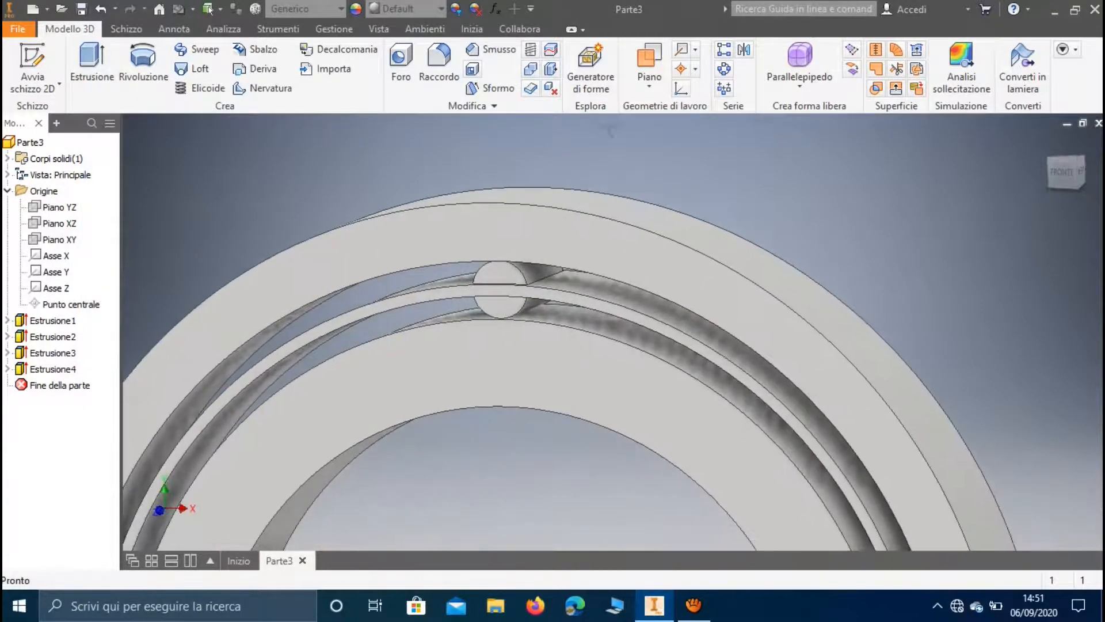
click(724, 69)
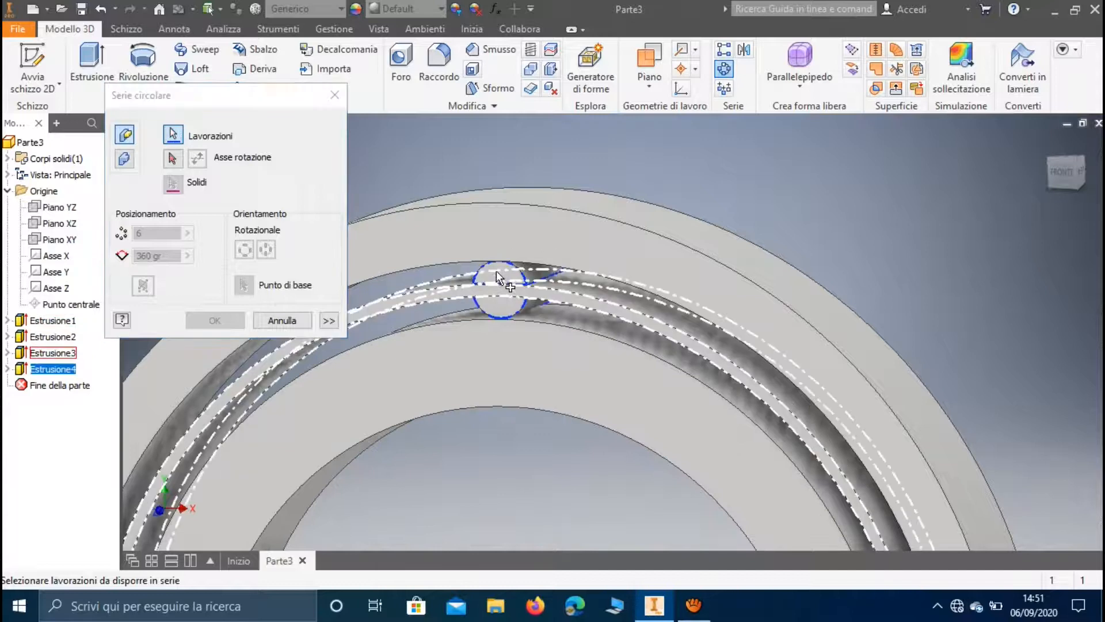
click(173, 160)
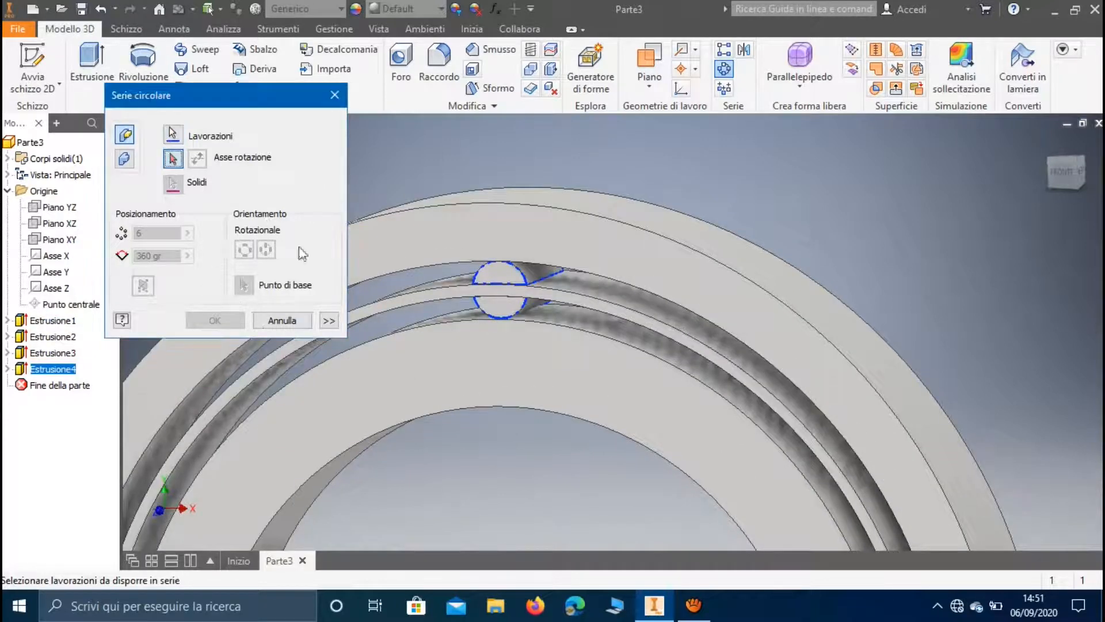
click(409, 330)
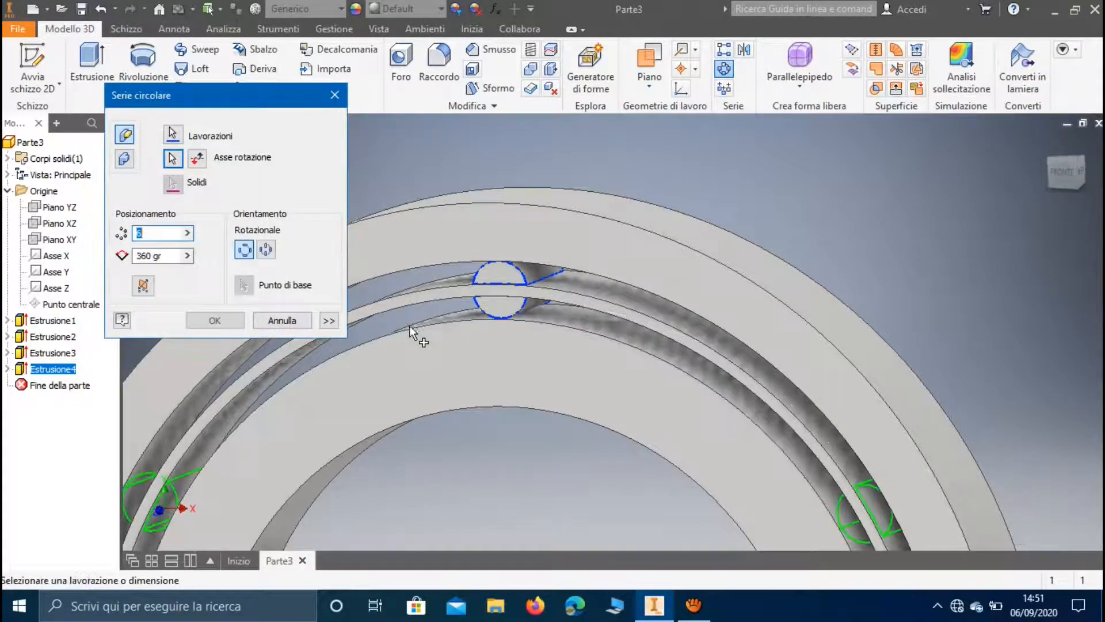
text(22)
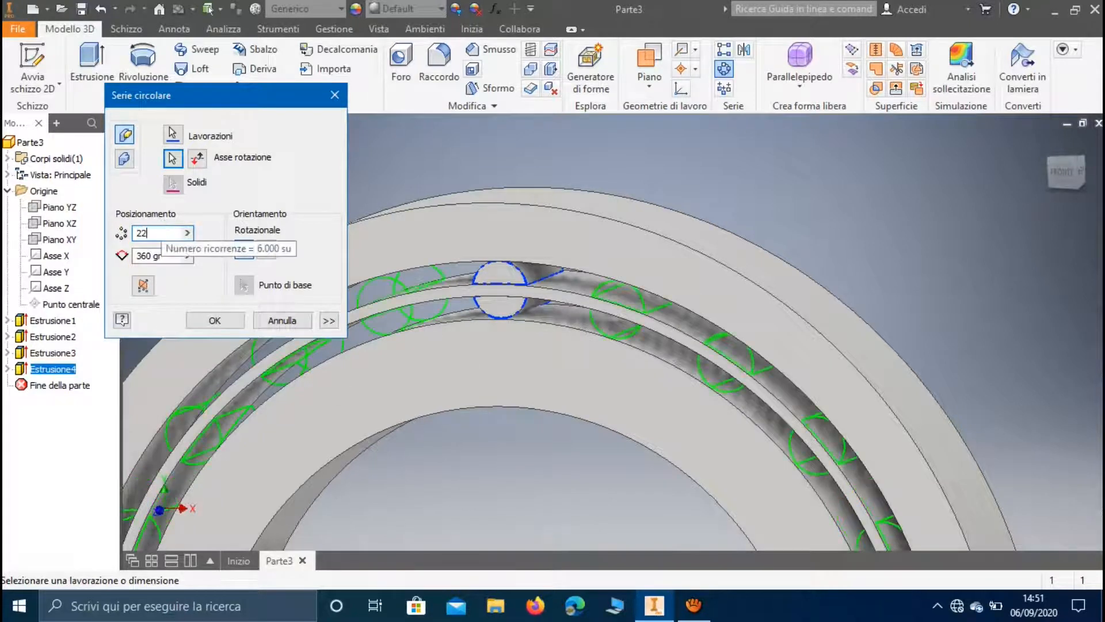
key(Return)
scroll(285, 288, down, 5)
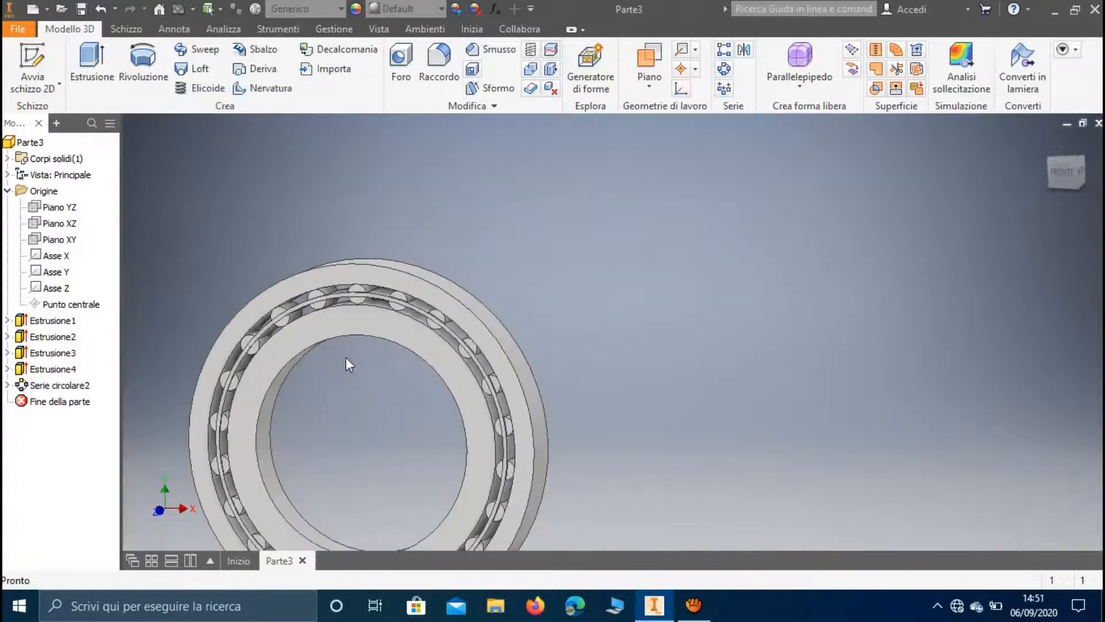
middle_drag(370, 376, 409, 349)
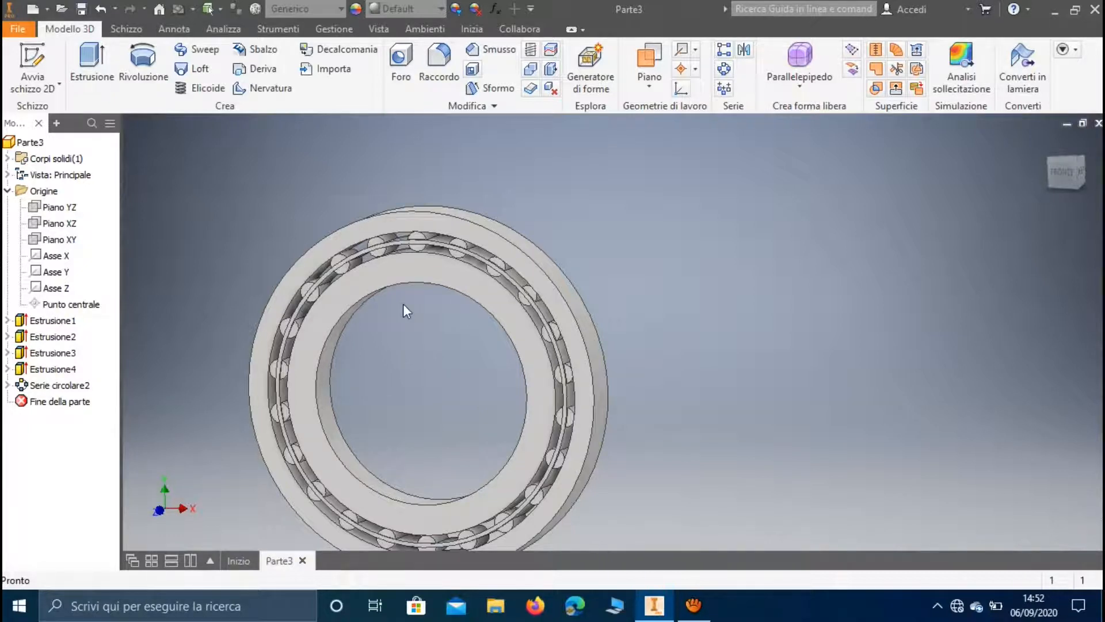
Create a new part document and accept the style conflict notice
click(18, 29)
mouse_move(105, 95)
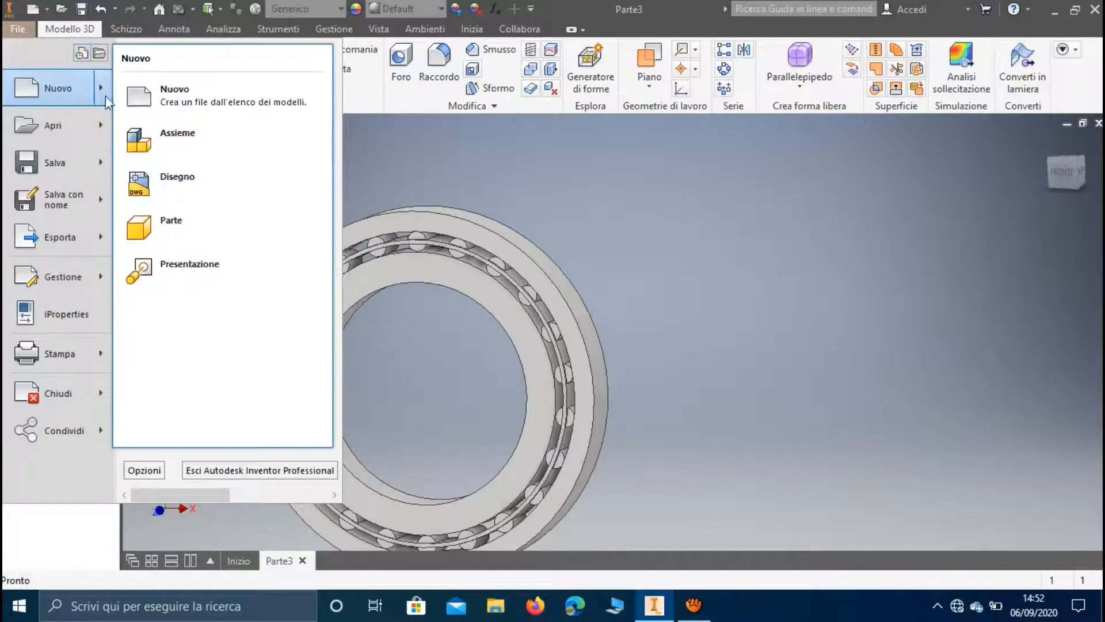
click(161, 222)
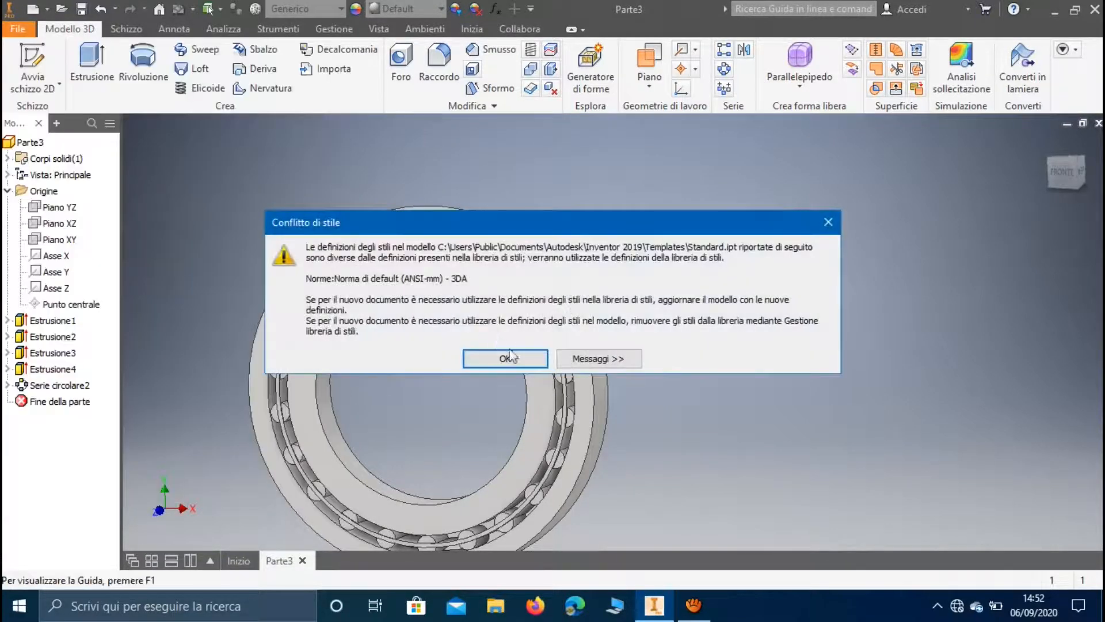
click(510, 356)
On the XY plane, sketch two concentric circles at the origin with diameters 70 mm and 55 mm, and finish the sketch
click(32, 65)
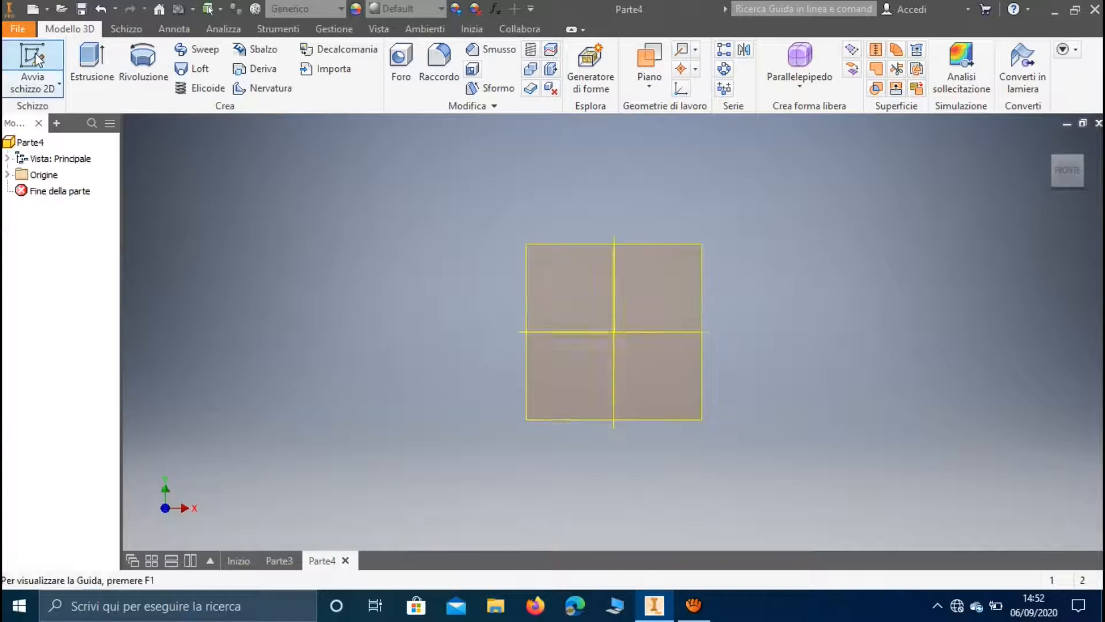
click(576, 213)
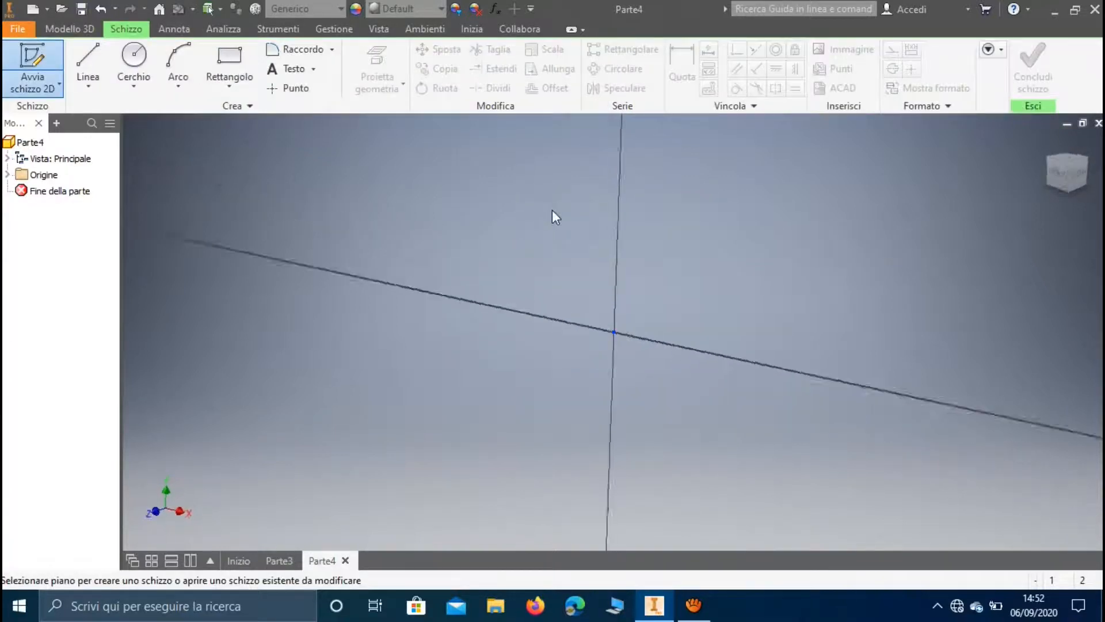
click(133, 58)
click(614, 333)
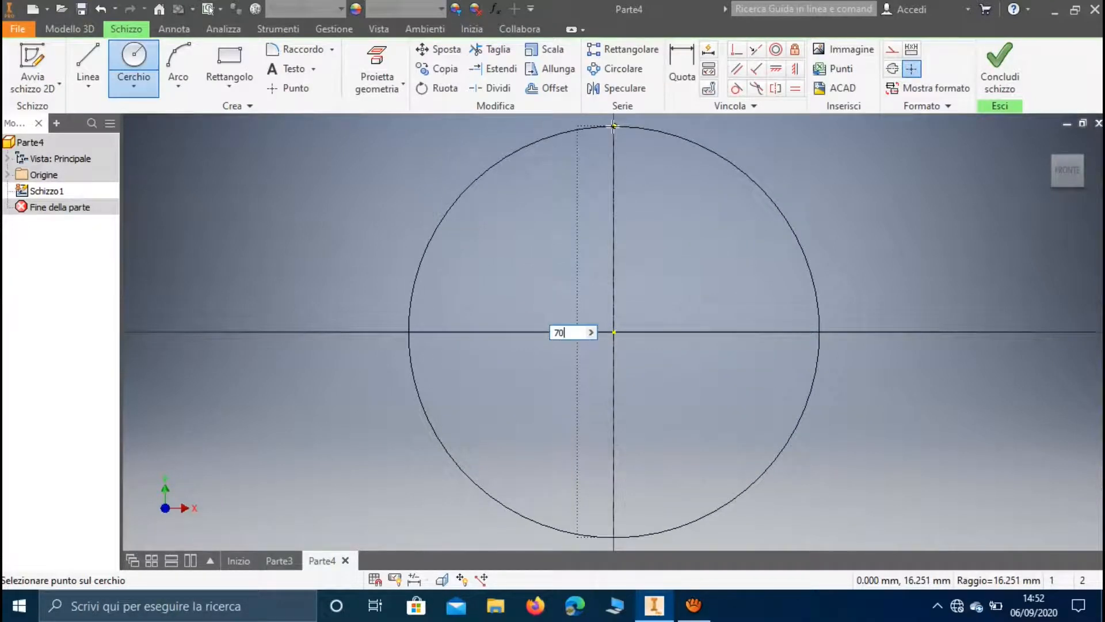
text(70)
key(Return)
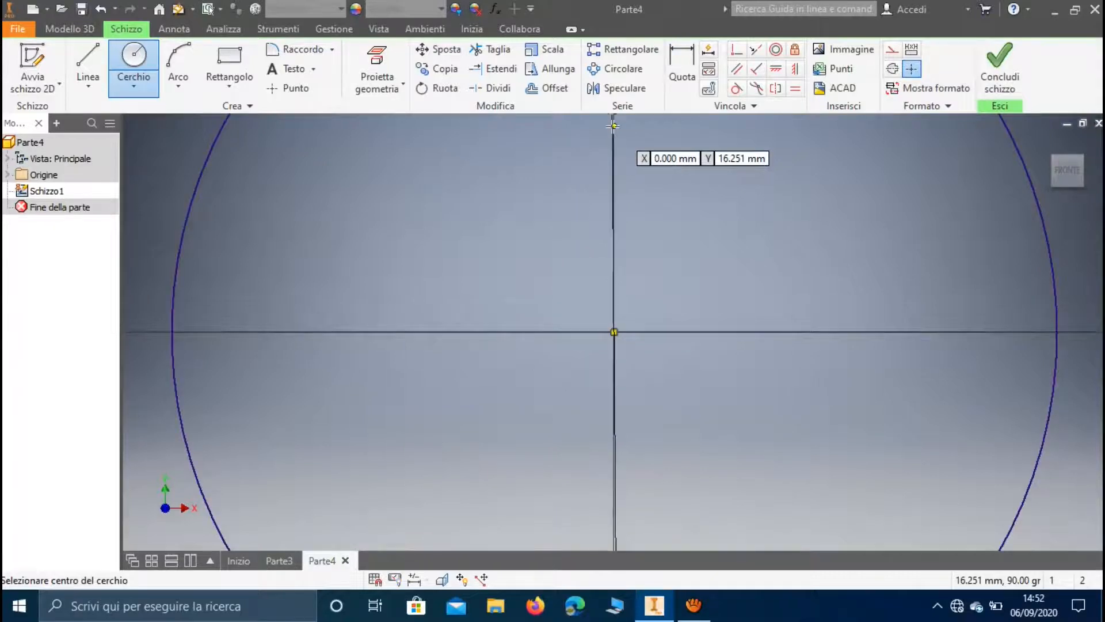
click(613, 332)
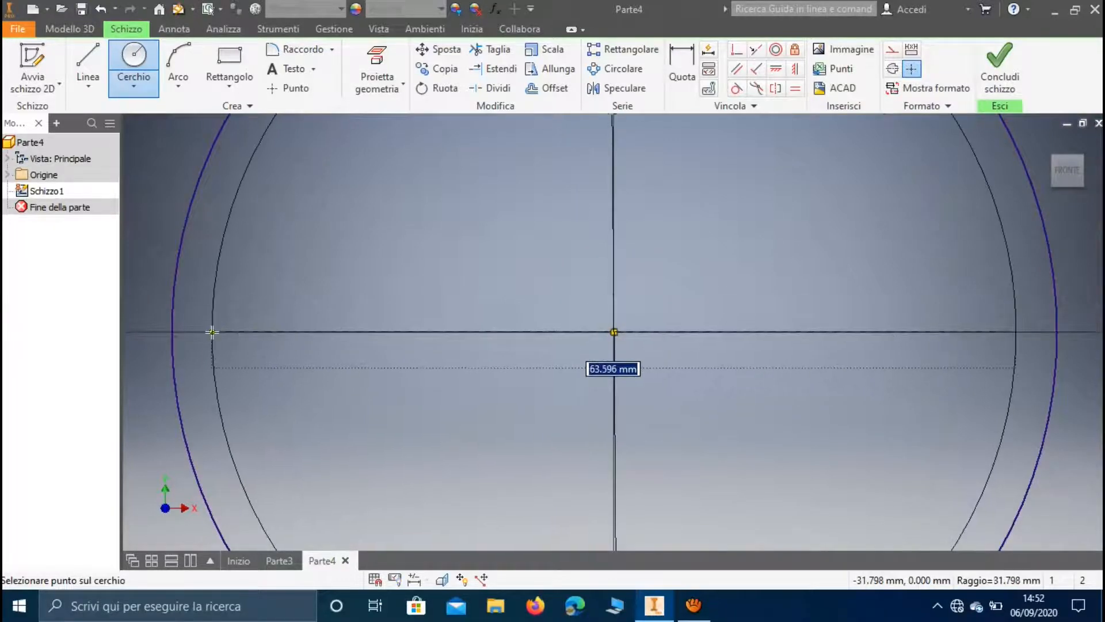
text(55)
key(Return)
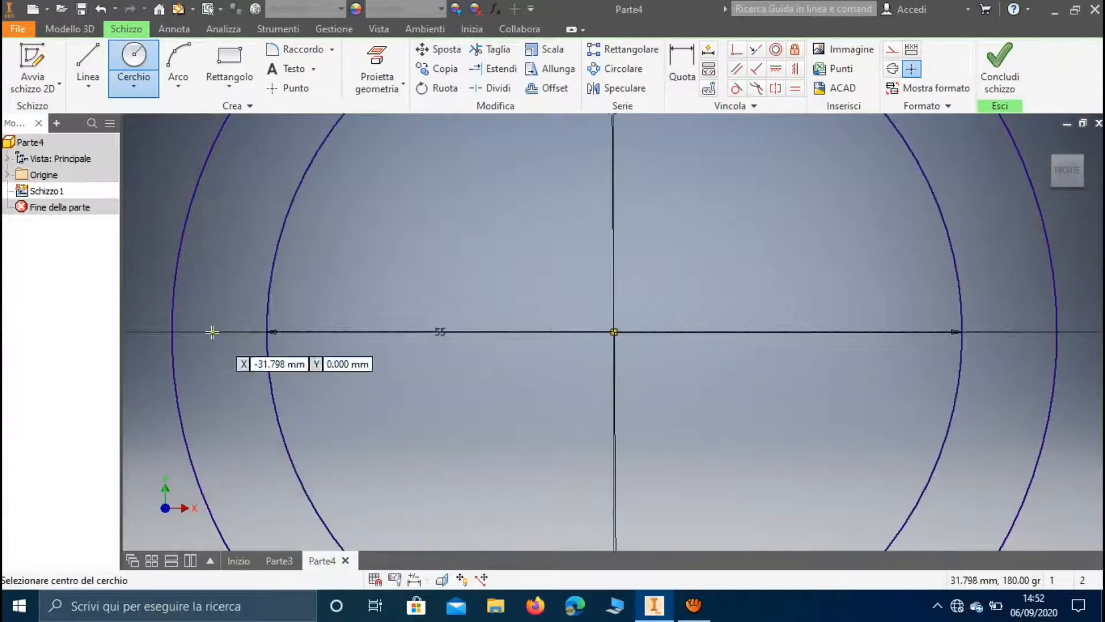
click(1022, 68)
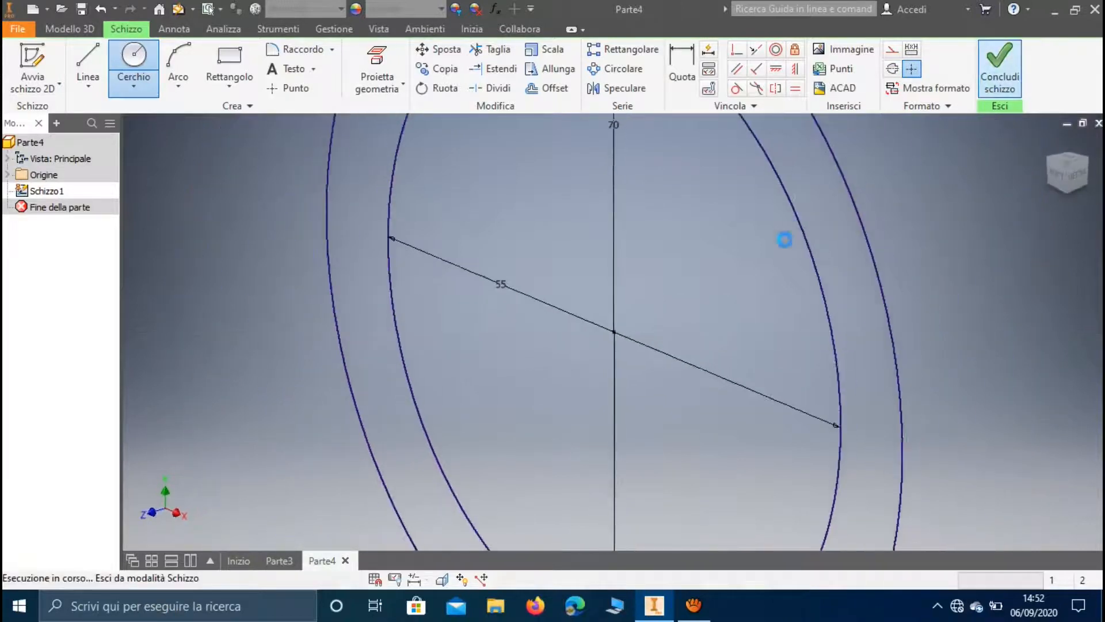
Extrude the ring between the 70 mm and 55 mm circles 10 mm, symmetrically about the sketch plane
middle_drag(741, 247, 659, 314)
scroll(659, 313, down, 3)
click(92, 66)
click(574, 217)
click(289, 255)
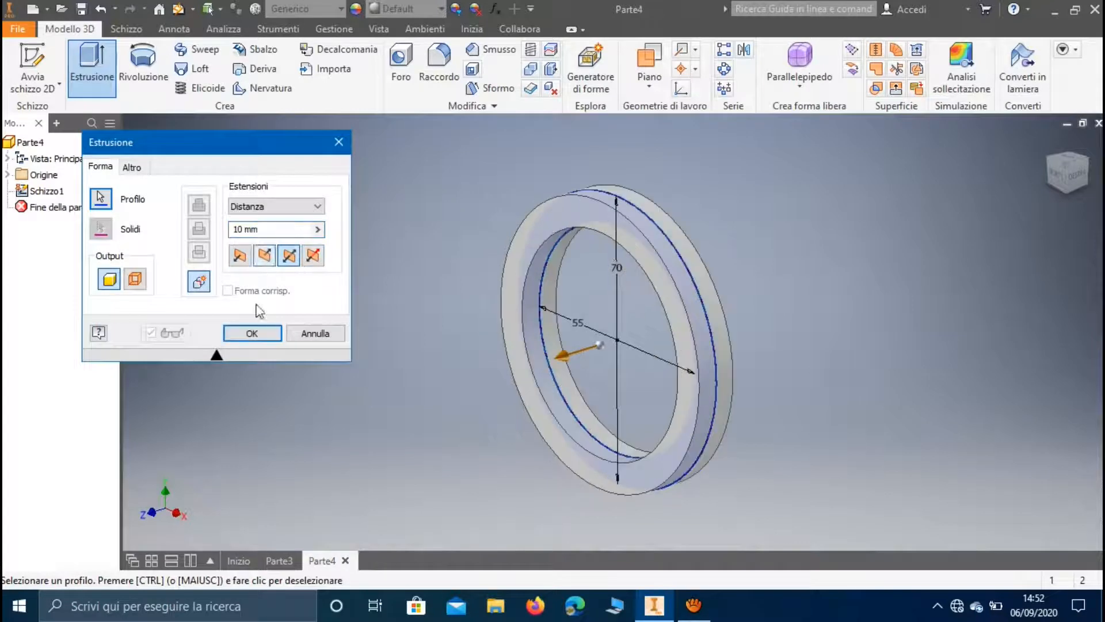
click(262, 337)
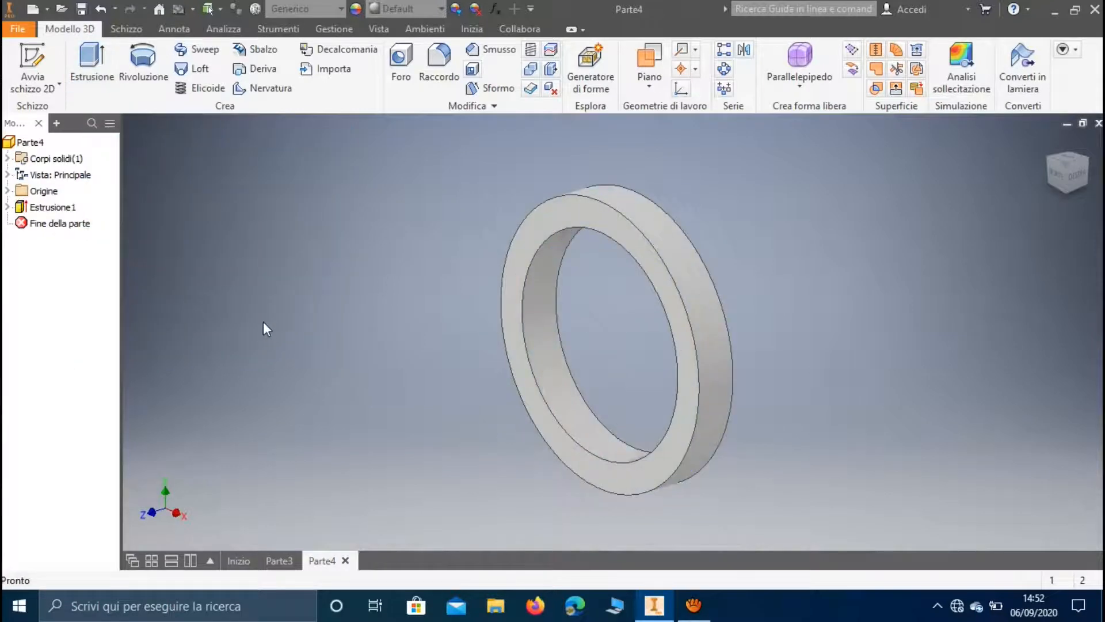
On the XY plane, sketch an 82 mm diameter circle centred on the origin and finish the sketch
click(32, 63)
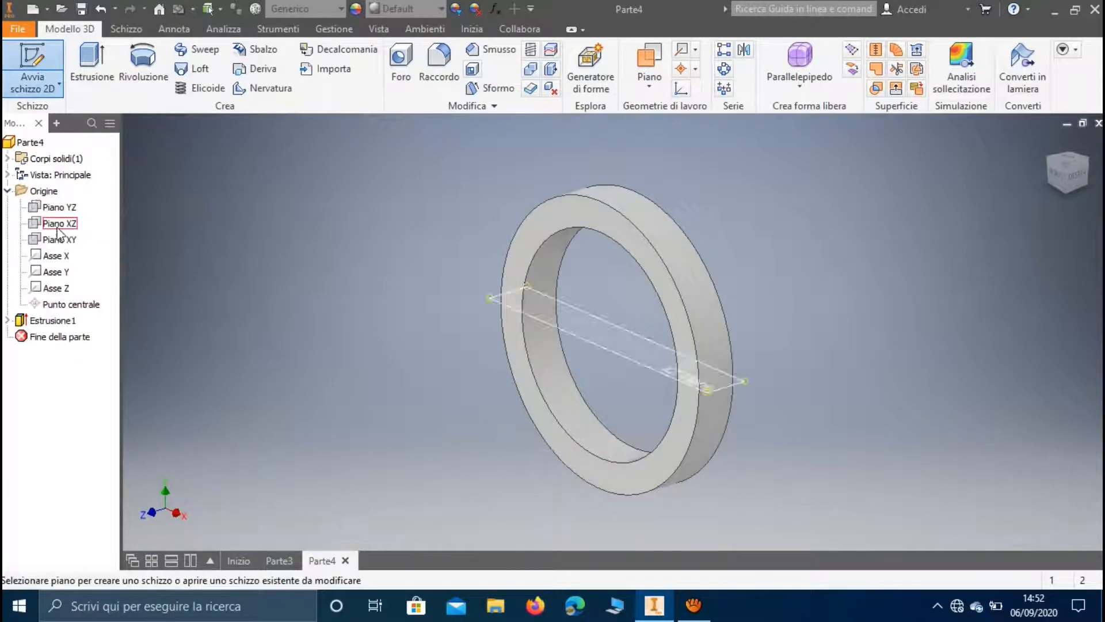
click(60, 239)
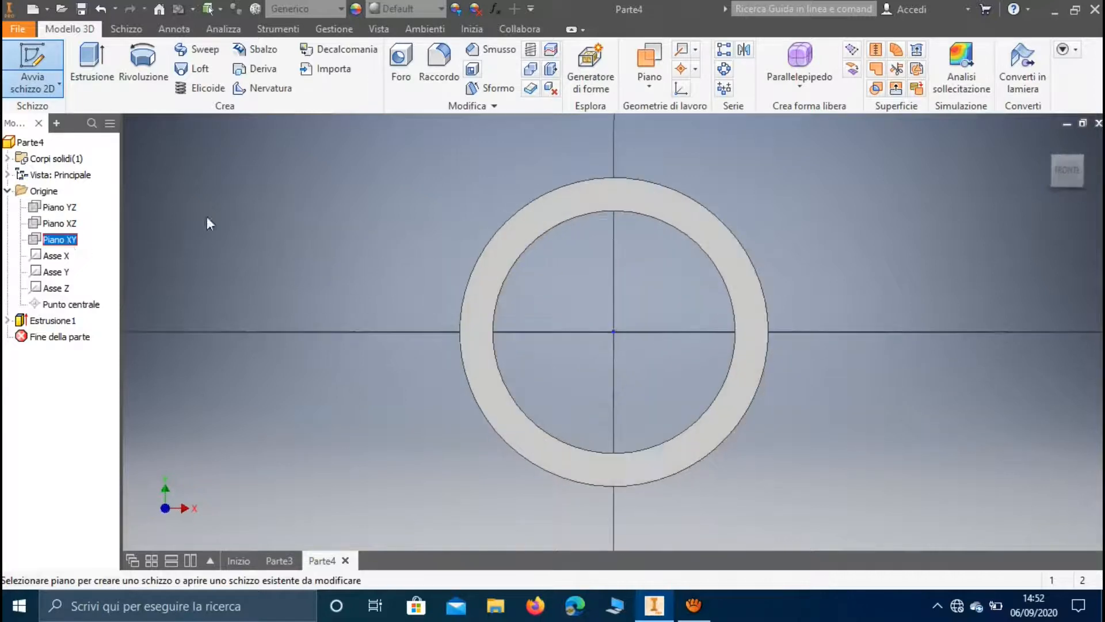
click(134, 57)
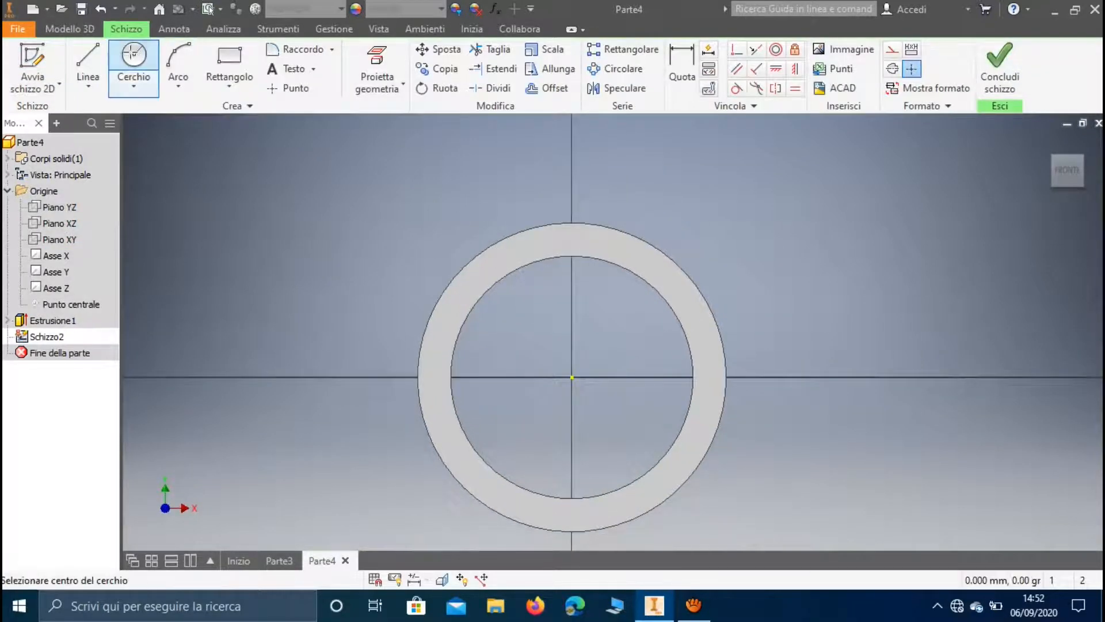
click(571, 377)
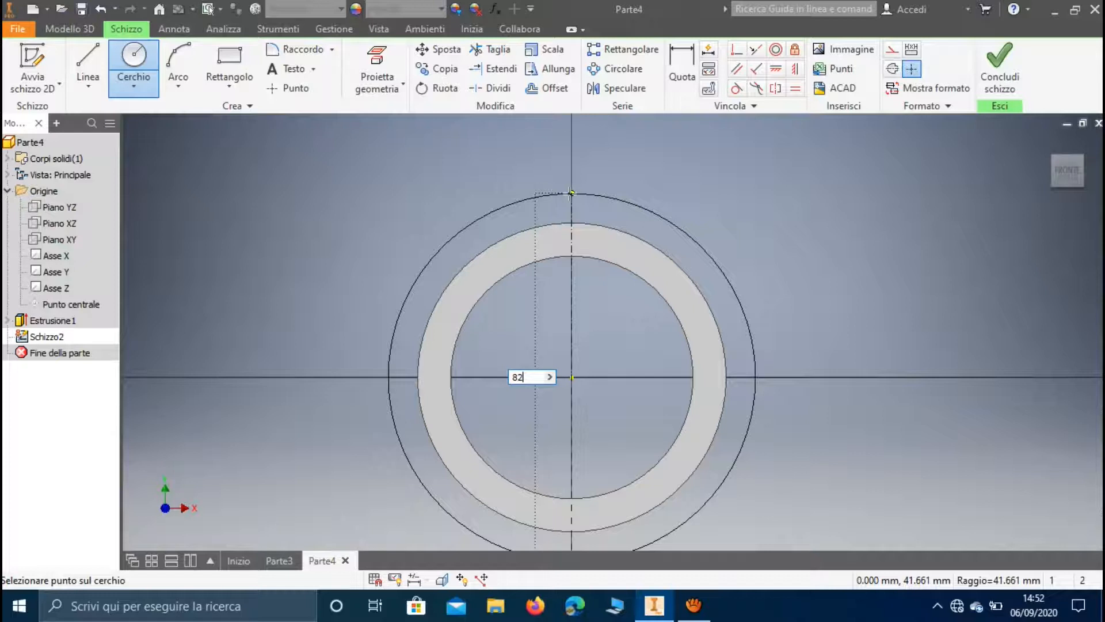
key(Return)
click(993, 43)
On the YZ plane, sketch a slanted line about 10.1 mm long above the ring, spanning the ring's full width
click(36, 61)
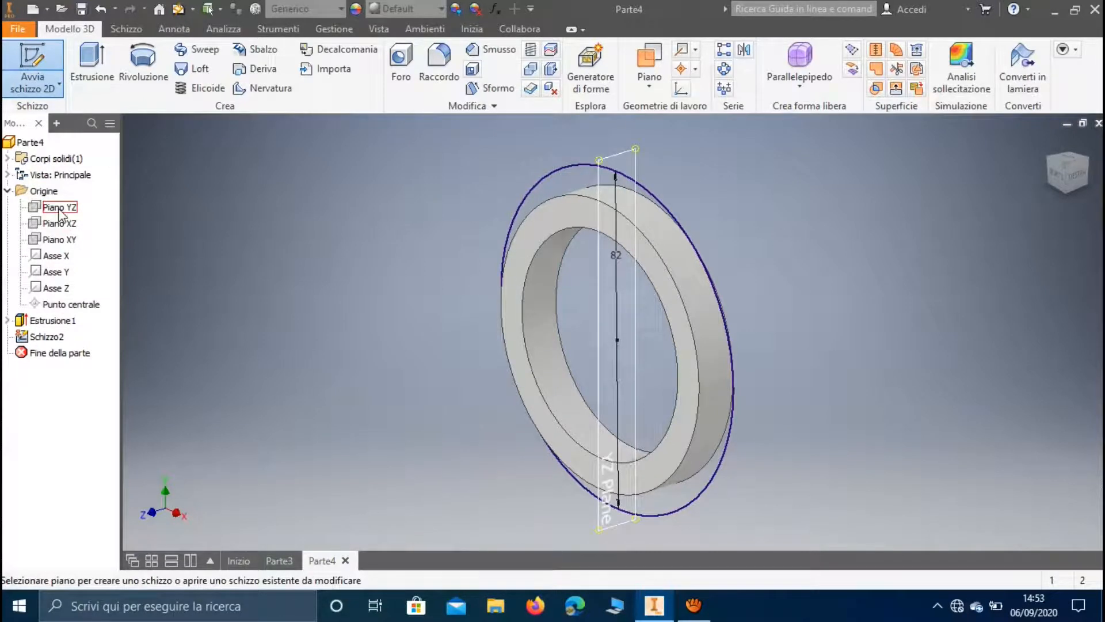
click(60, 207)
middle_drag(646, 144, 610, 192)
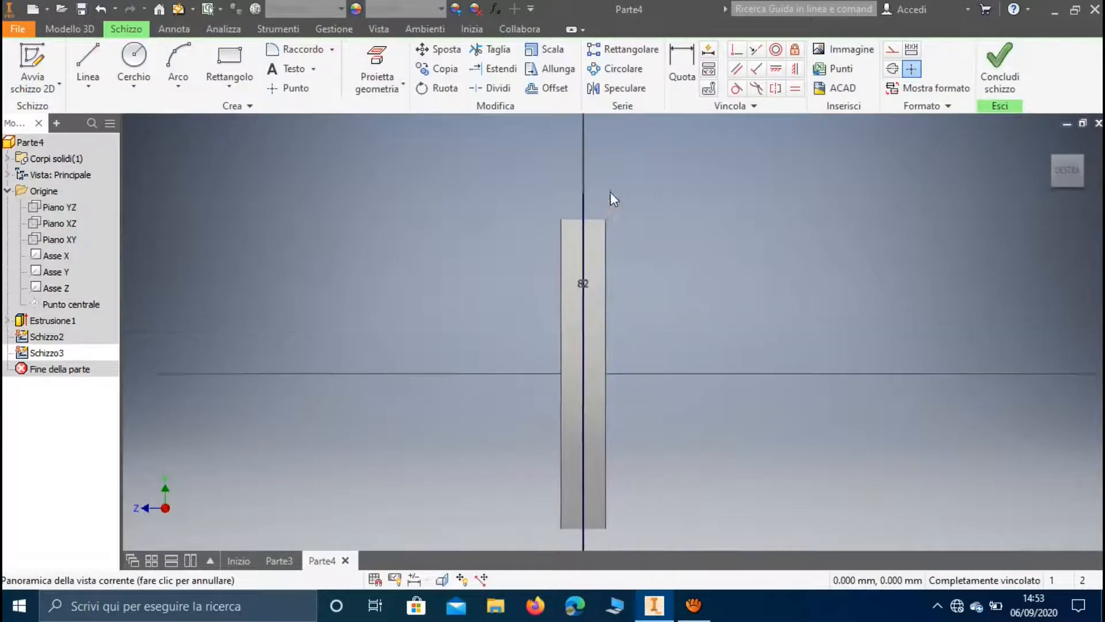
scroll(567, 185, up, 5)
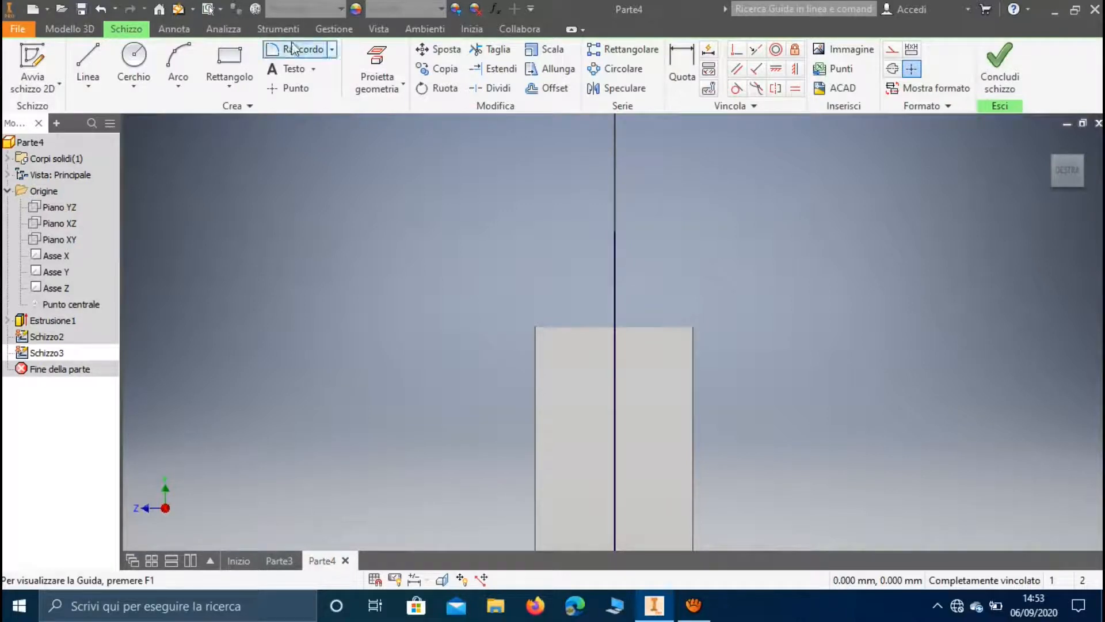
click(84, 57)
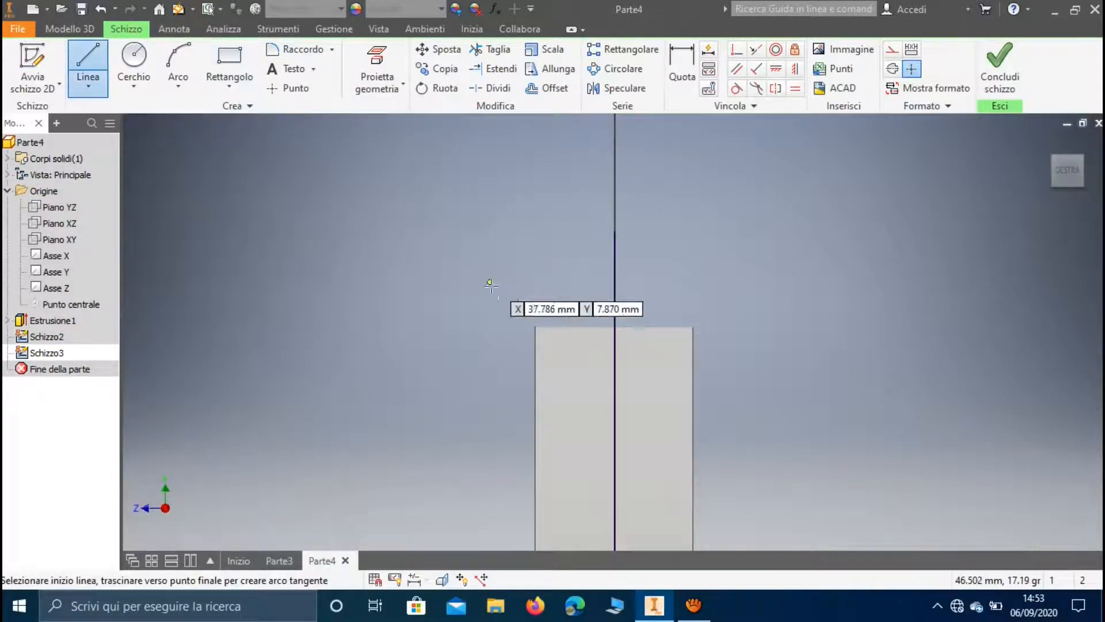
click(536, 263)
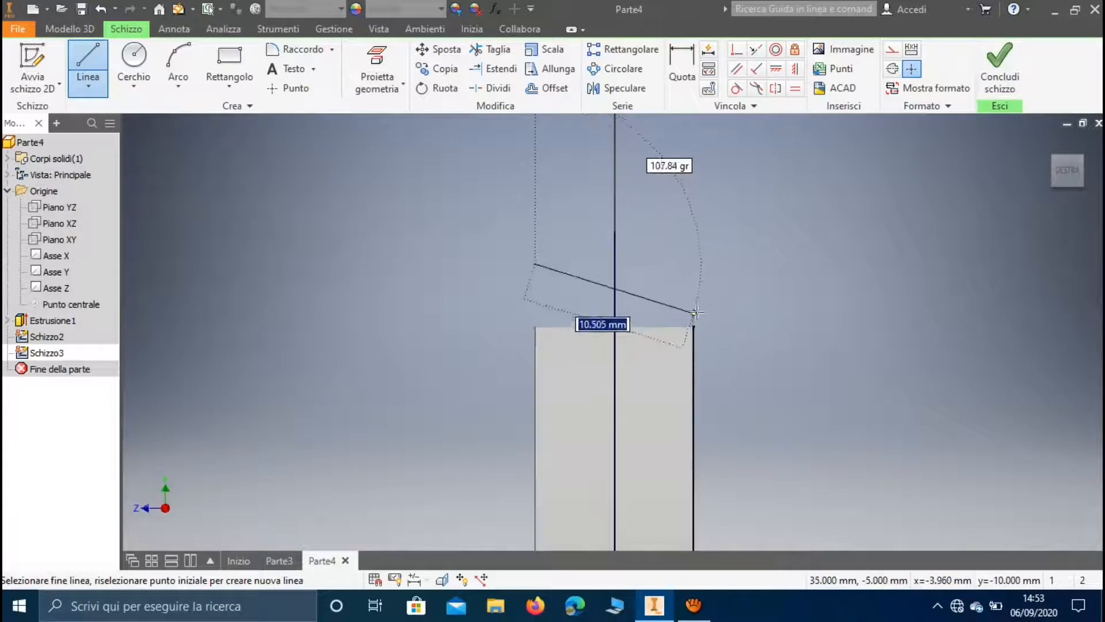
click(694, 236)
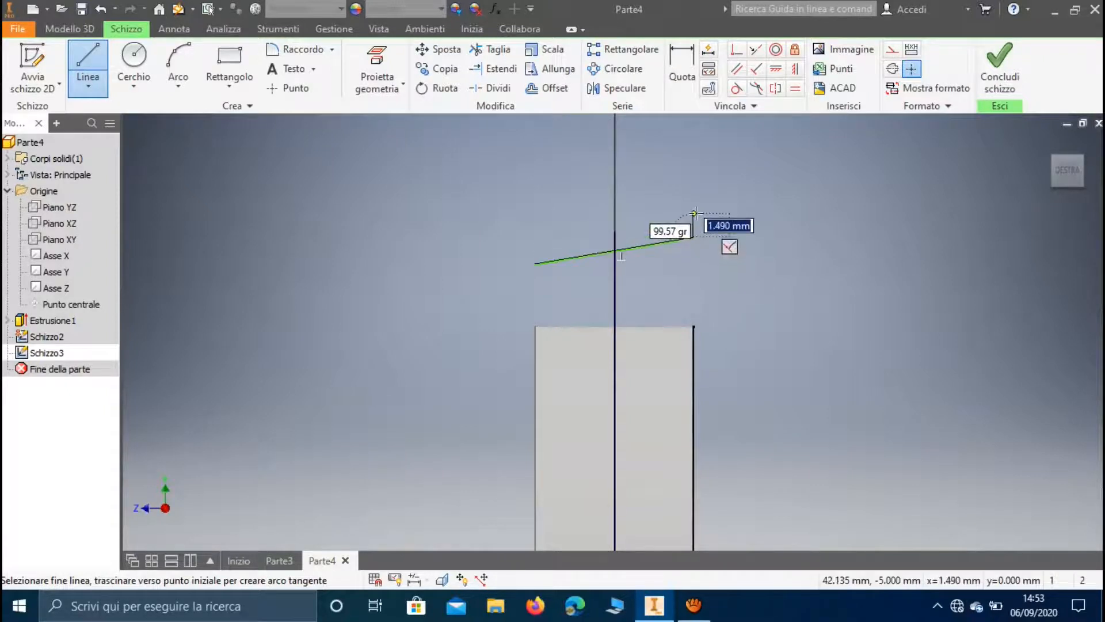
click(691, 214)
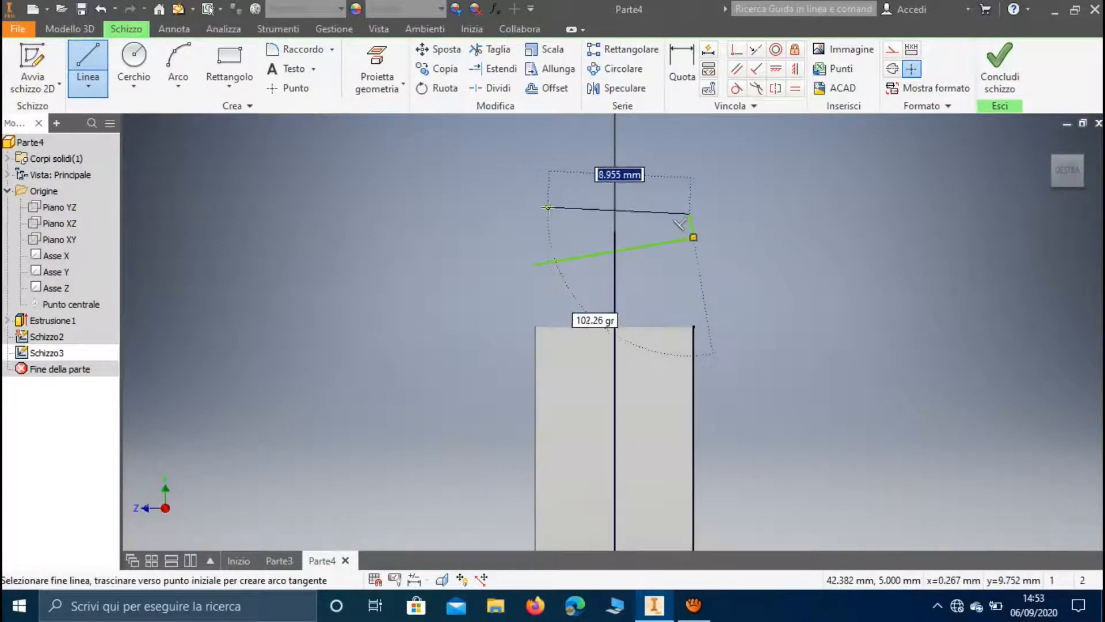
key(Escape)
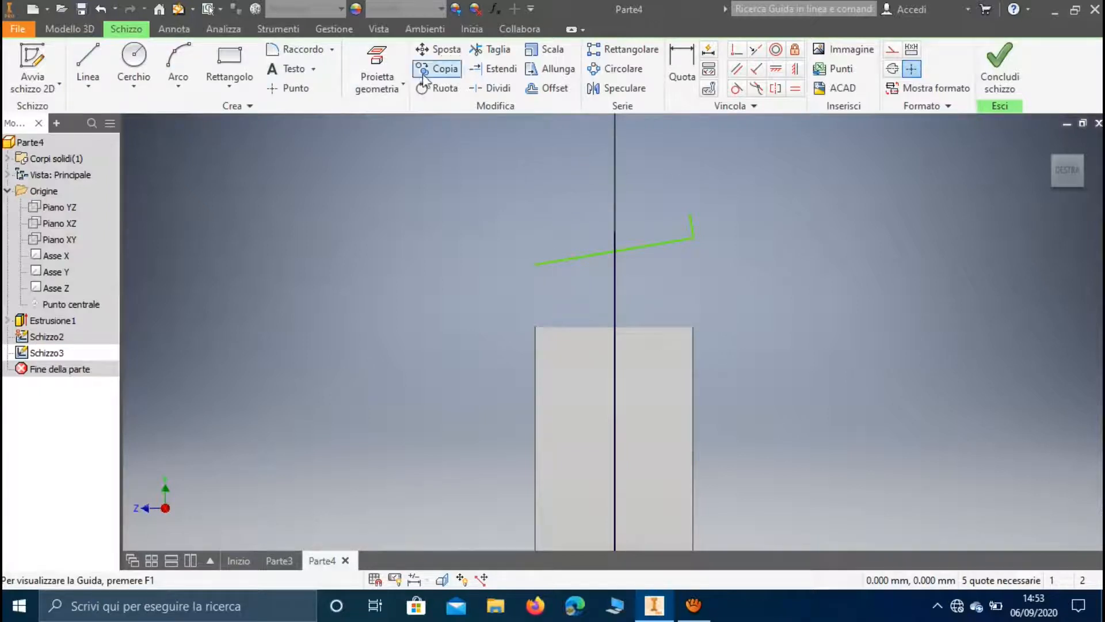
click(494, 50)
click(691, 226)
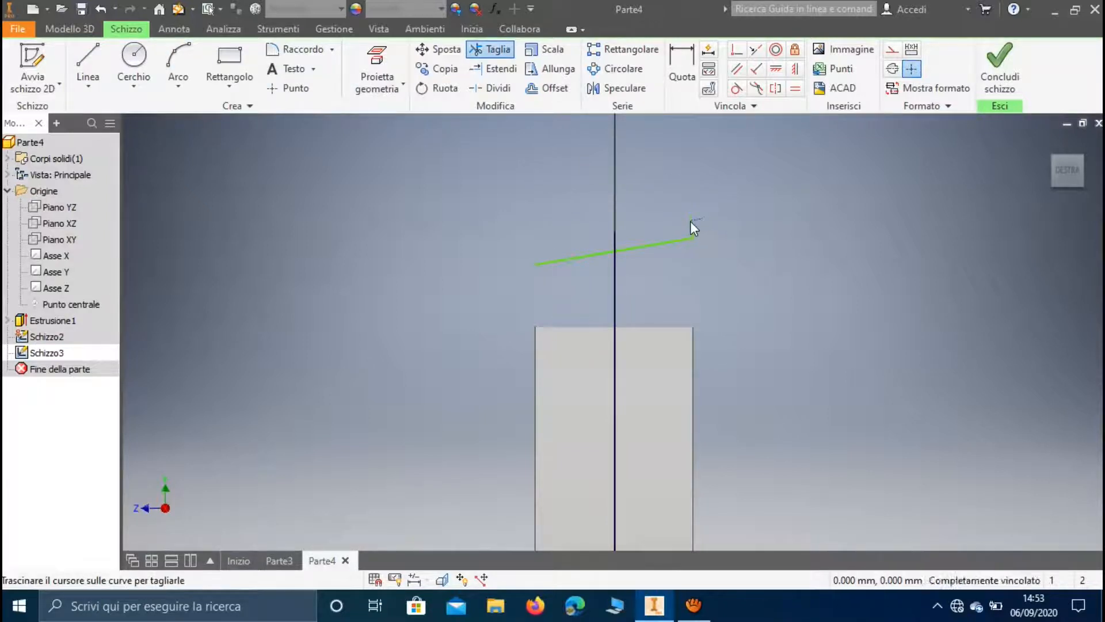
Close the slanted line into a four-sided profile with an about 1.7 mm short side, 10 mm horizontal top and second vertical side; finish the sketch
click(89, 61)
click(693, 233)
click(693, 209)
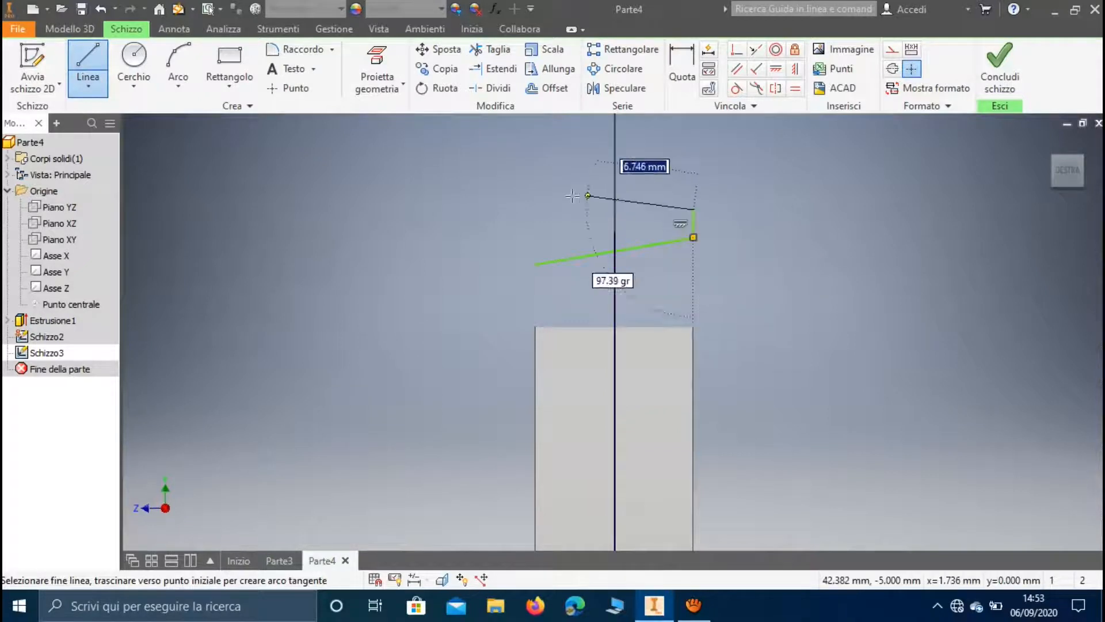
click(535, 209)
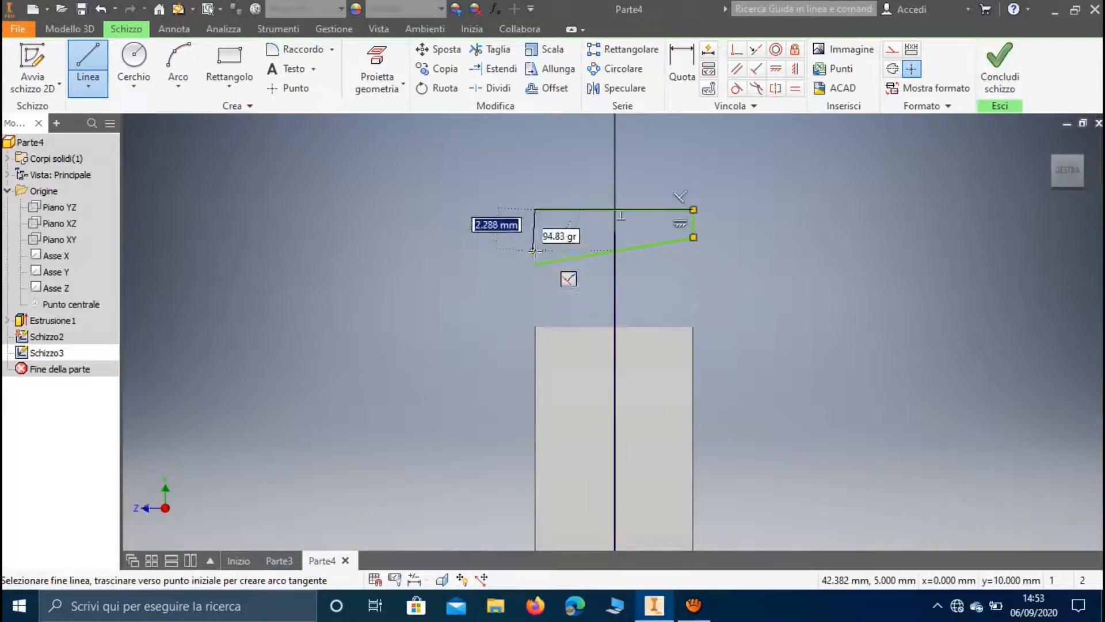
click(536, 264)
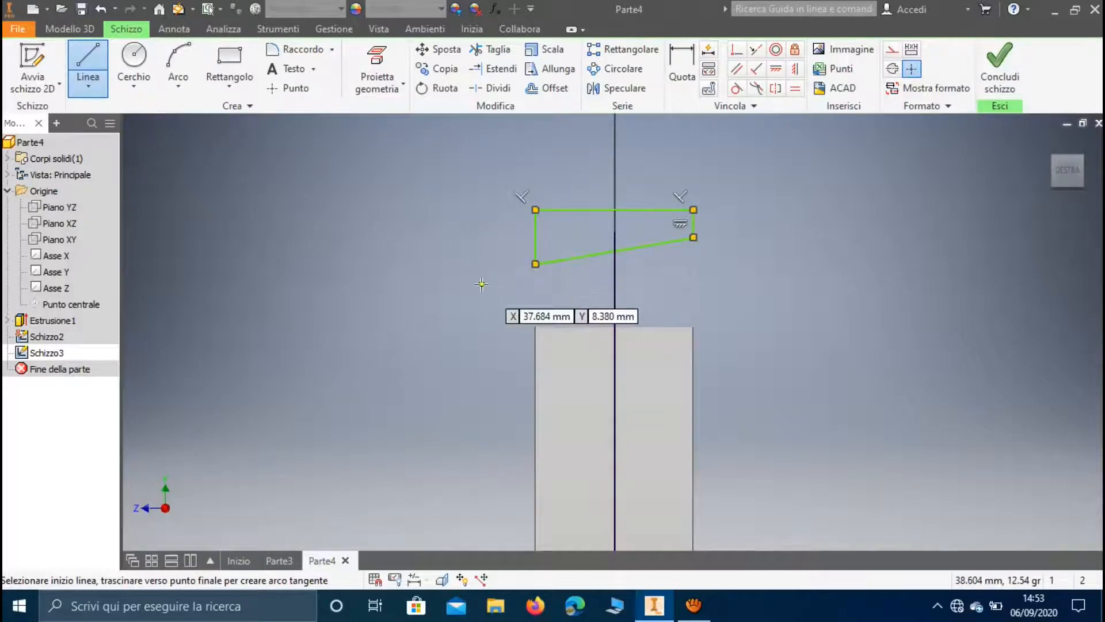
key(Escape)
click(994, 91)
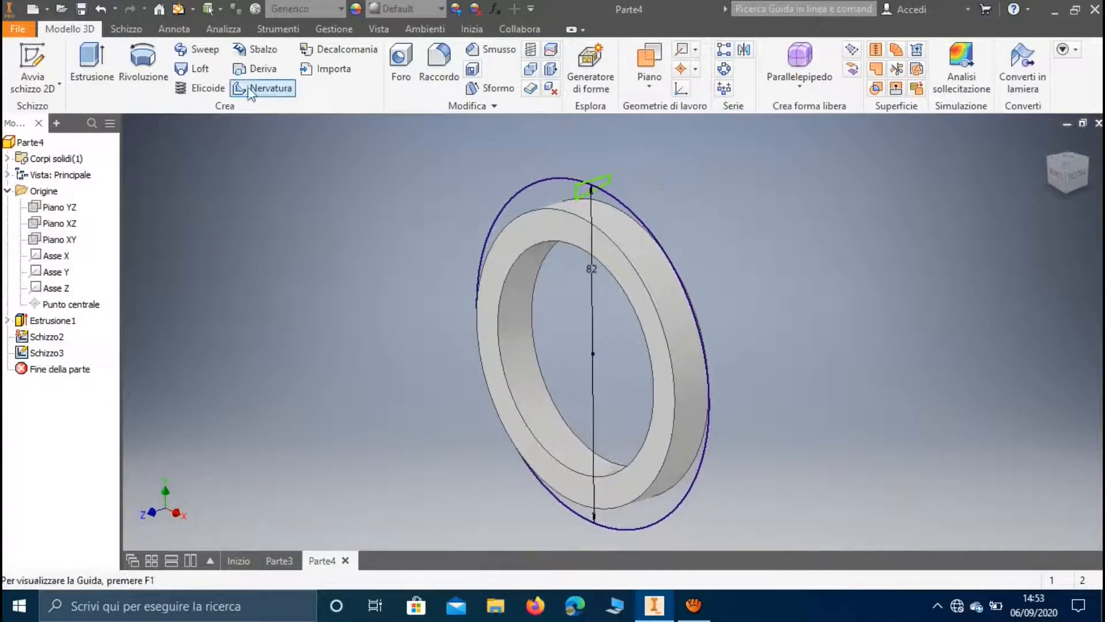
Sweep the closed slanted profile along the 82 mm circle to form the outer ring
click(197, 49)
scroll(605, 190, up, 5)
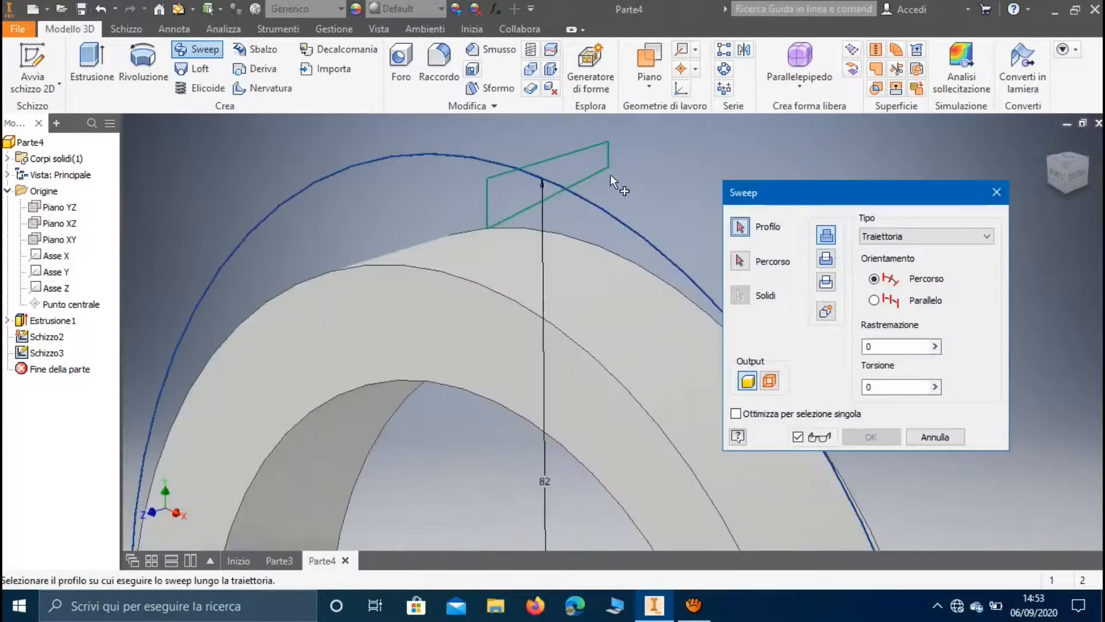
click(585, 163)
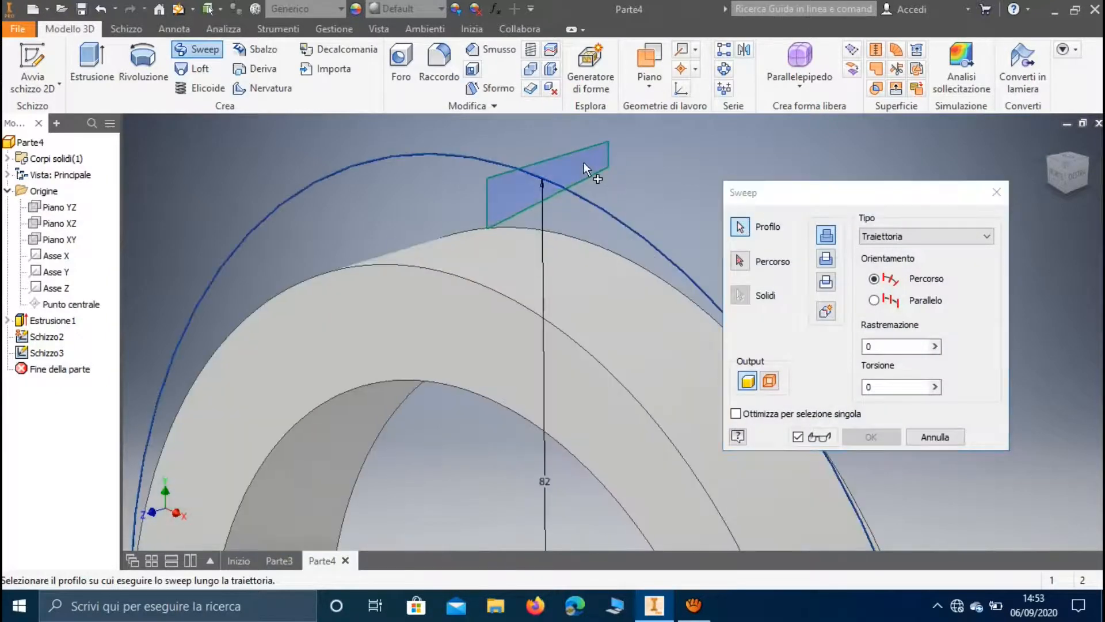
click(741, 262)
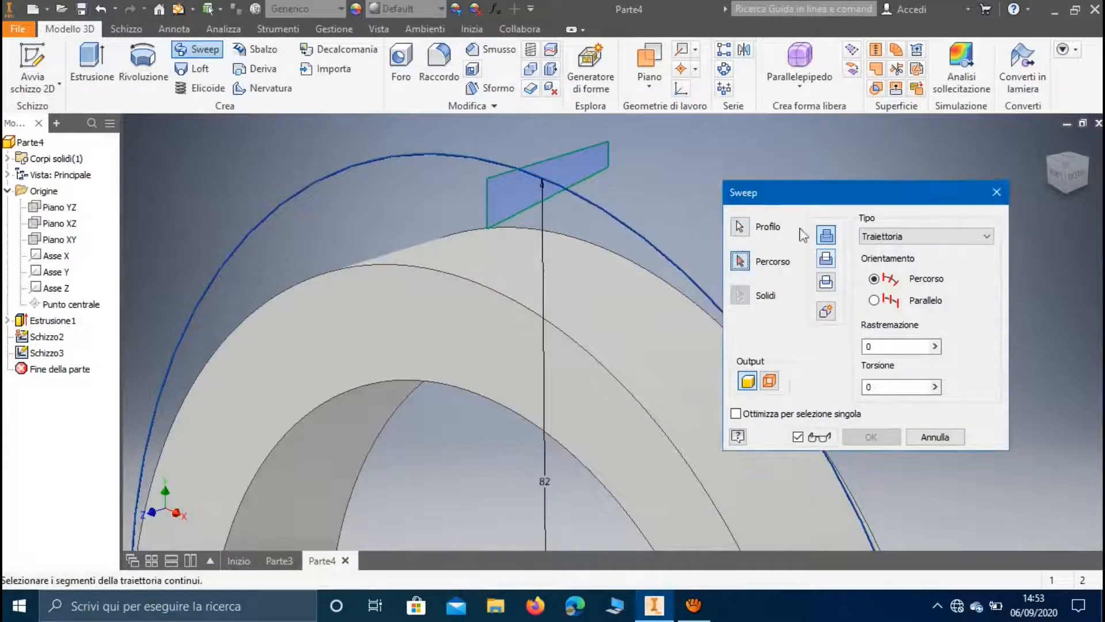
click(406, 154)
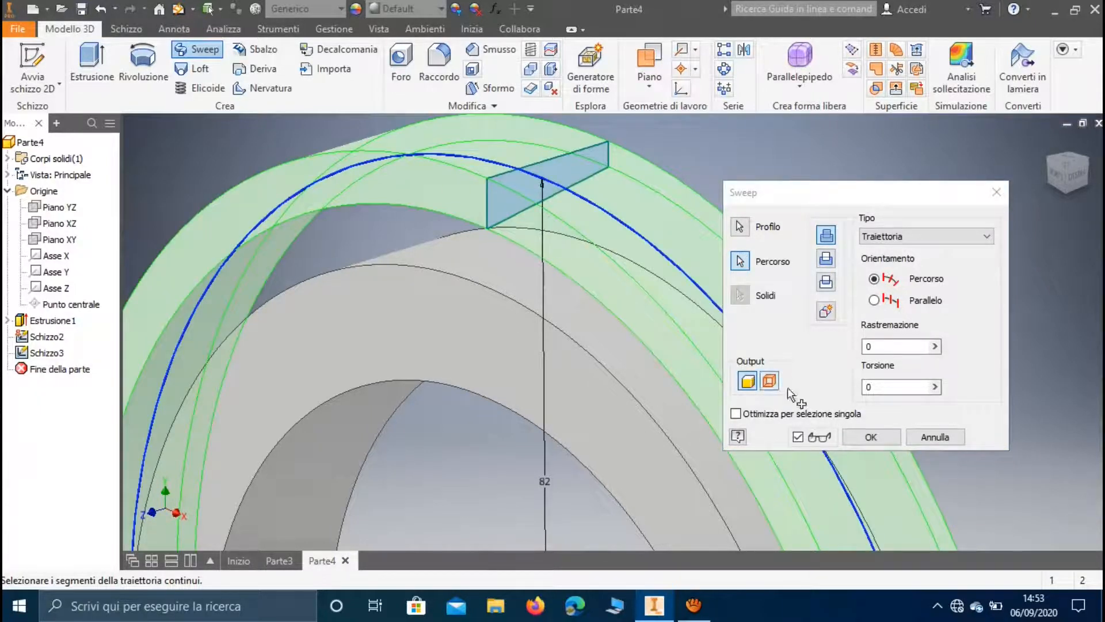
click(859, 440)
scroll(853, 345, up, 5)
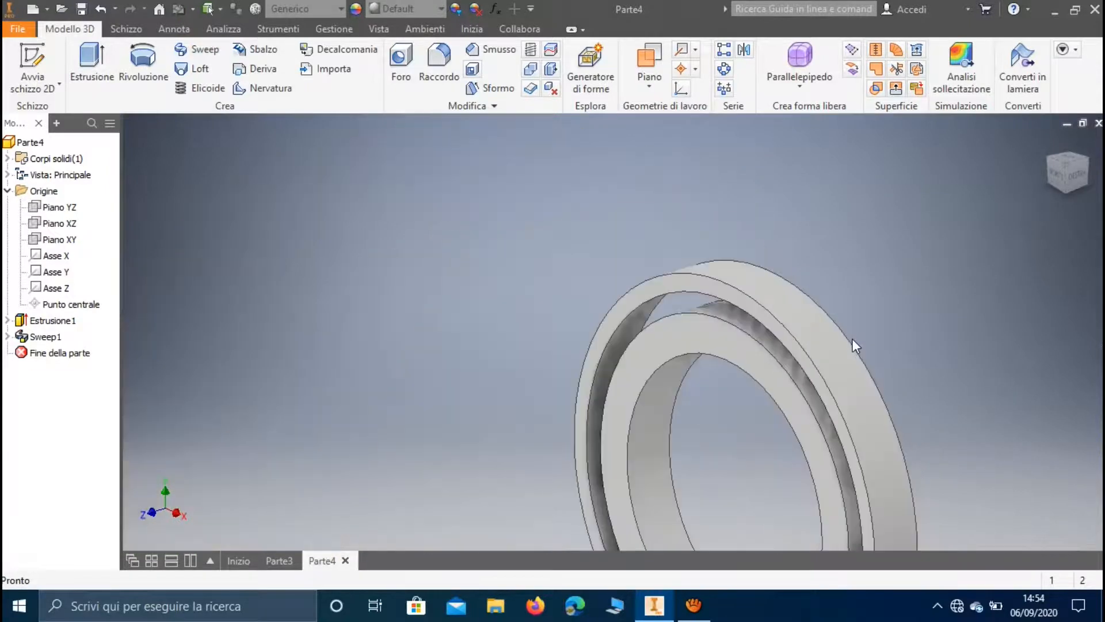
shift+middle_drag(857, 354, 680, 240)
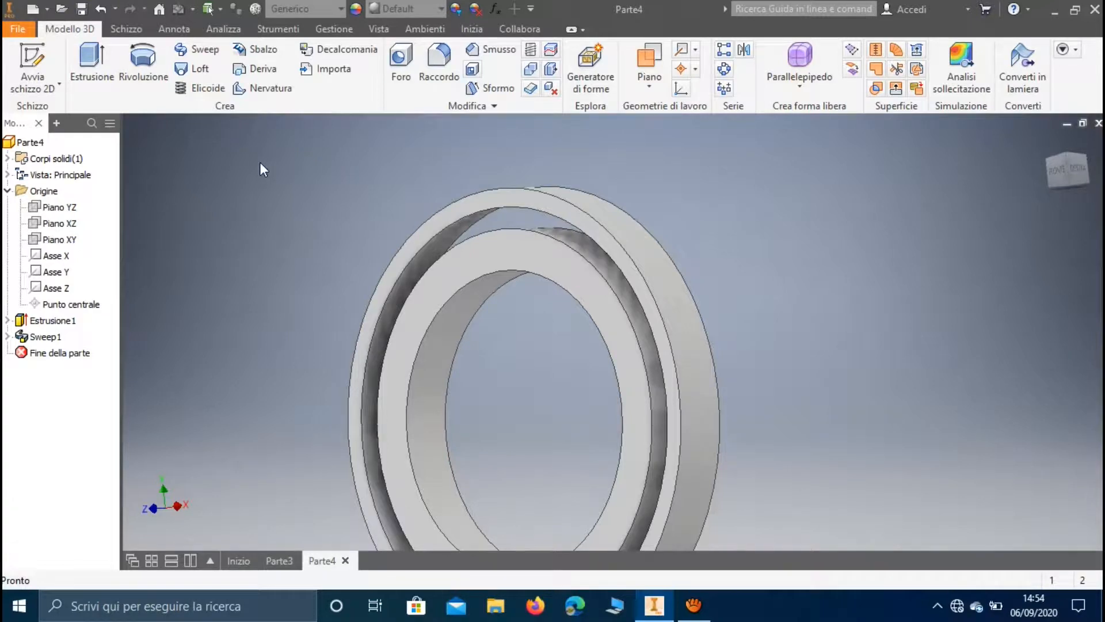
Start a sketch on the inner ring's front face and delete the automatically projected inner and outer edges
click(61, 70)
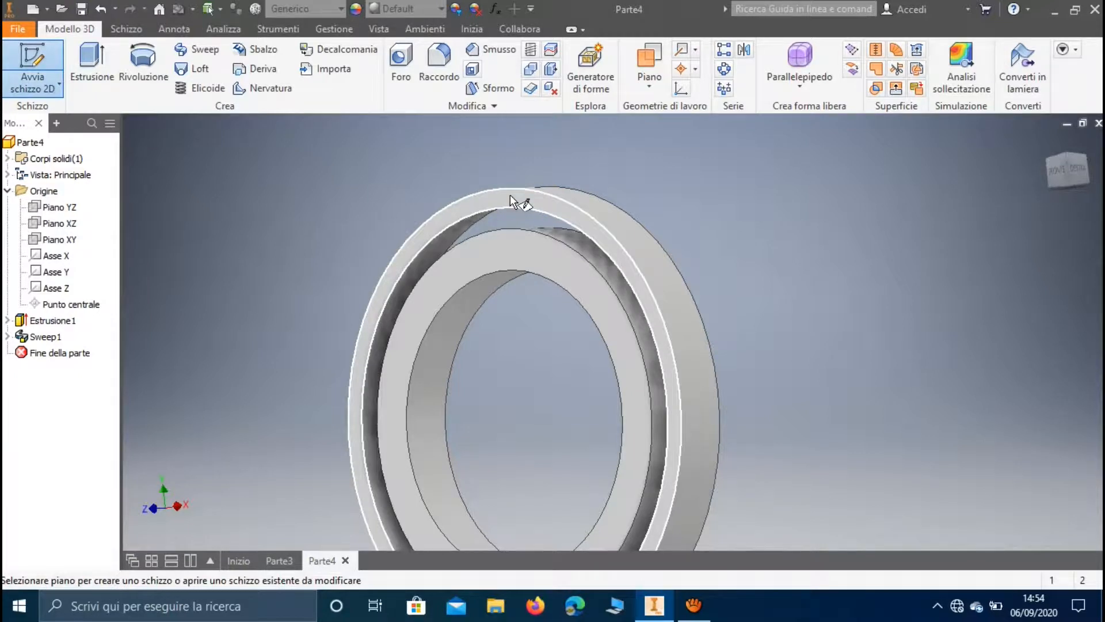
click(505, 247)
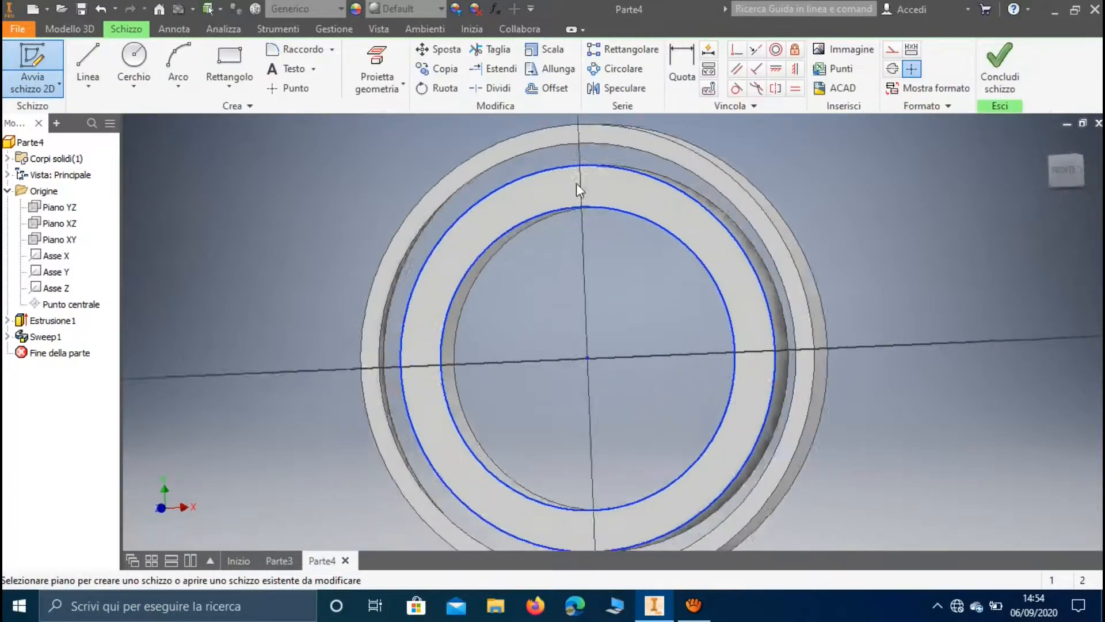
middle_drag(628, 139, 586, 261)
scroll(590, 217, down, 3)
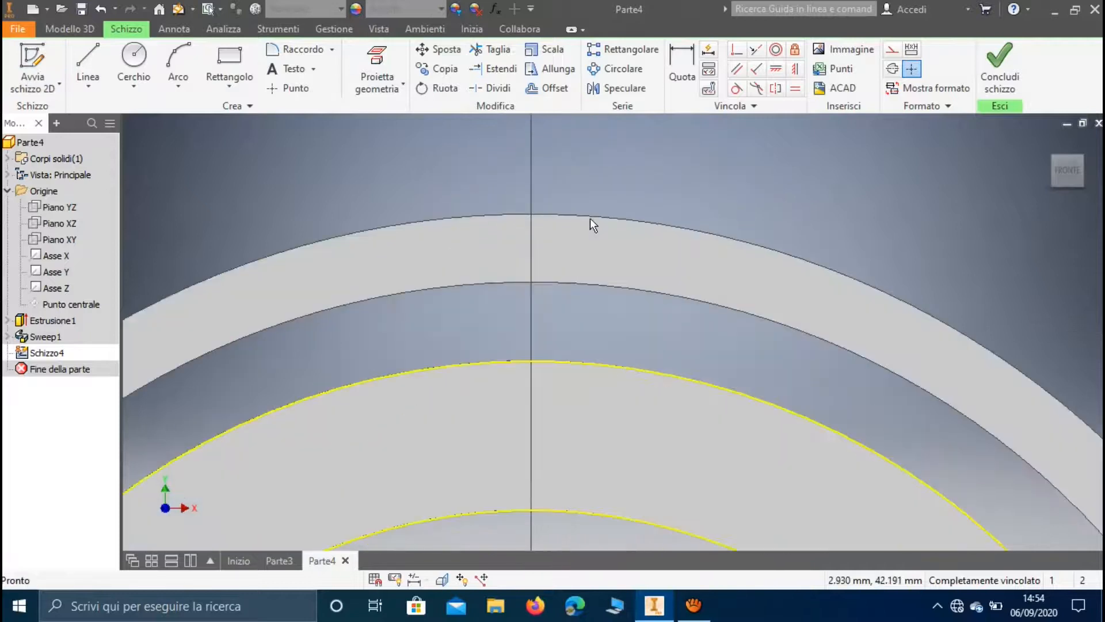
scroll(589, 217, up, 3)
click(584, 301)
key(Delete)
click(585, 392)
key(Delete)
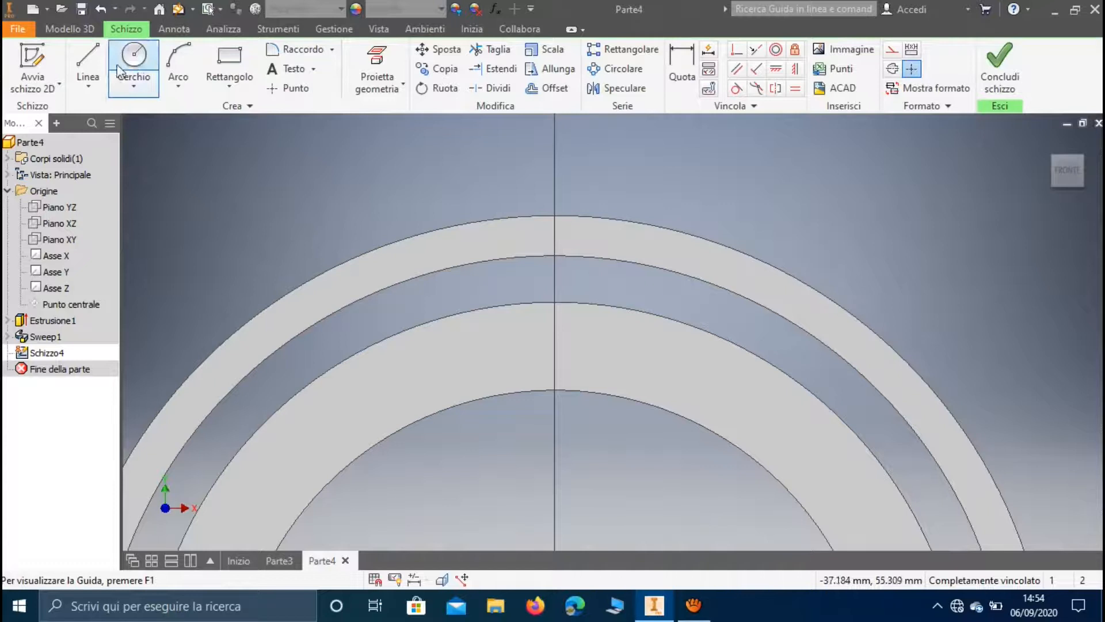
Sketch a vertical line across the gap between the rings and a circle about 3.96 mm in diameter centred on its midpoint
click(88, 58)
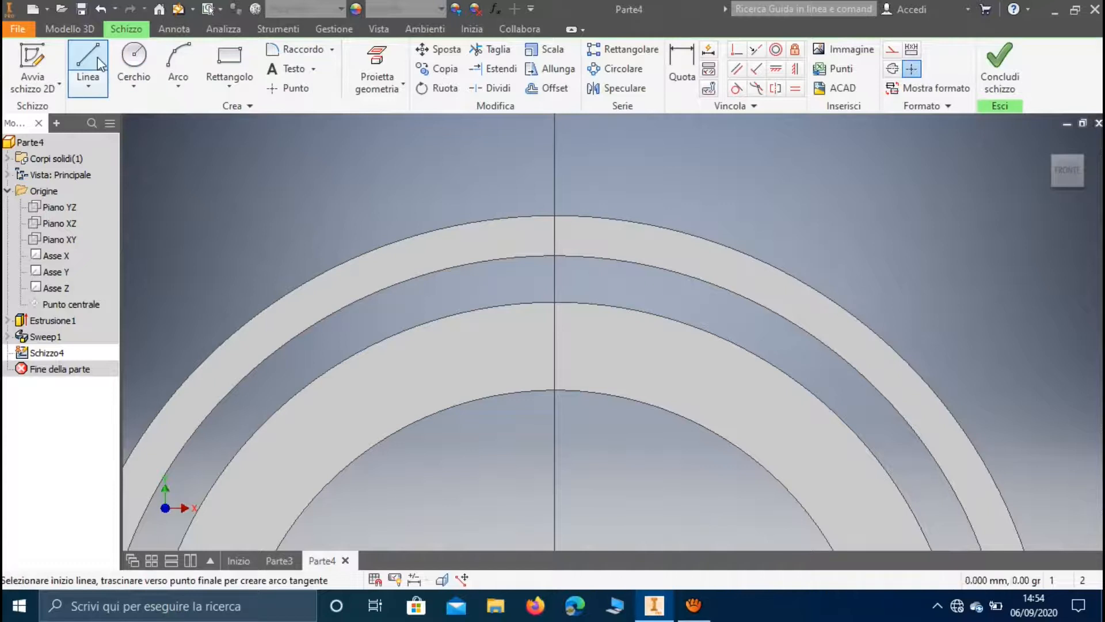
click(553, 304)
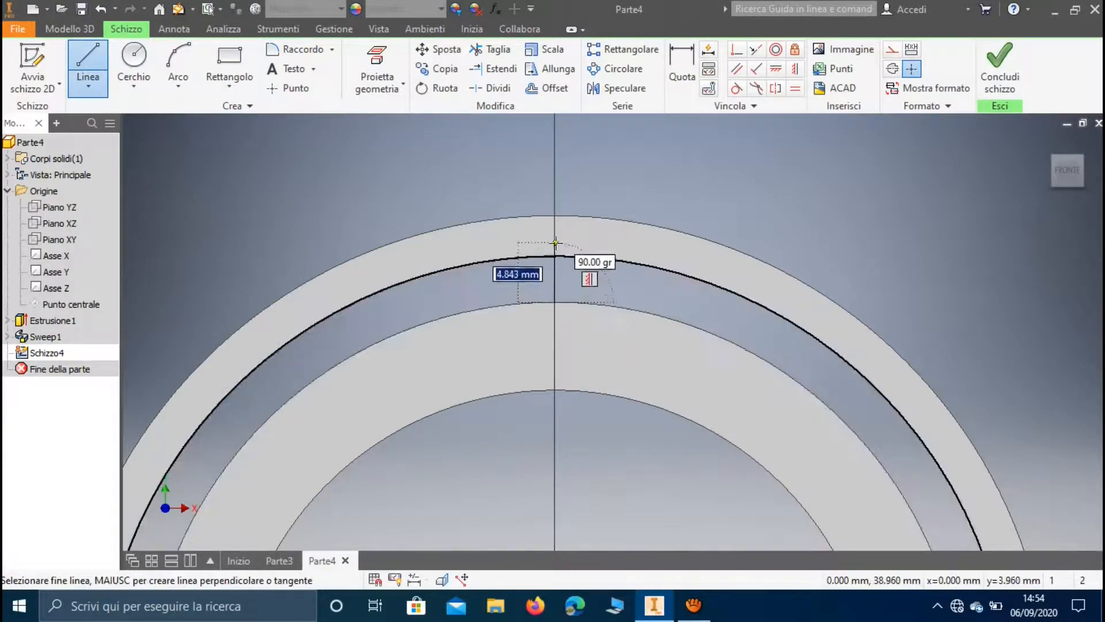
click(556, 256)
click(117, 56)
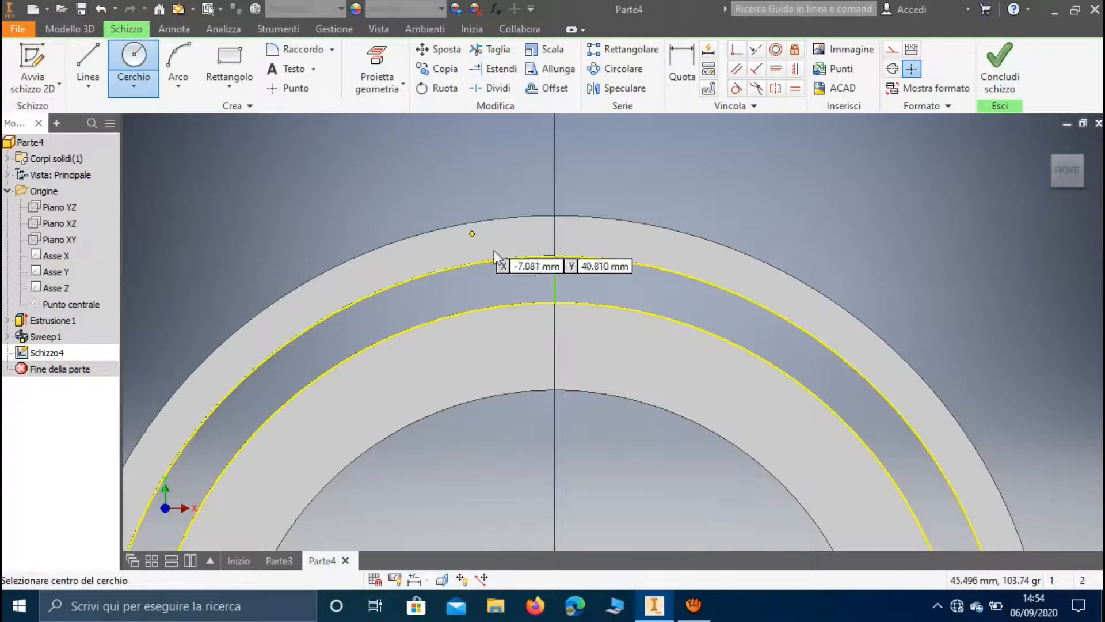
click(555, 279)
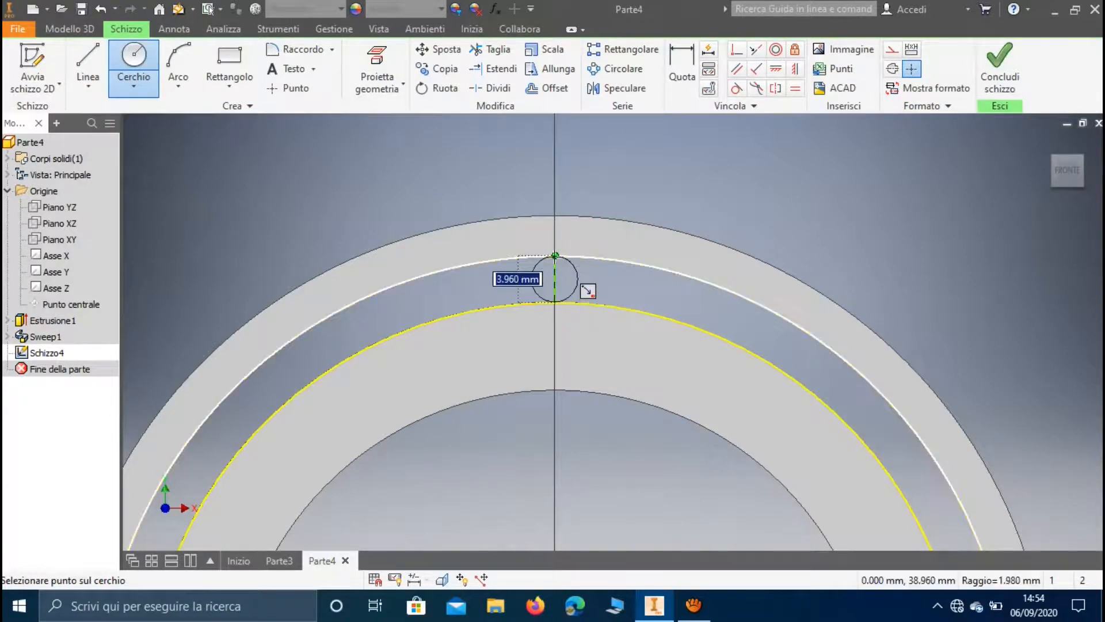
click(555, 256)
scroll(555, 286, up, 3)
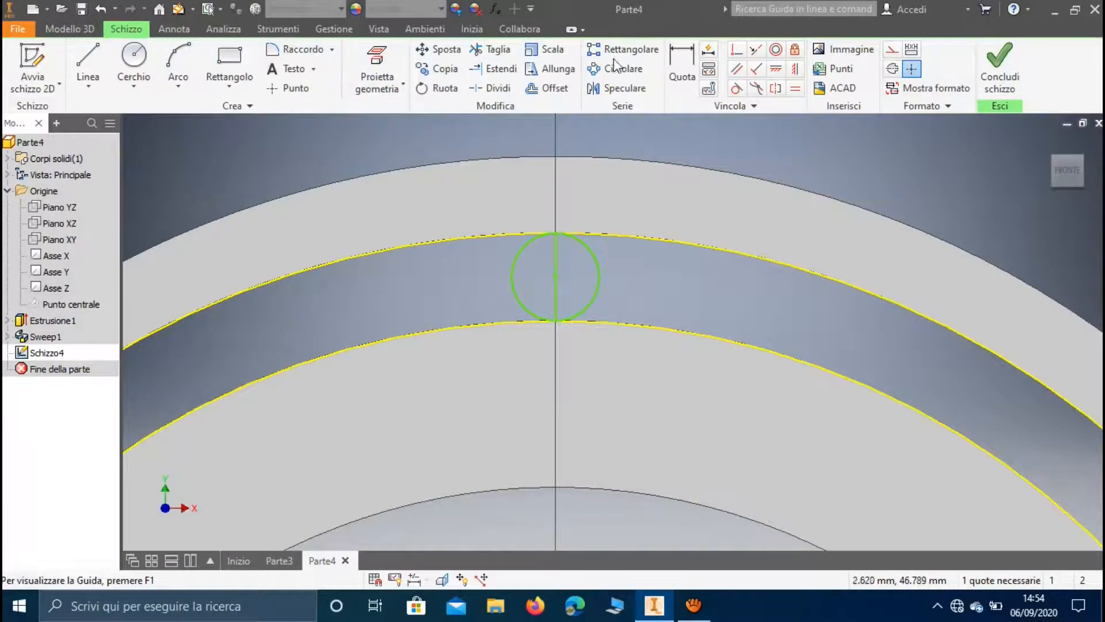
Trim away the vertical helper line inside the circle and finish the sketch
click(492, 50)
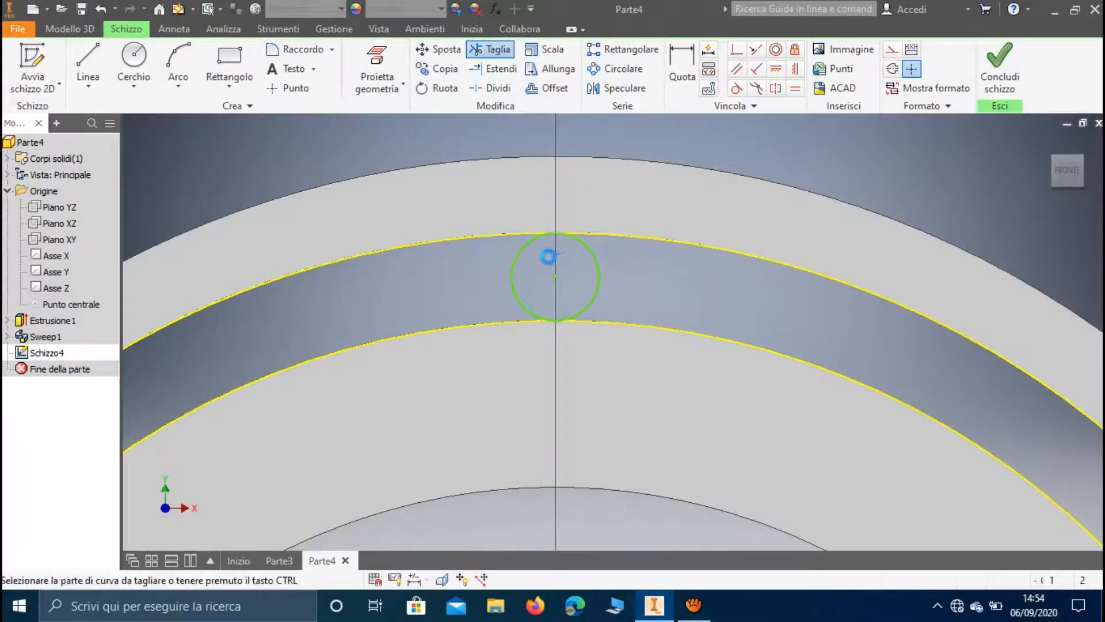
click(553, 256)
key(Escape)
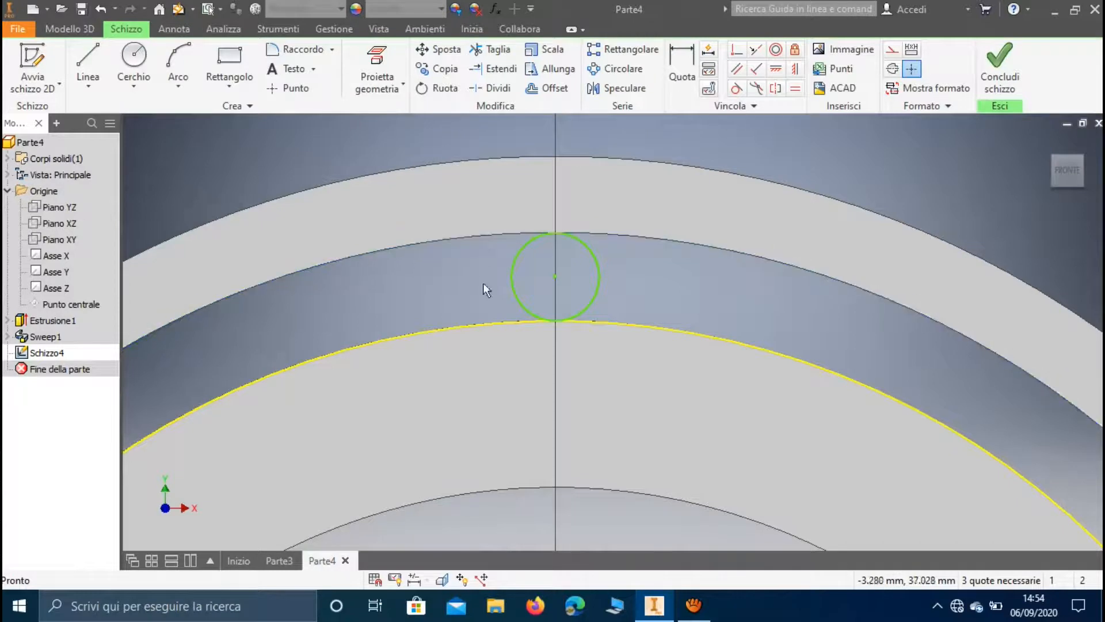
scroll(608, 322, down, 4)
scroll(608, 320, down, 3)
shift+middle_drag(712, 338, 621, 362)
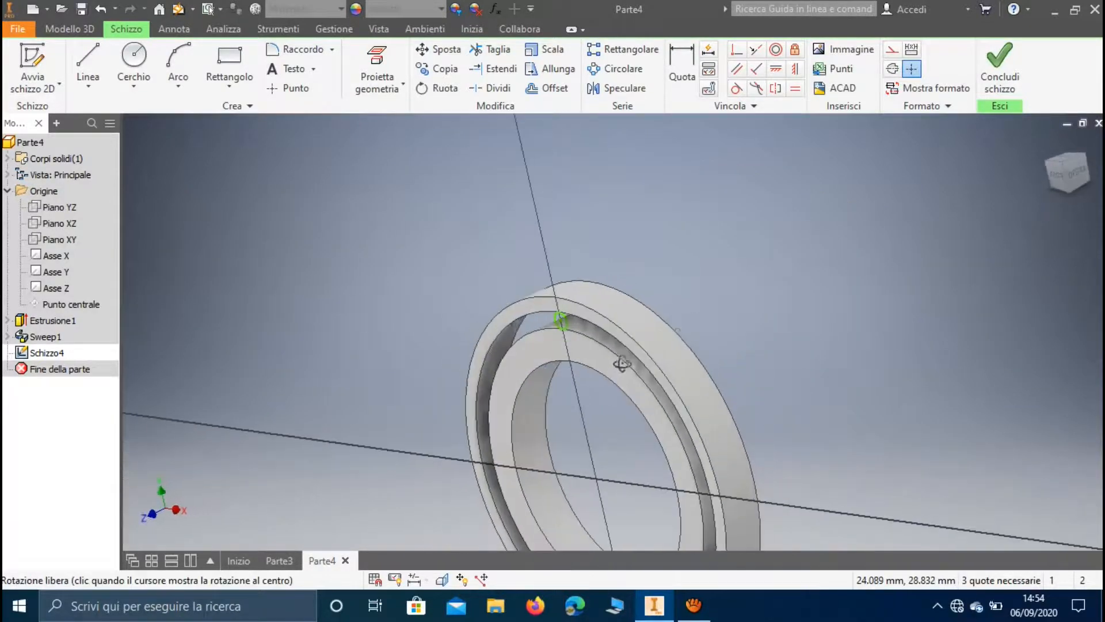
click(1000, 63)
On the inner ring's opposite face, sketch a vertical line from its outer edge to the outer ring's inner edge
shift+middle_drag(835, 273, 694, 295)
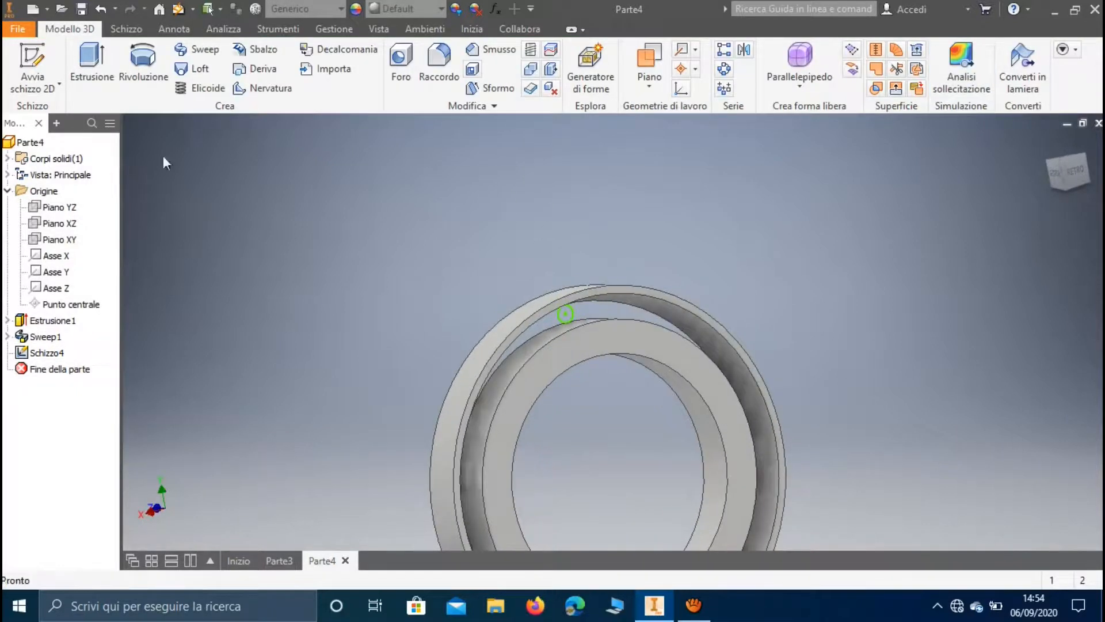
click(33, 60)
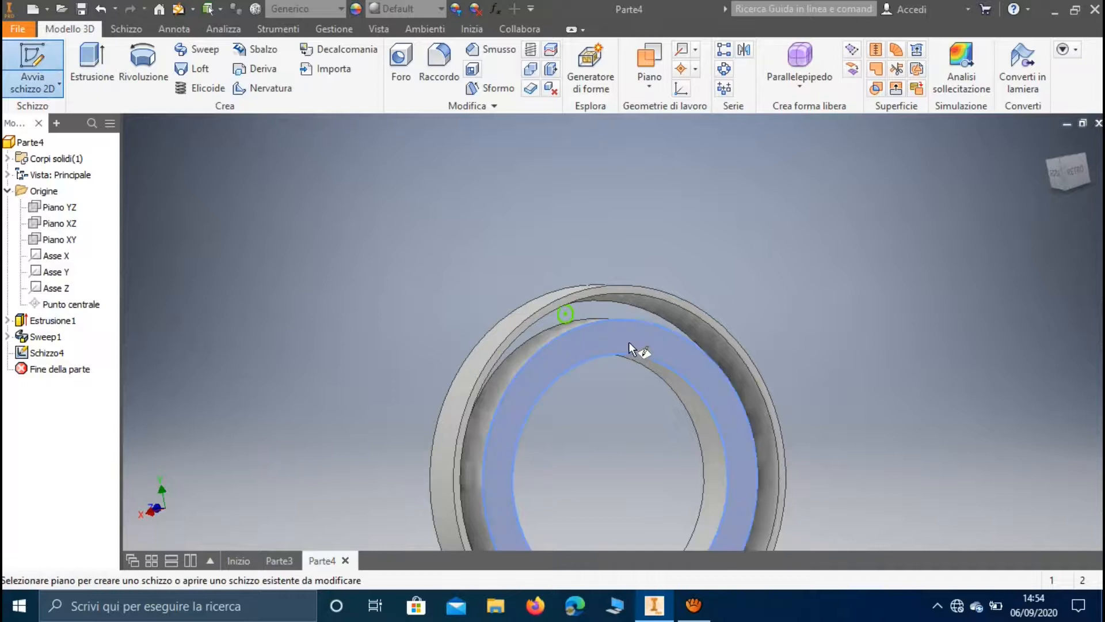
click(638, 357)
middle_drag(623, 242, 621, 255)
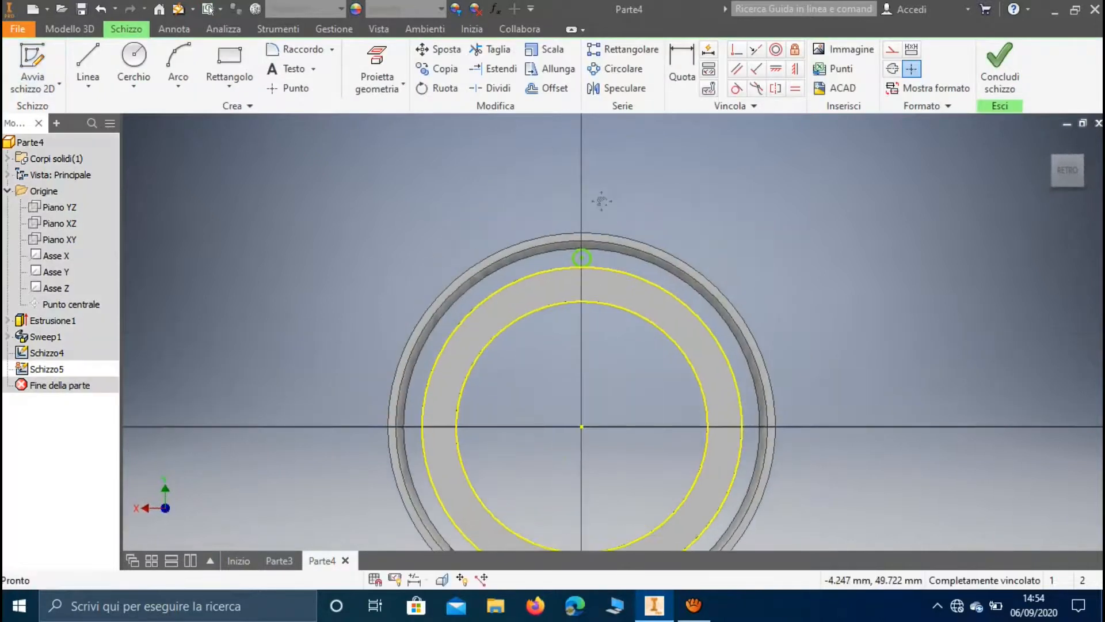
scroll(599, 200, down, 3)
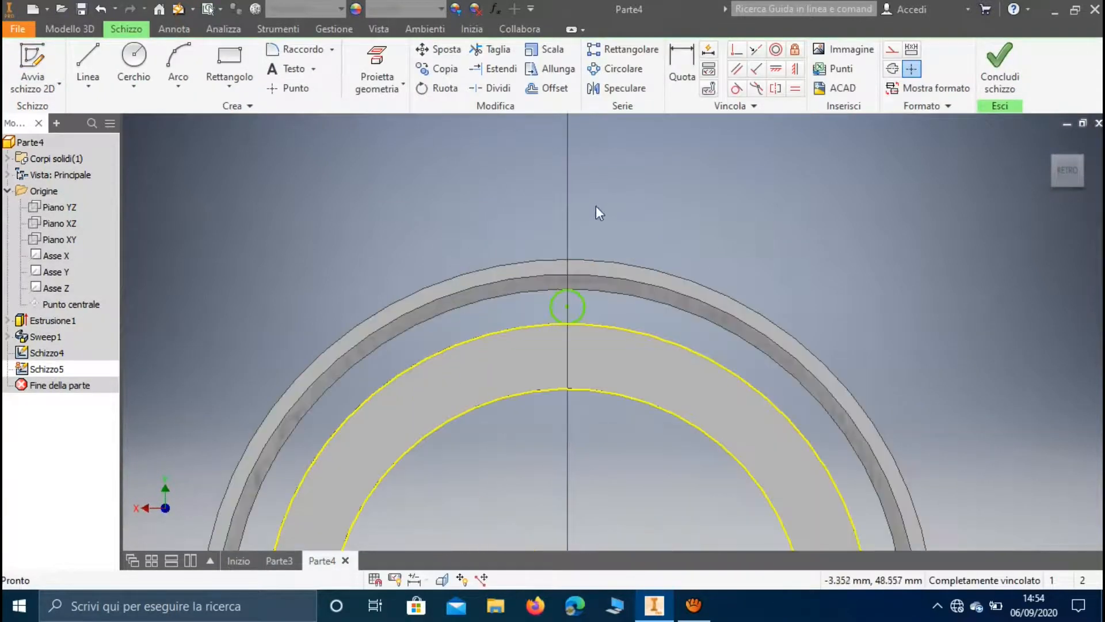
click(88, 63)
click(568, 306)
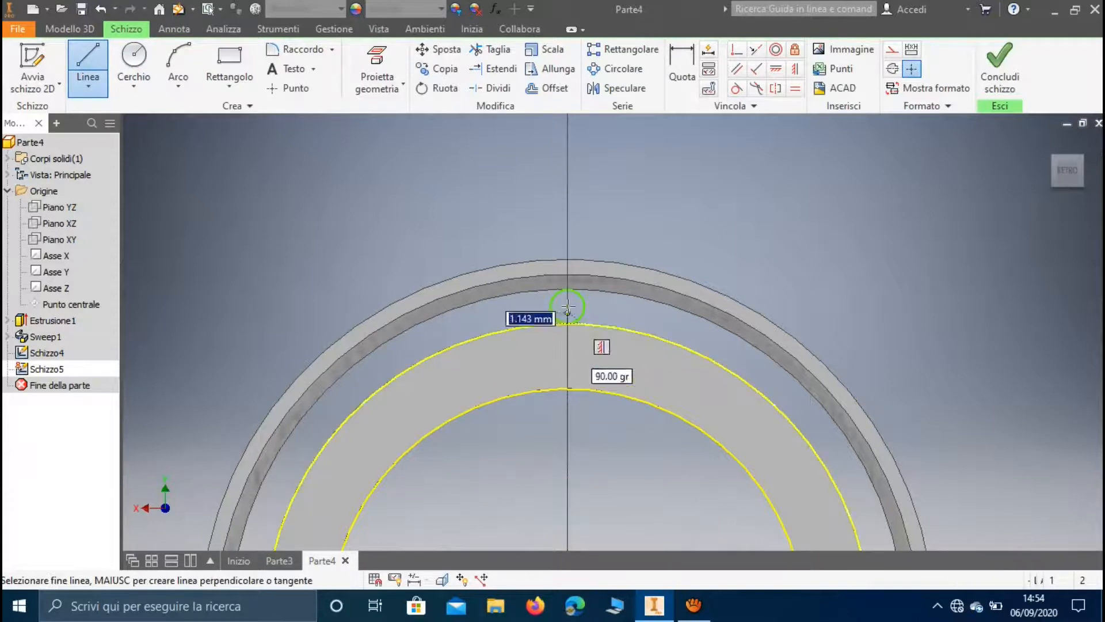
click(568, 278)
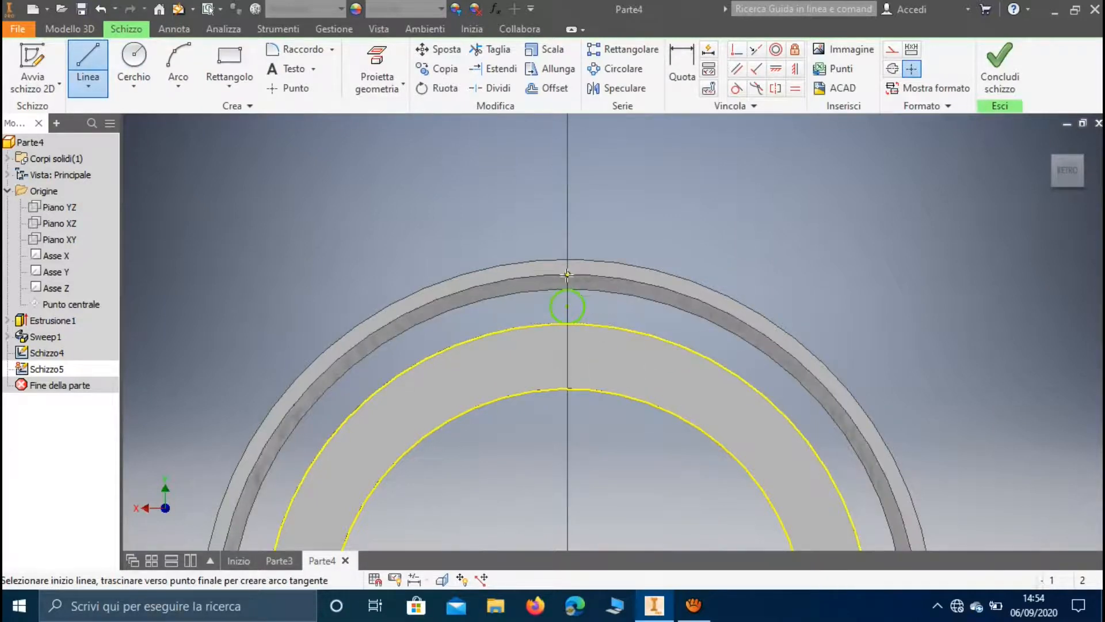
Sketch a circle centred on the vertical line's midpoint and passing through its upper end on the outer ring
scroll(574, 296, down, 3)
click(133, 64)
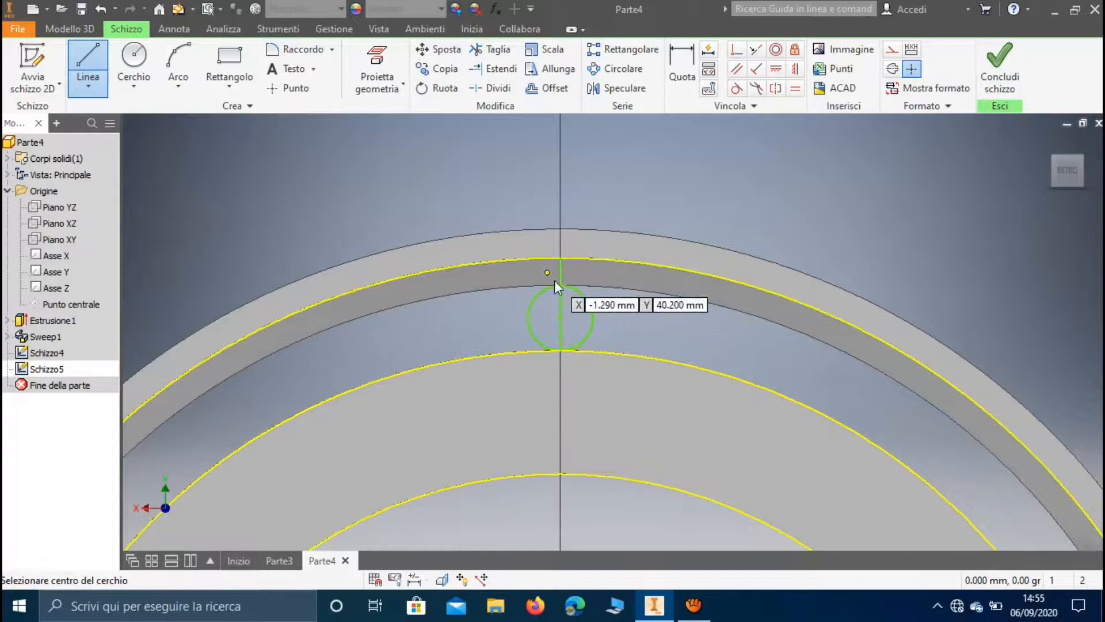
click(560, 304)
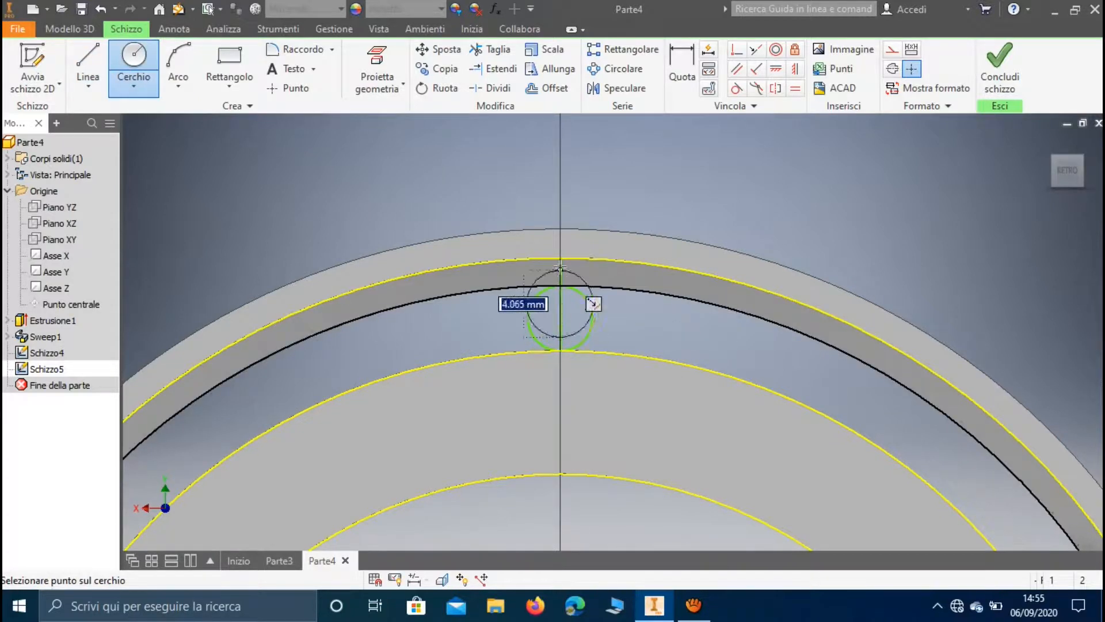
click(560, 258)
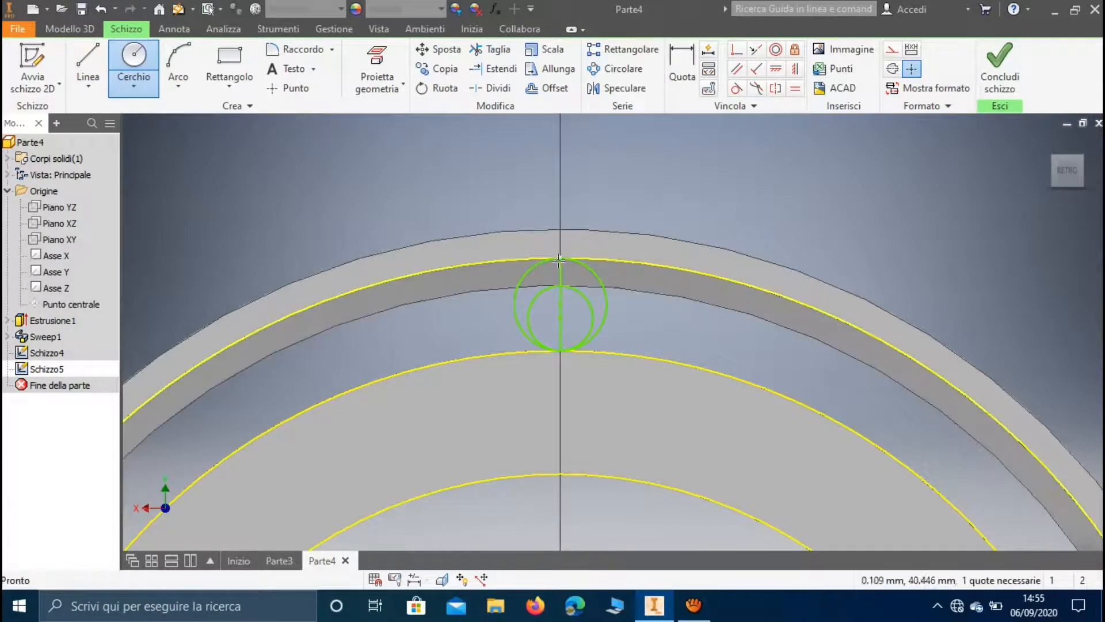
Trim away the vertical helper line, delete the inner ring's projected edges and finish the sketch
click(503, 55)
click(562, 269)
key(Escape)
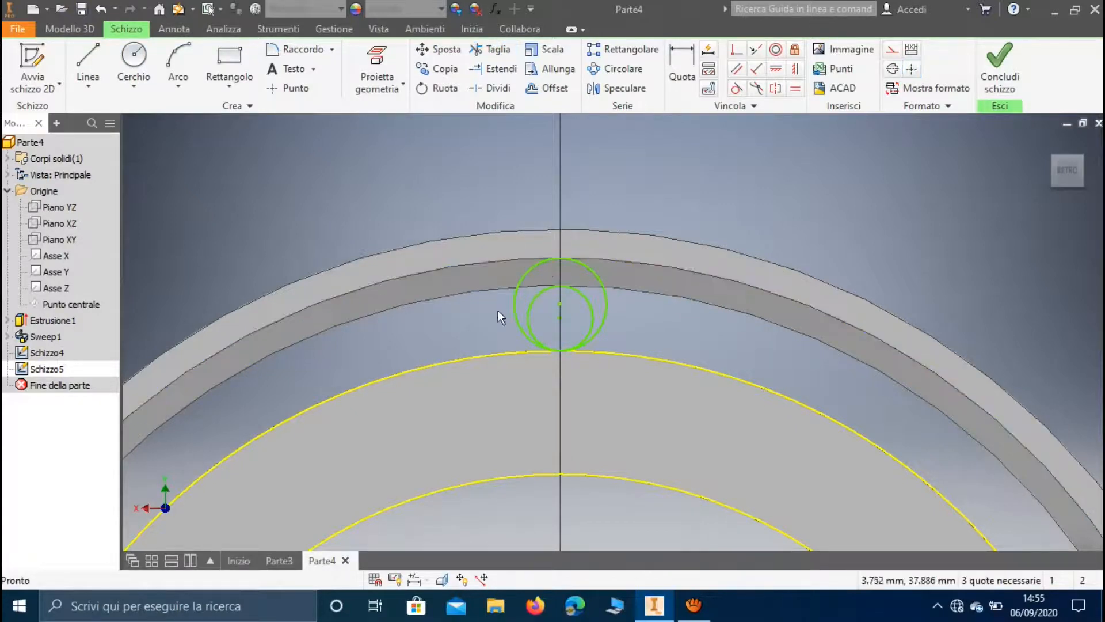
click(492, 353)
key(Delete)
click(496, 477)
key(Delete)
click(997, 66)
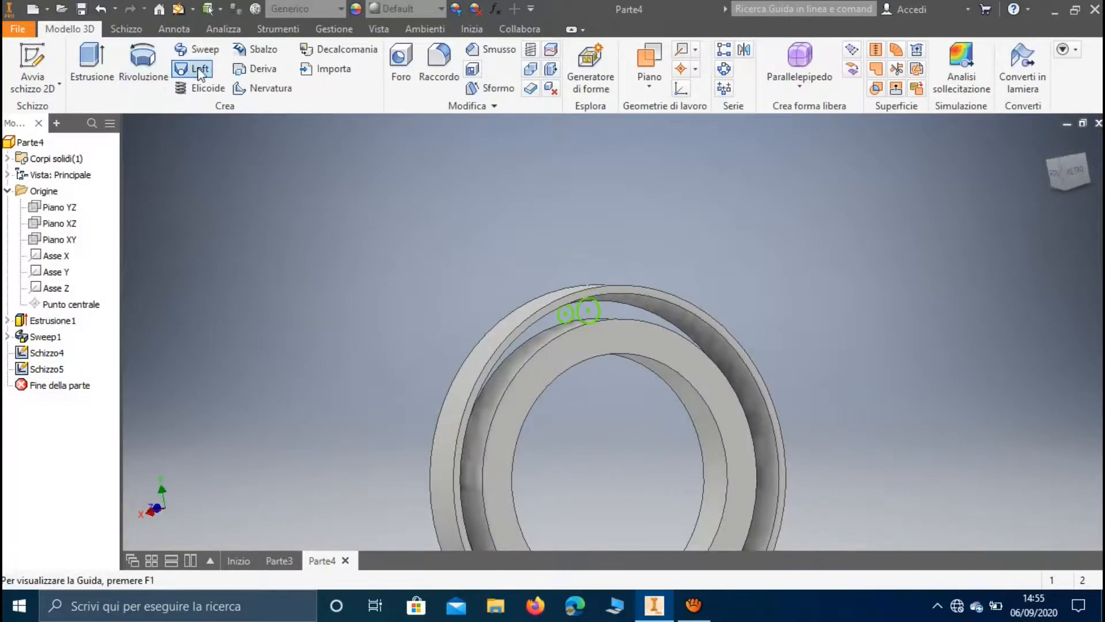
Loft a solid conical roller between the larger and smaller circle sketches lying between the two rings
click(198, 71)
scroll(554, 295, up, 5)
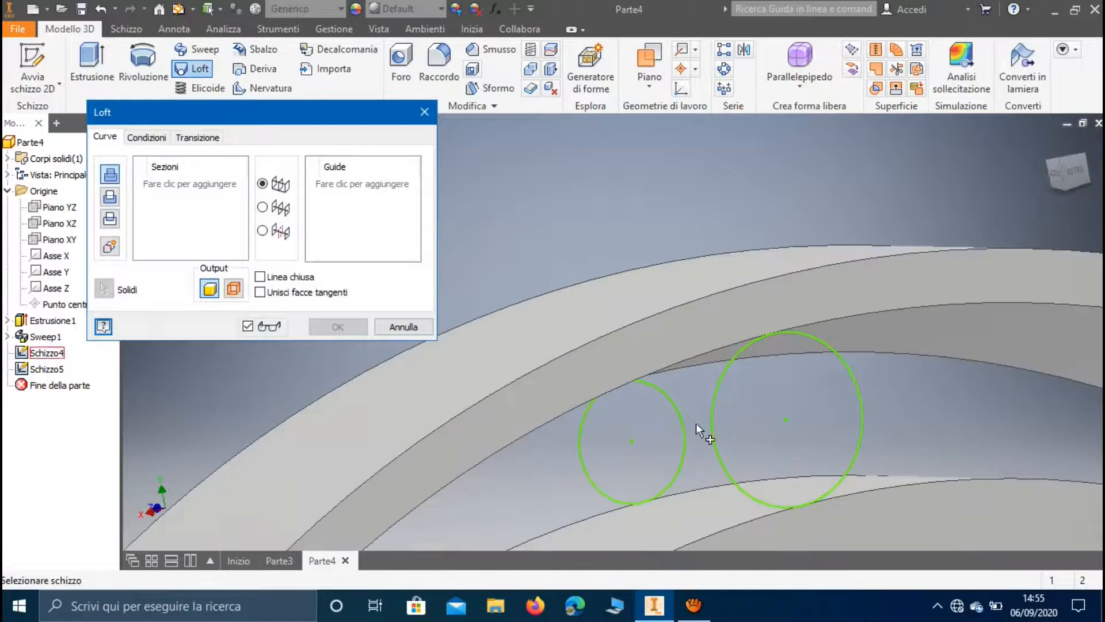
click(714, 428)
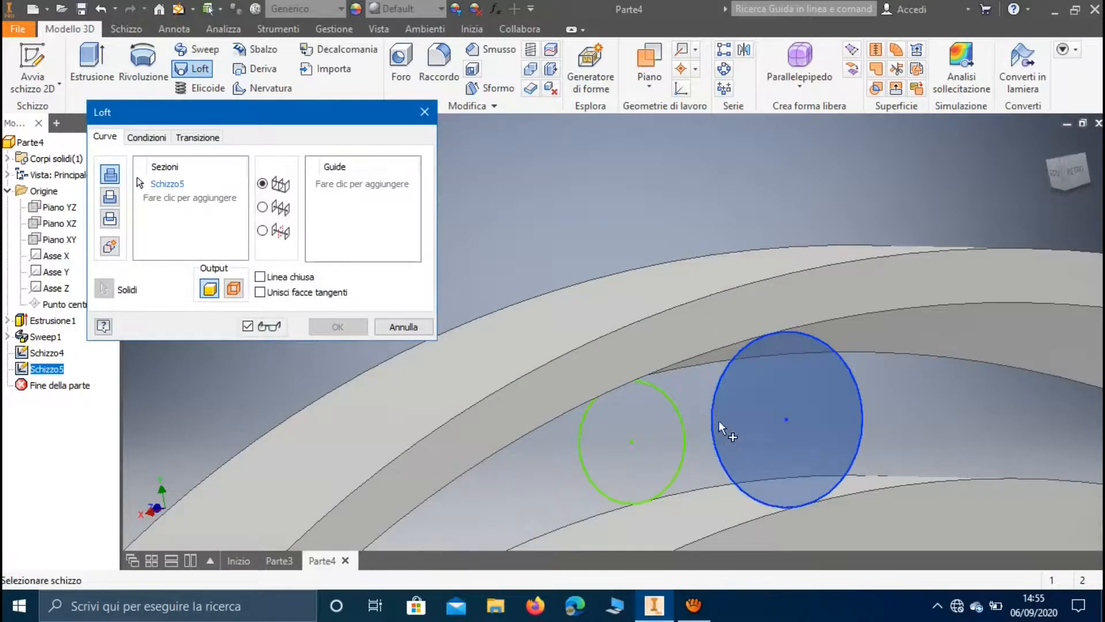
click(578, 441)
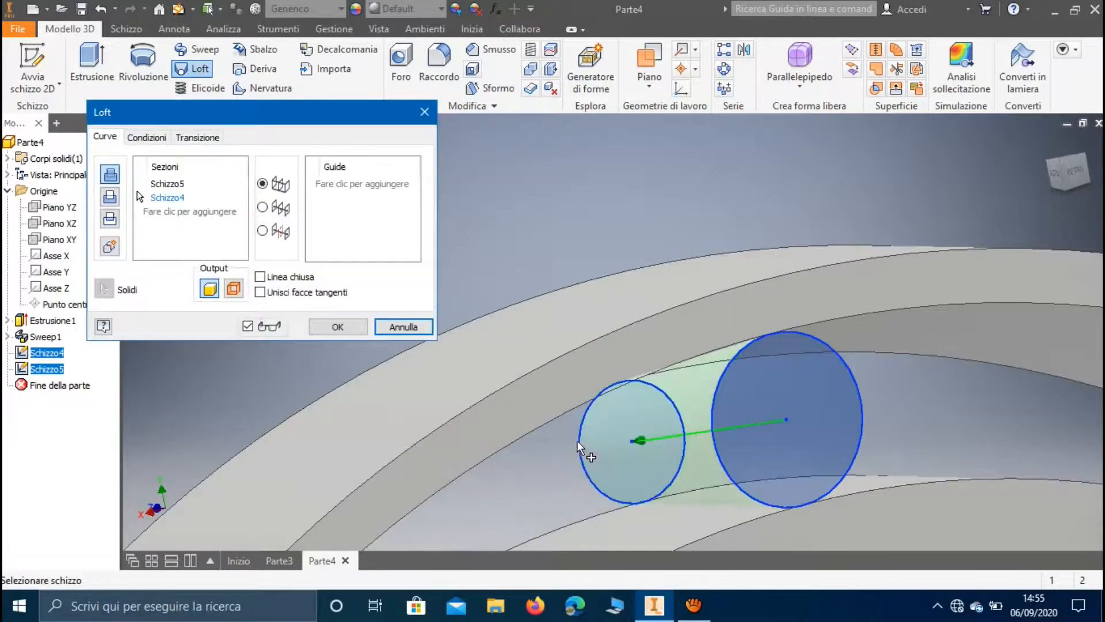
click(337, 327)
scroll(467, 430, down, 6)
middle_drag(498, 460, 471, 235)
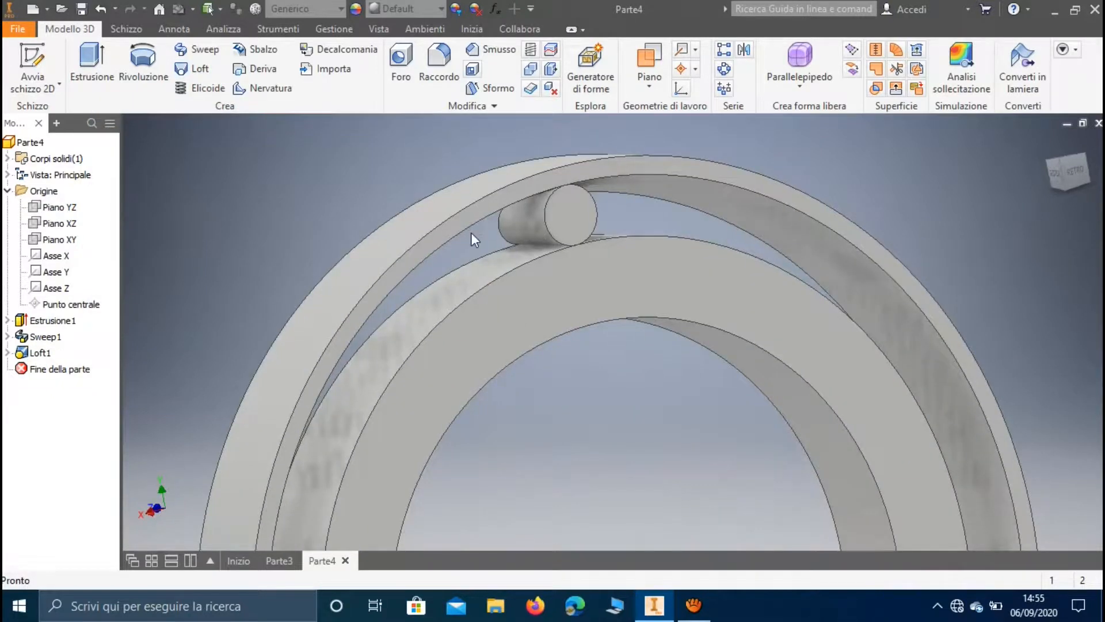
Create a circular pattern of the lofted roller around the bearing's axis with 22 instances over 360 degrees
shift+middle_drag(381, 274, 573, 320)
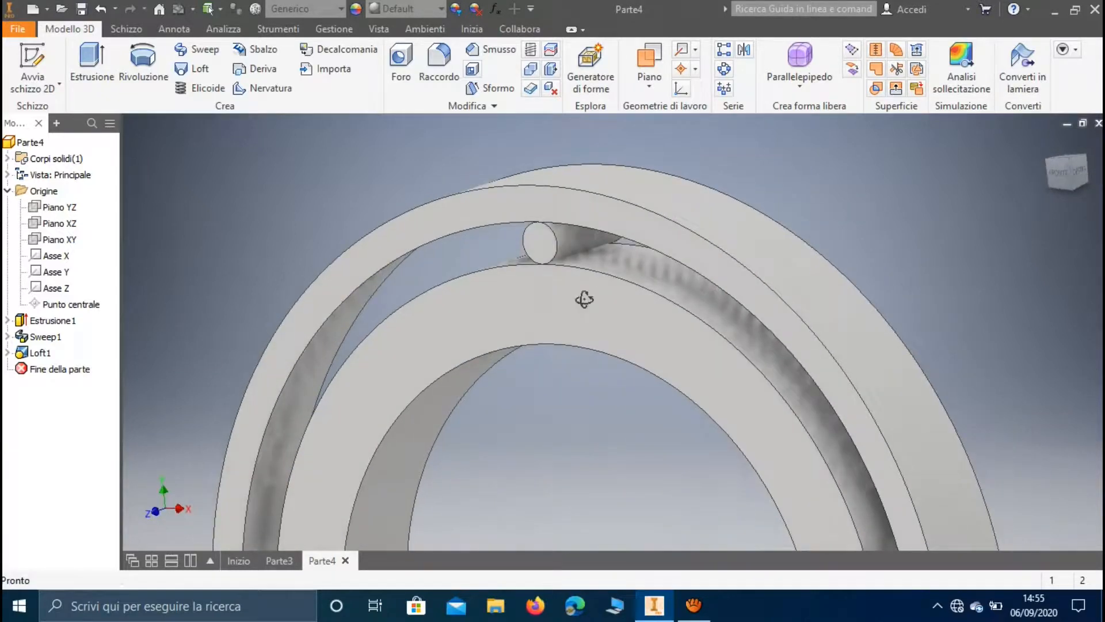
click(724, 69)
click(583, 237)
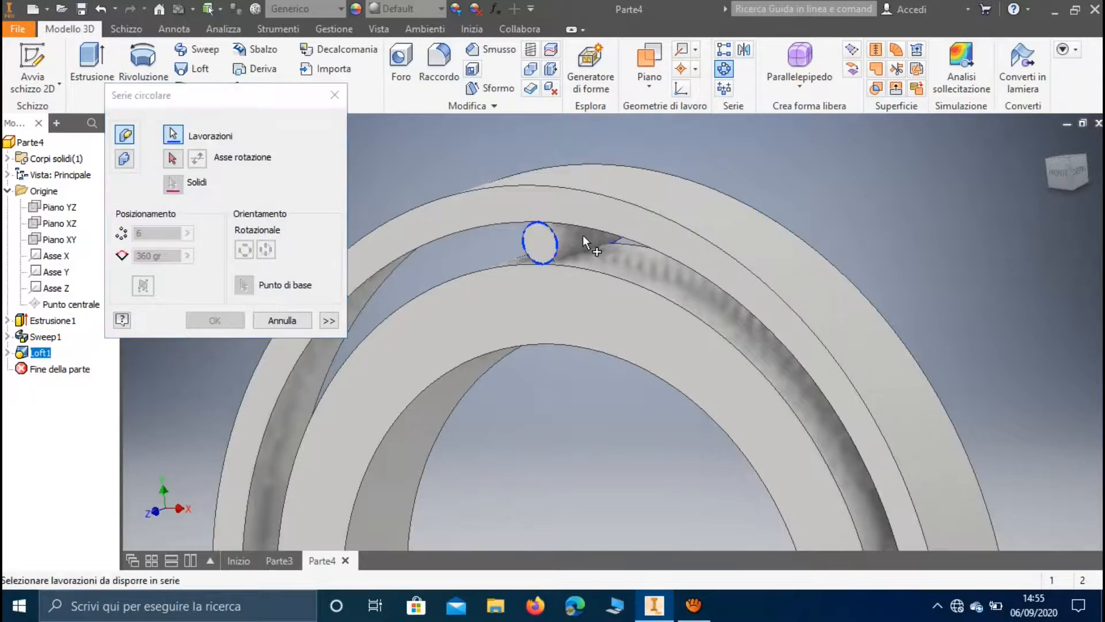
click(173, 158)
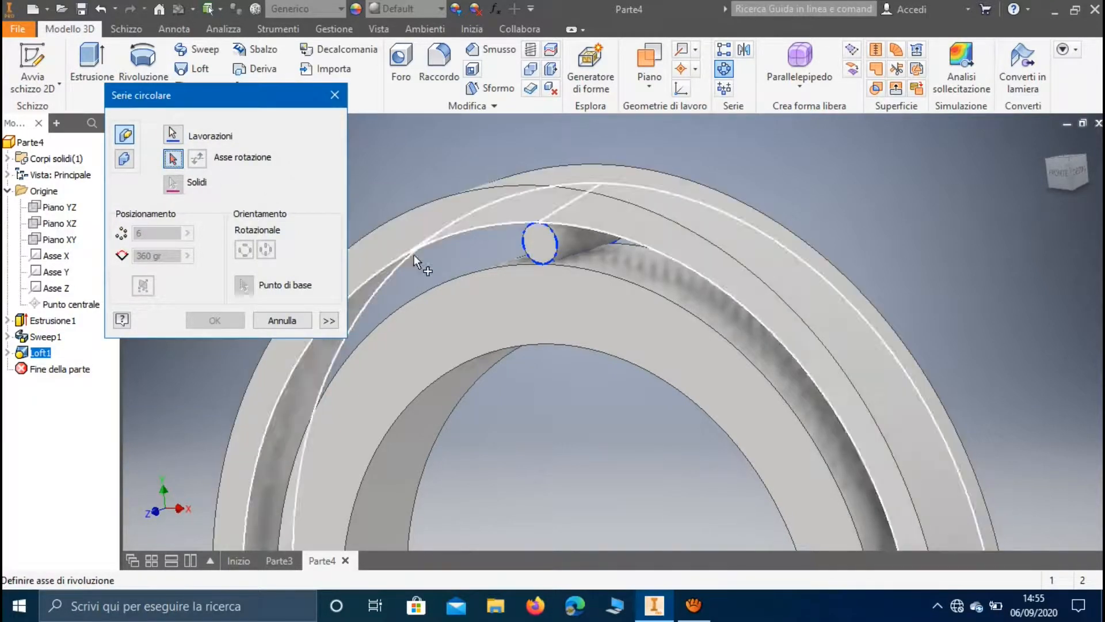
click(444, 281)
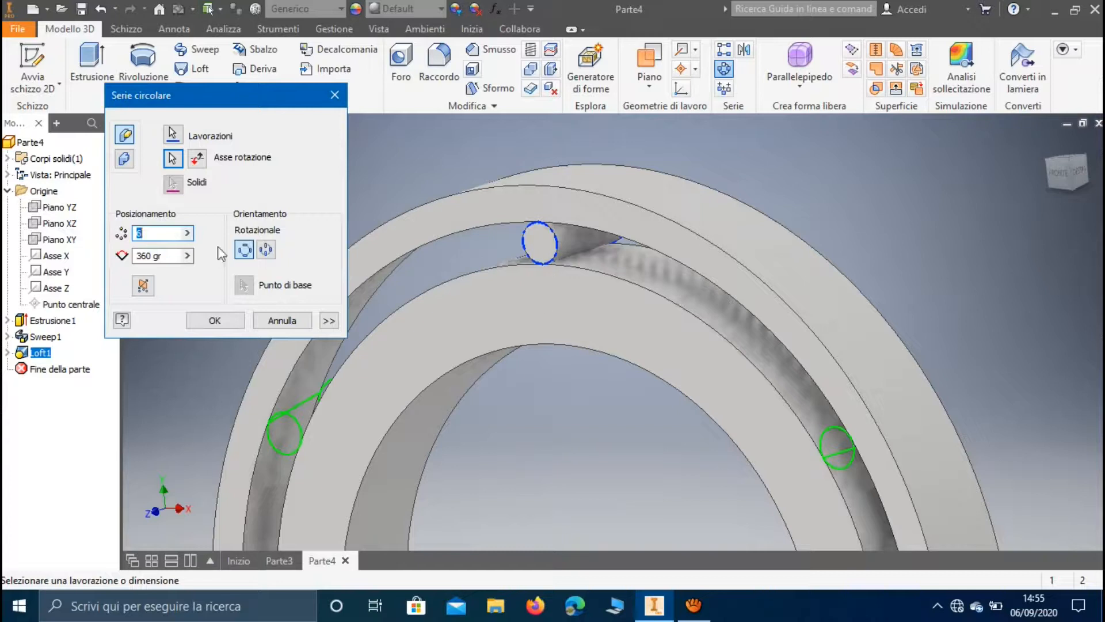
text(22)
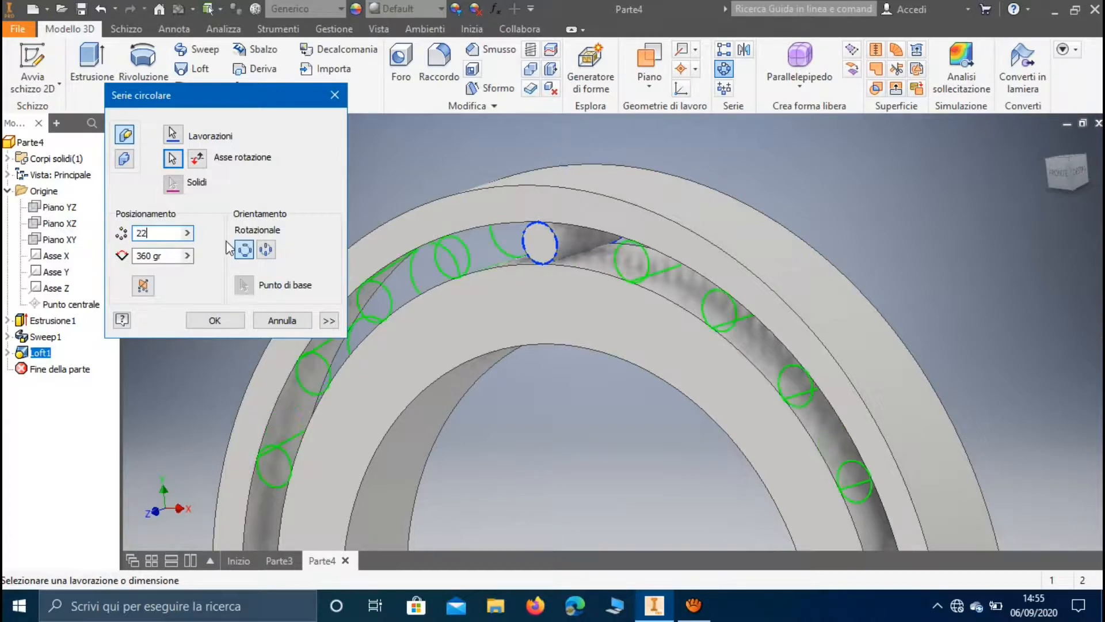
key(Return)
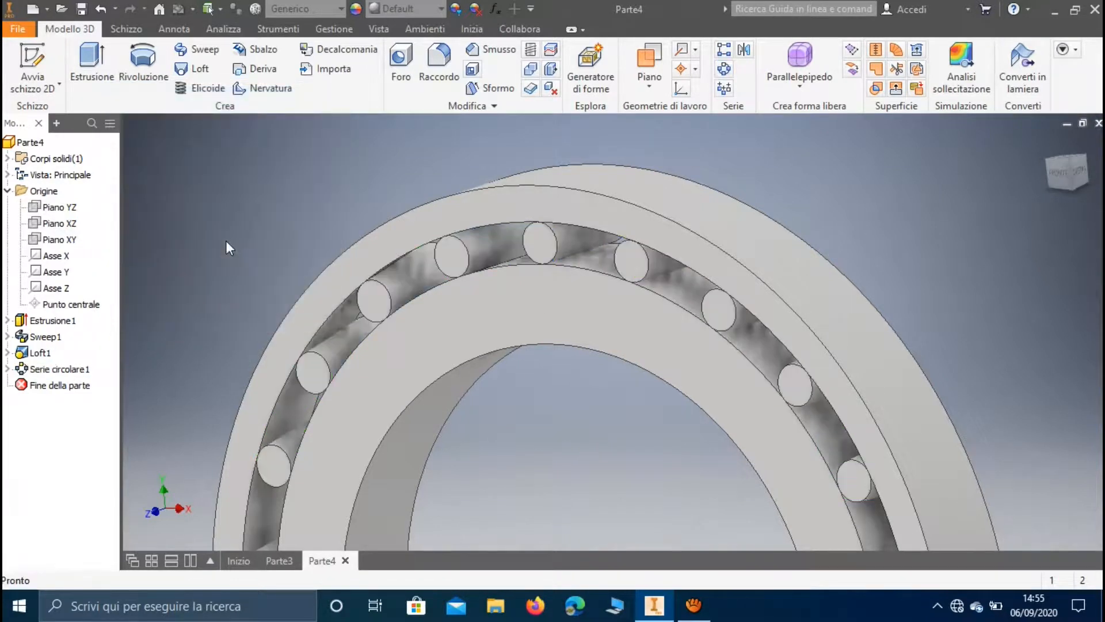
Start a sketch on the XY plane and draw a 76 mm diameter circle centred on the origin
shift+middle_drag(301, 346, 412, 368)
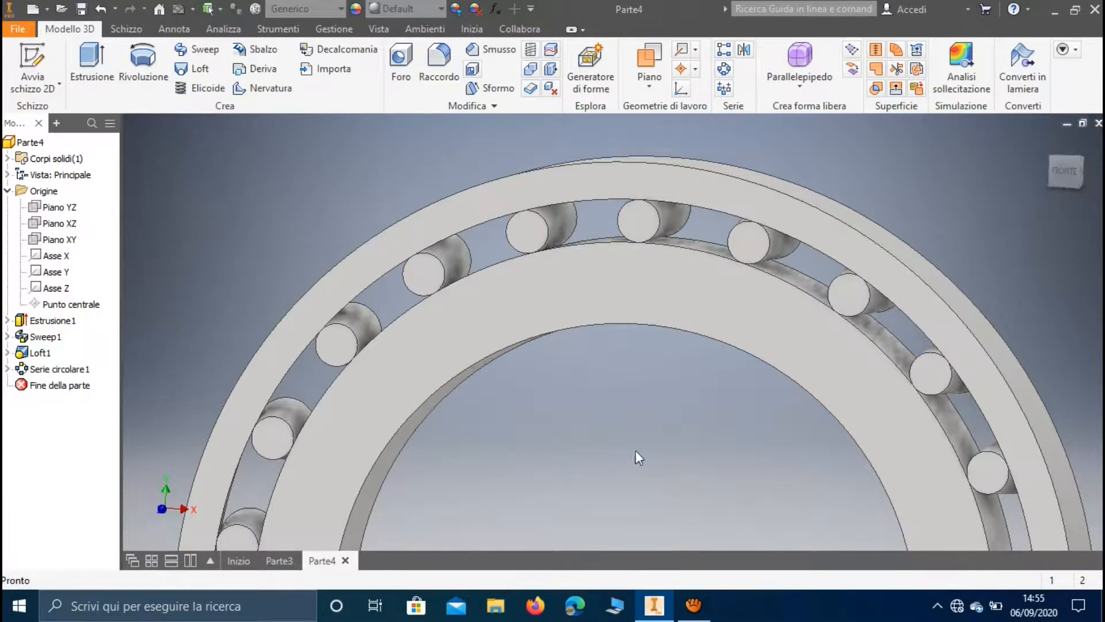
click(14, 78)
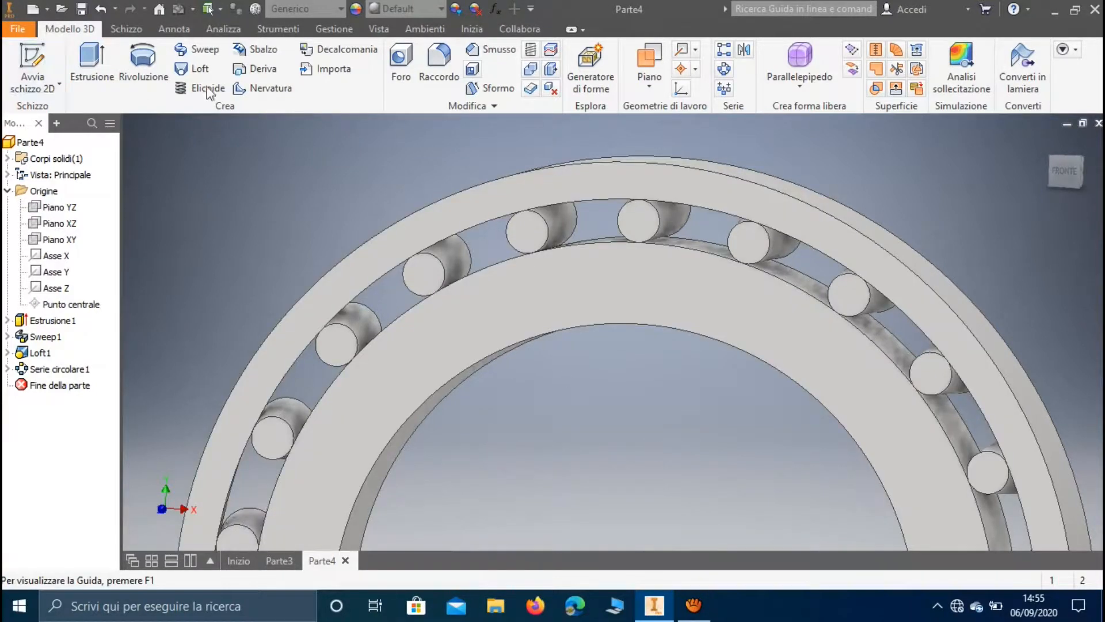
click(57, 240)
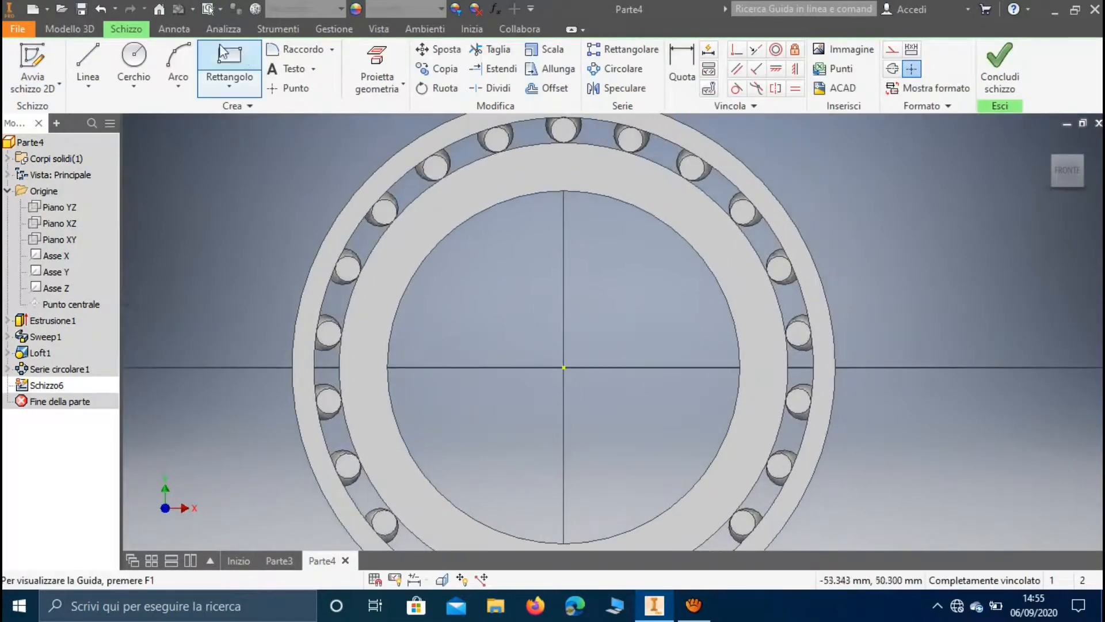
click(137, 61)
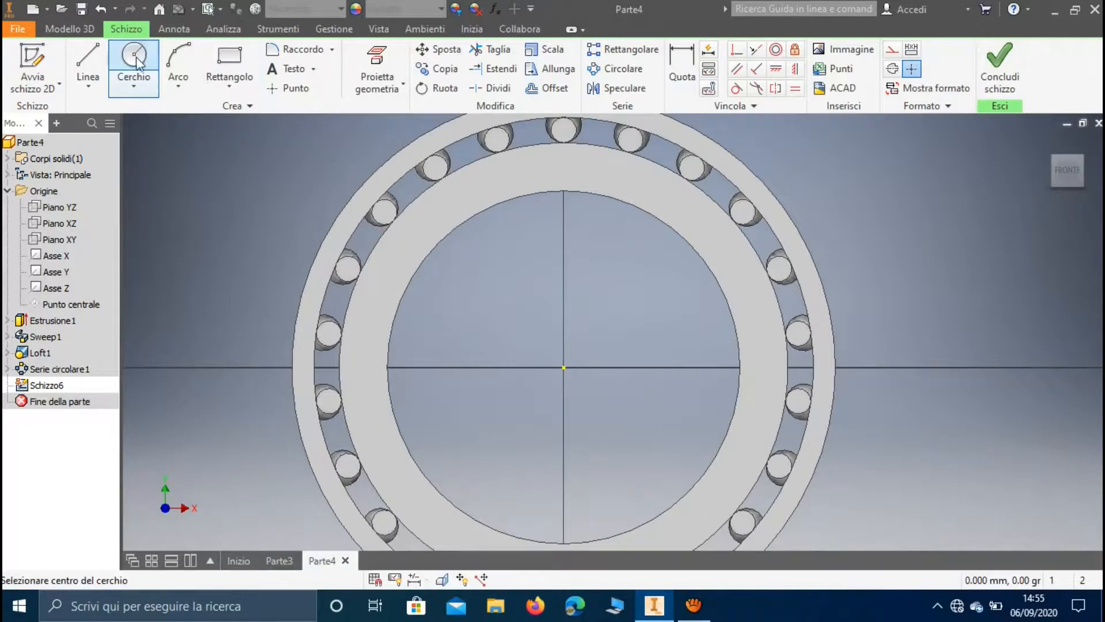
click(564, 367)
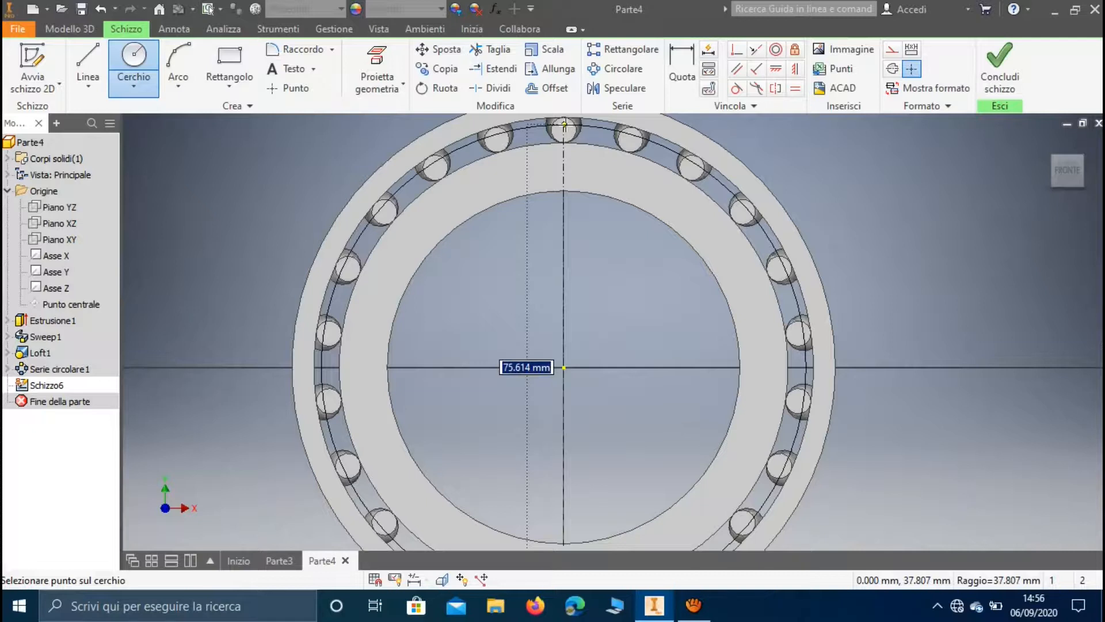
text(76)
key(Return)
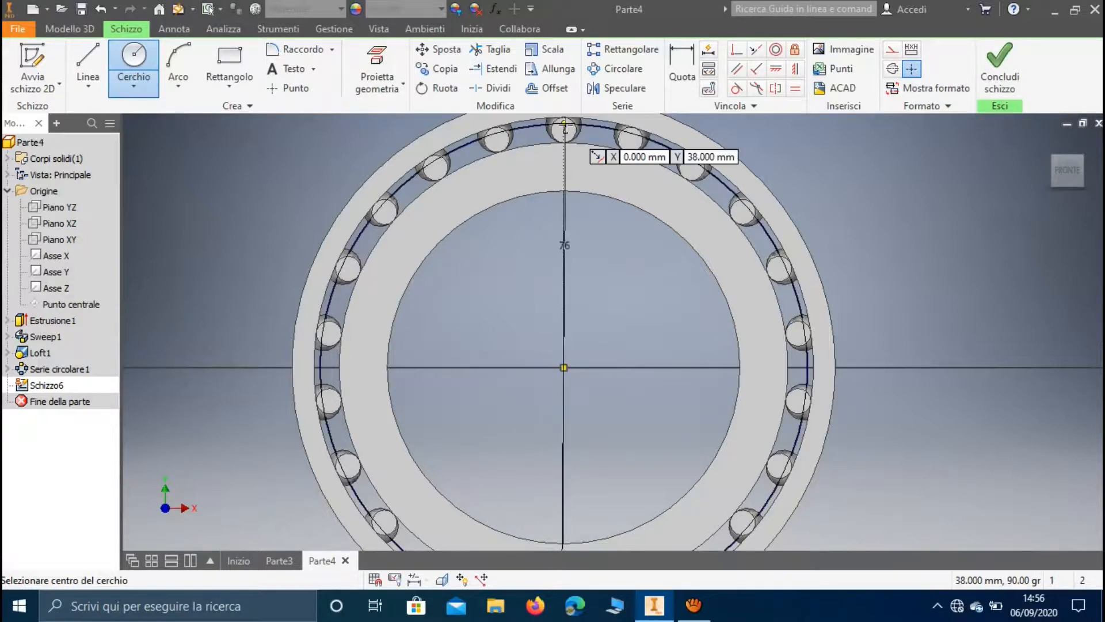
Add a concentric 73 mm diameter circle at the origin and finish the sketch
click(563, 367)
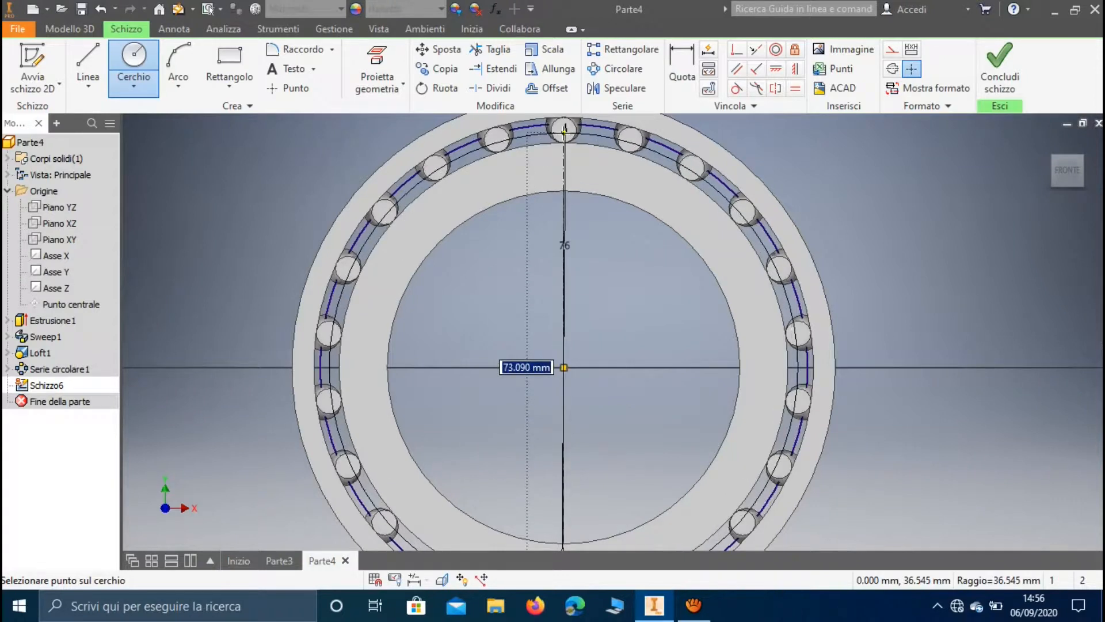
text(7)
key(Return)
click(1000, 65)
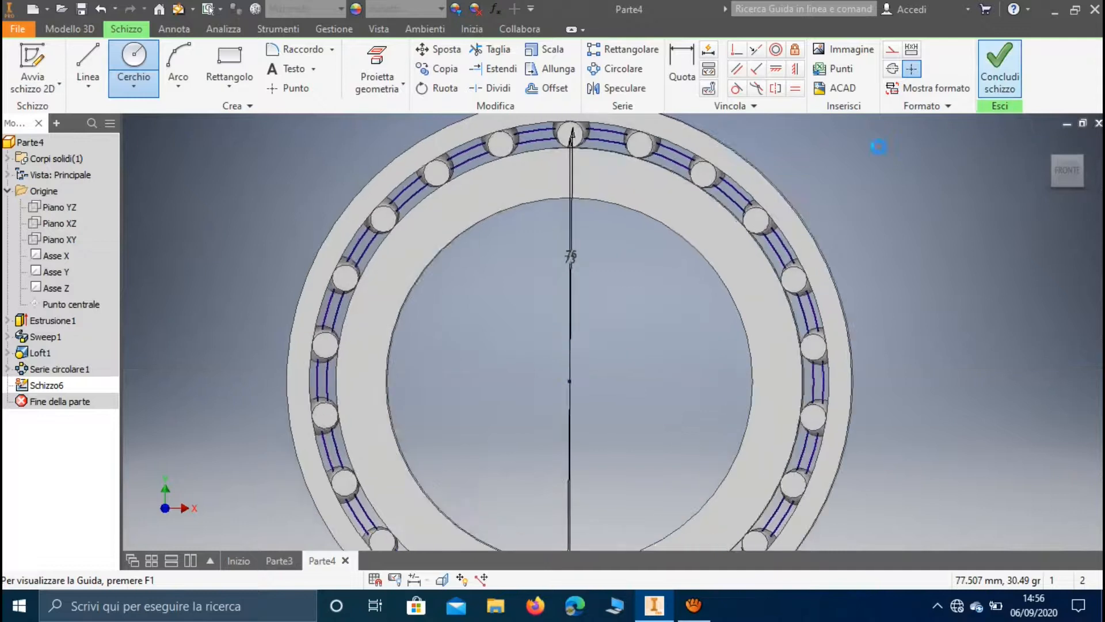
Extrude the thin ring between the 73 and 76 mm circles symmetrically by 9 mm to join the rollers as a cage
shift+middle_drag(754, 163, 725, 166)
click(73, 61)
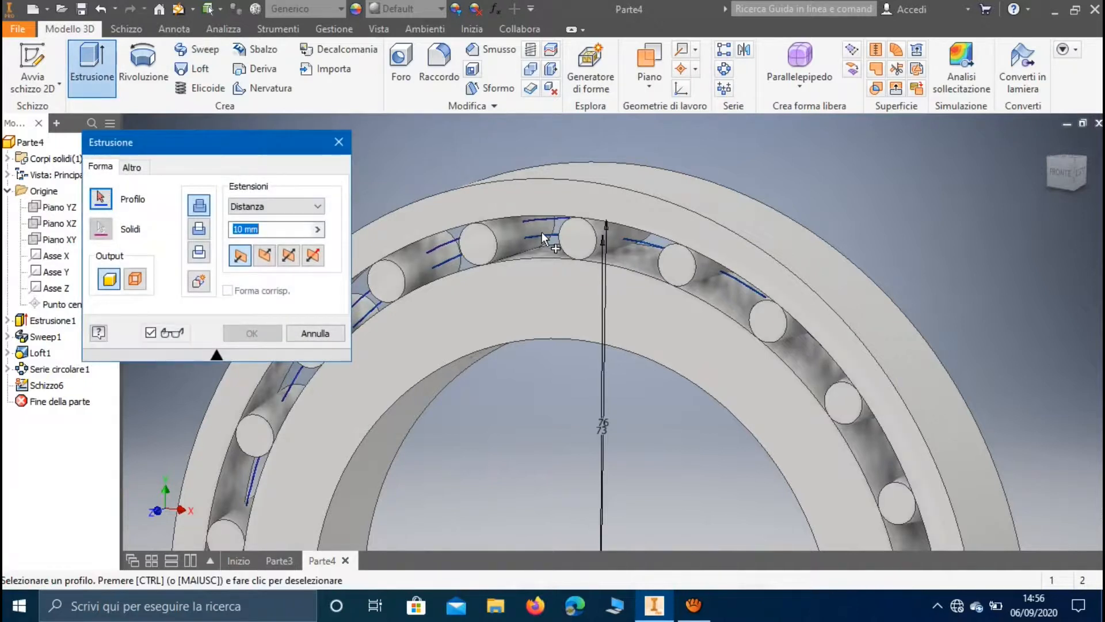
click(541, 233)
click(287, 257)
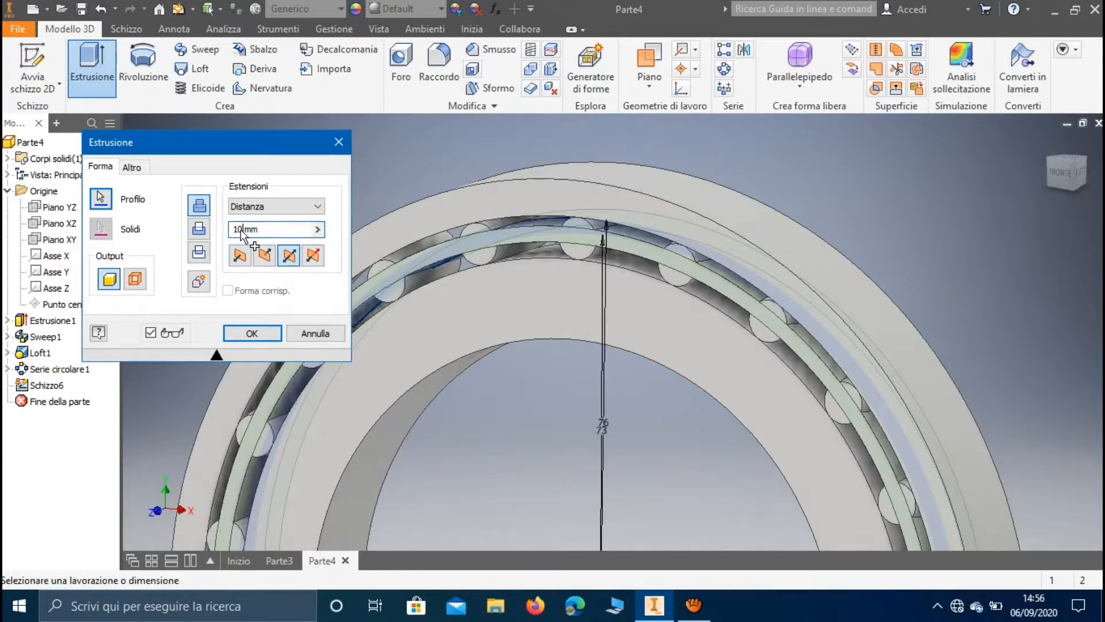
double_click(238, 229)
key(BackSpace)
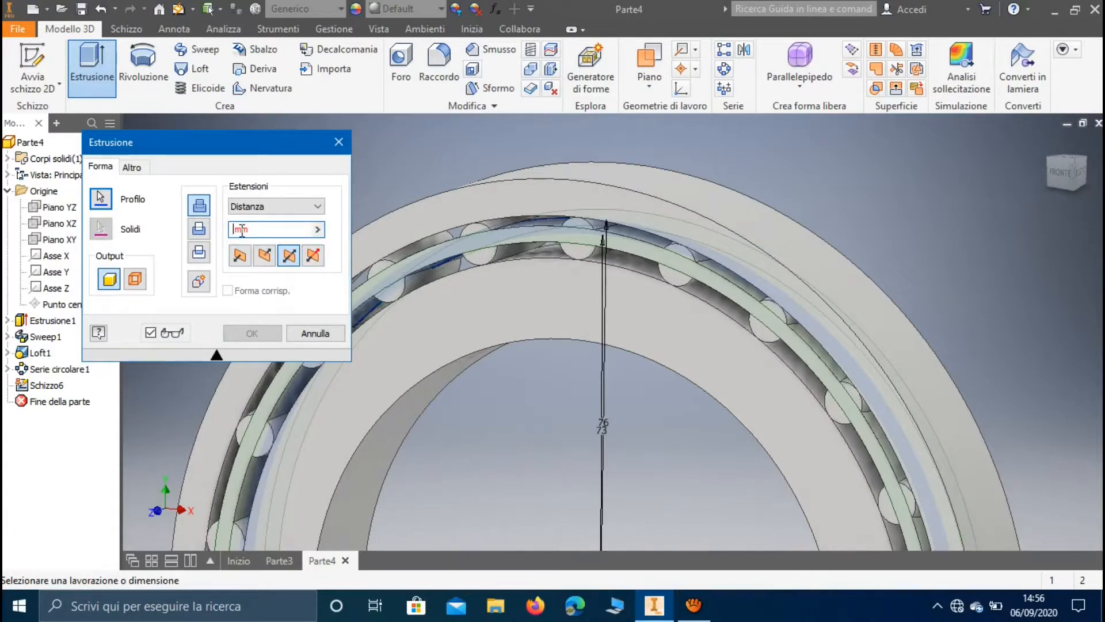
text(9)
click(261, 334)
scroll(499, 395, down, 5)
middle_drag(507, 422, 517, 289)
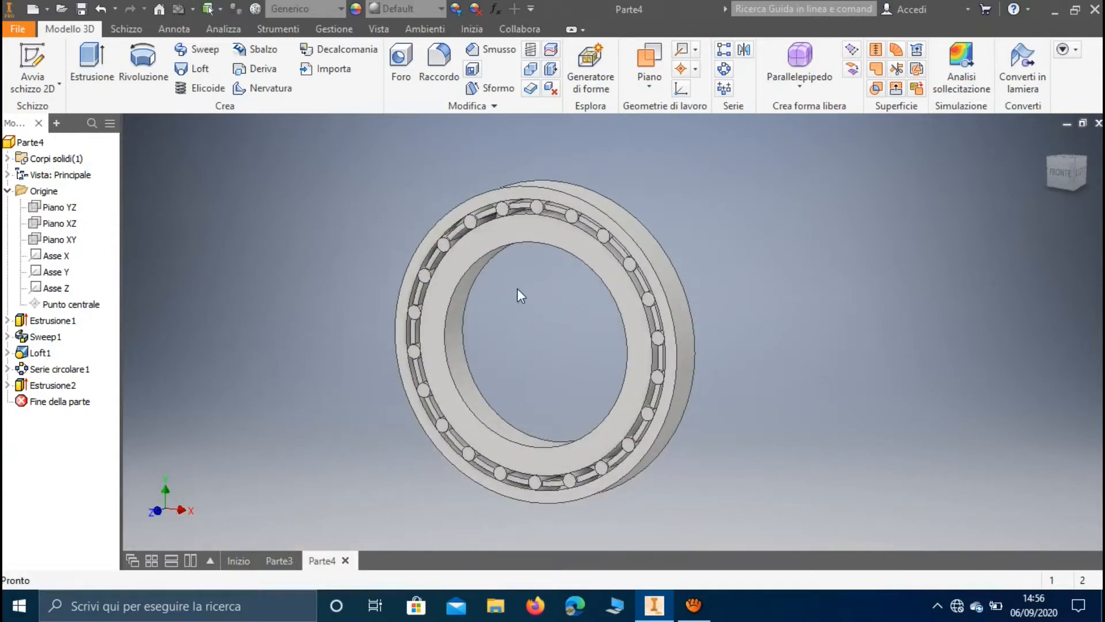